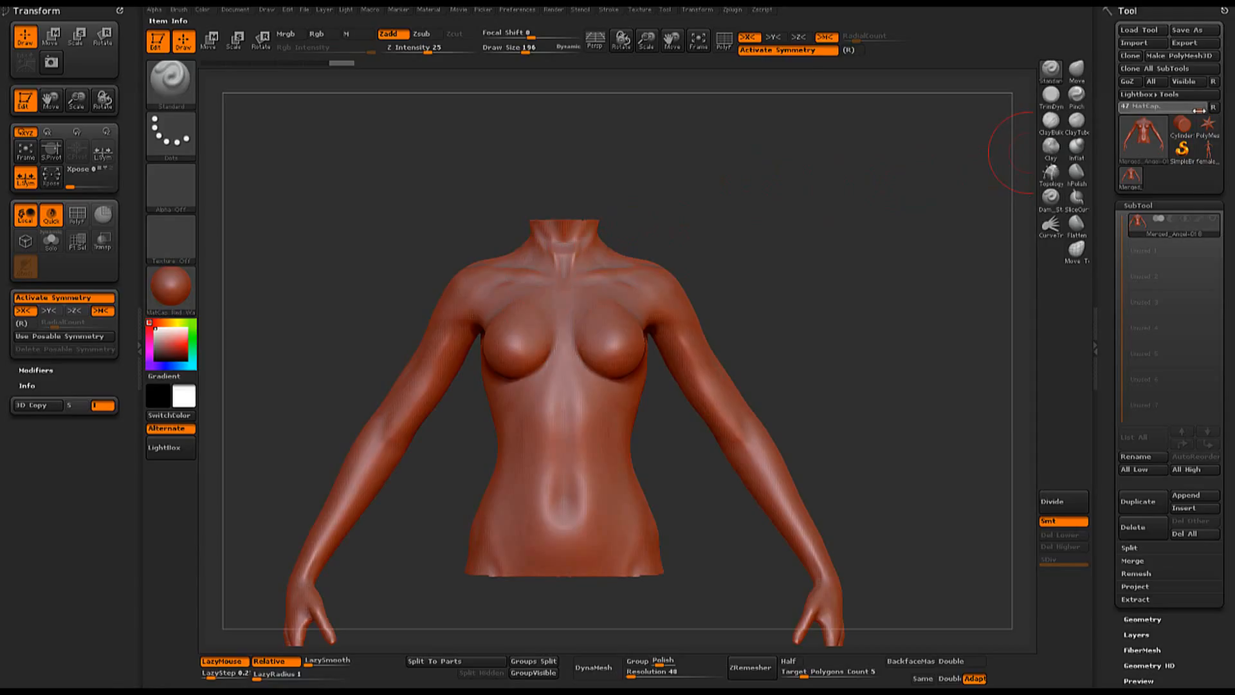
# - Switch to a ZSphere tool, frame it in view, and select the Merged_Angel-01 torso as its rigging mesh
pyautogui.moveTo(1198, 110); pyautogui.dragTo(1199, 110)
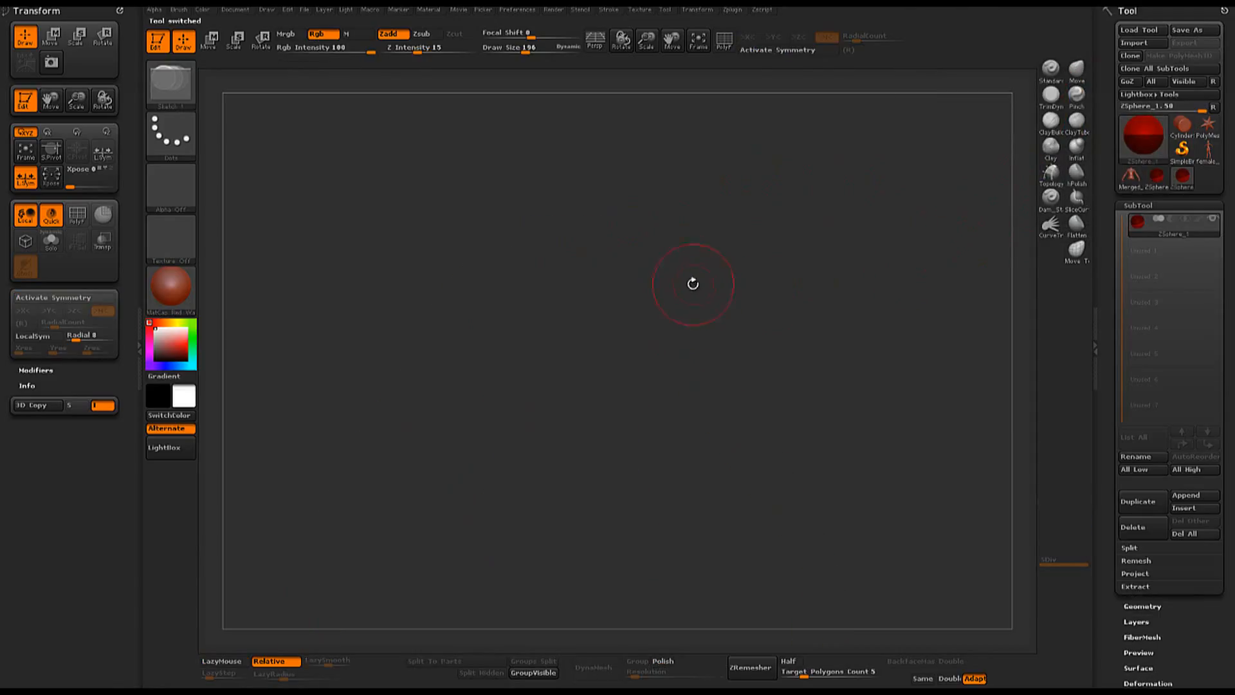
pyautogui.click(698, 41)
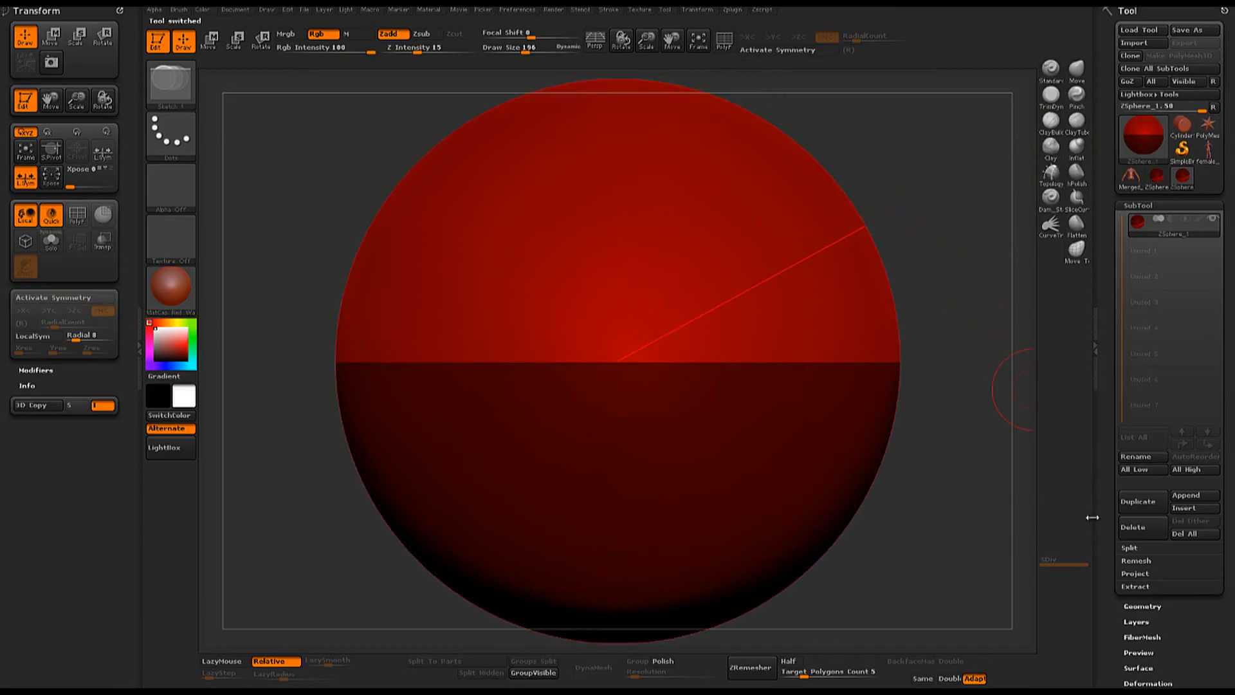
pyautogui.moveTo(1109, 504); pyautogui.dragTo(1129, 360)
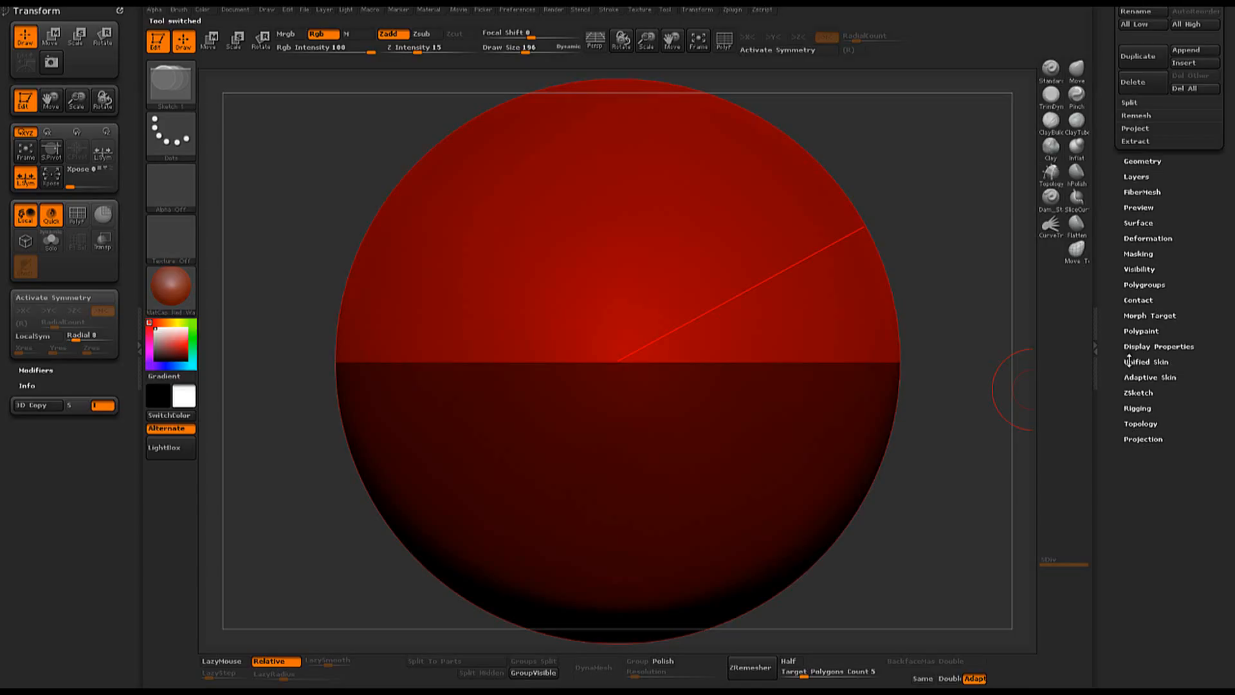
pyautogui.click(1134, 408)
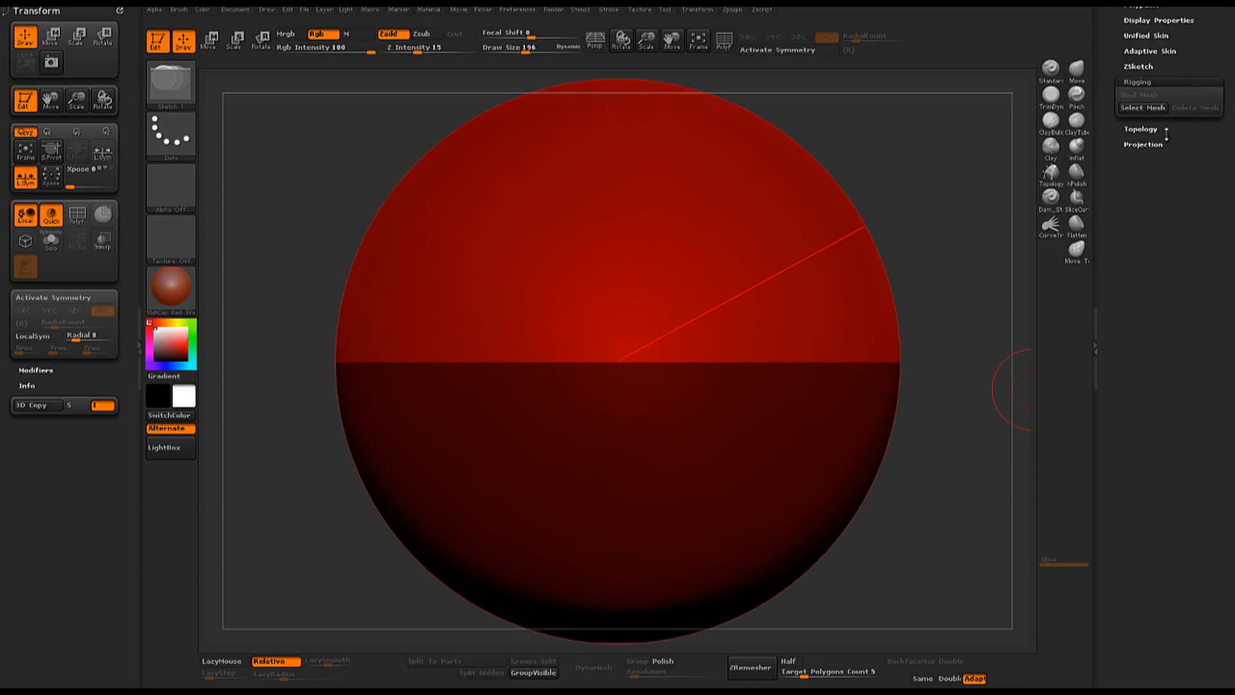
pyautogui.click(1144, 108)
pyautogui.click(1143, 108)
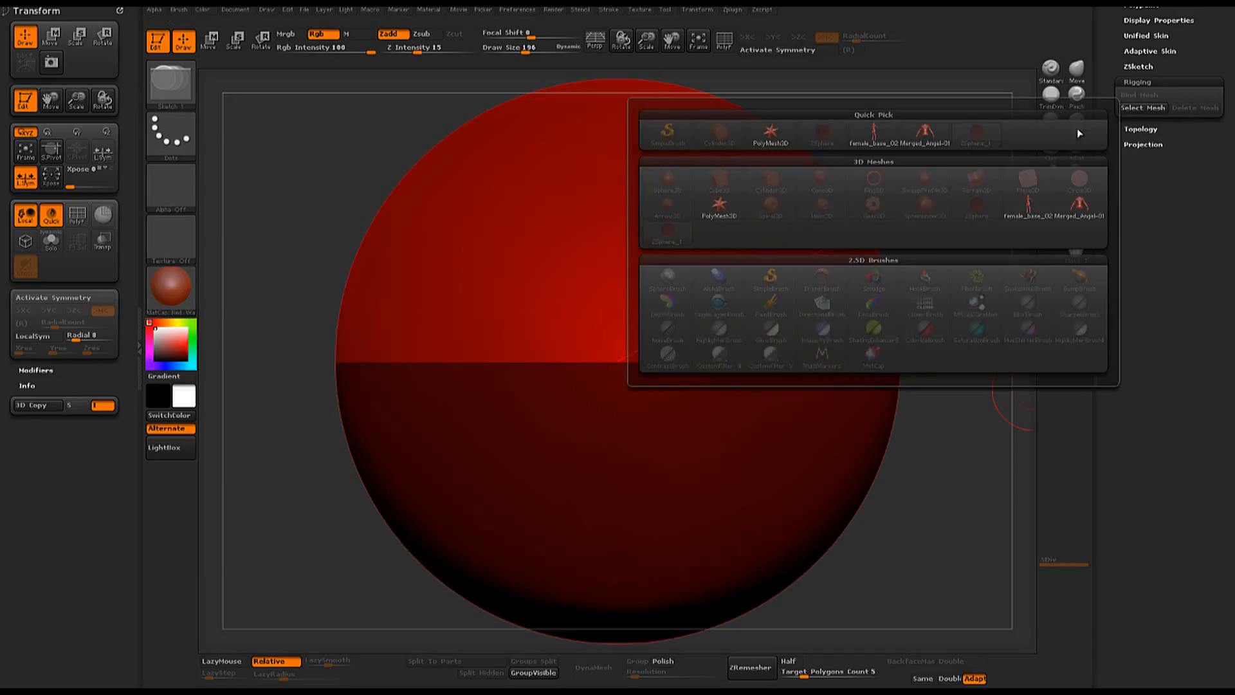
pyautogui.click(930, 131)
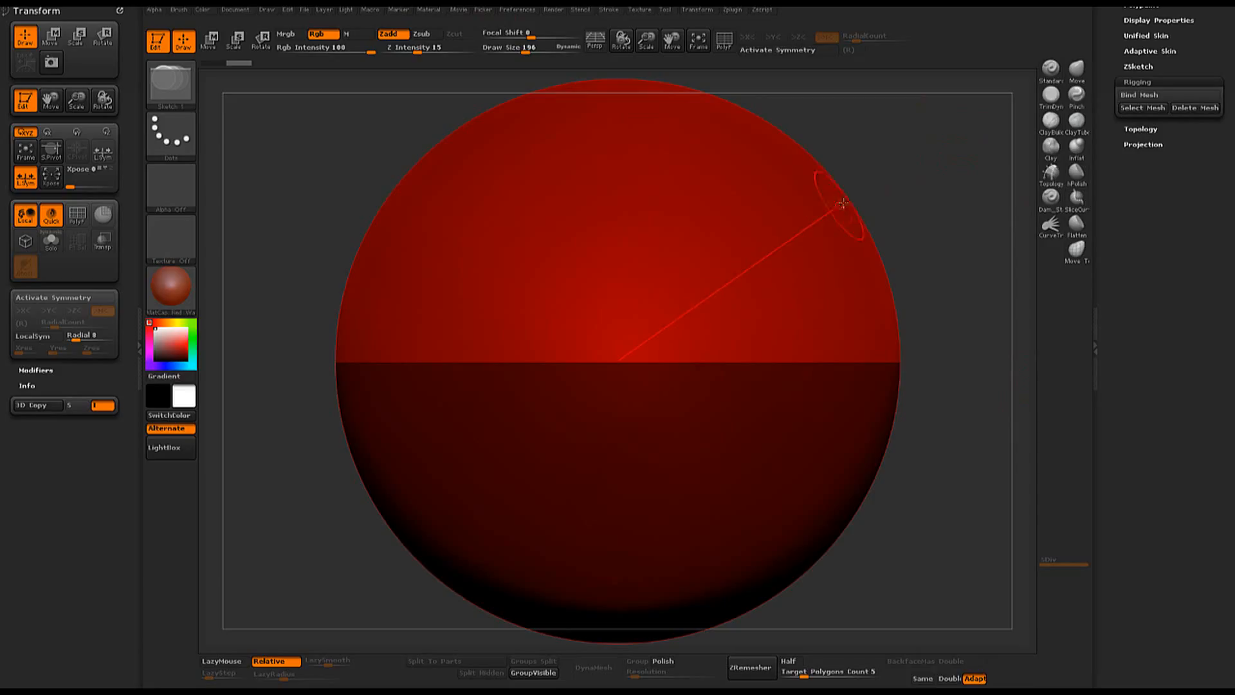
# - Move the ZSphere up into the abdomen of the torso mesh, checking its placement from the front and side
pyautogui.keyDown('alt'); pyautogui.moveTo(921, 191); pyautogui.dragTo(409, 234); pyautogui.keyUp('alt')
pyautogui.keyDown('alt'); pyautogui.moveTo(867, 329); pyautogui.dragTo(588, 265); pyautogui.keyUp('alt')
pyautogui.press('w')
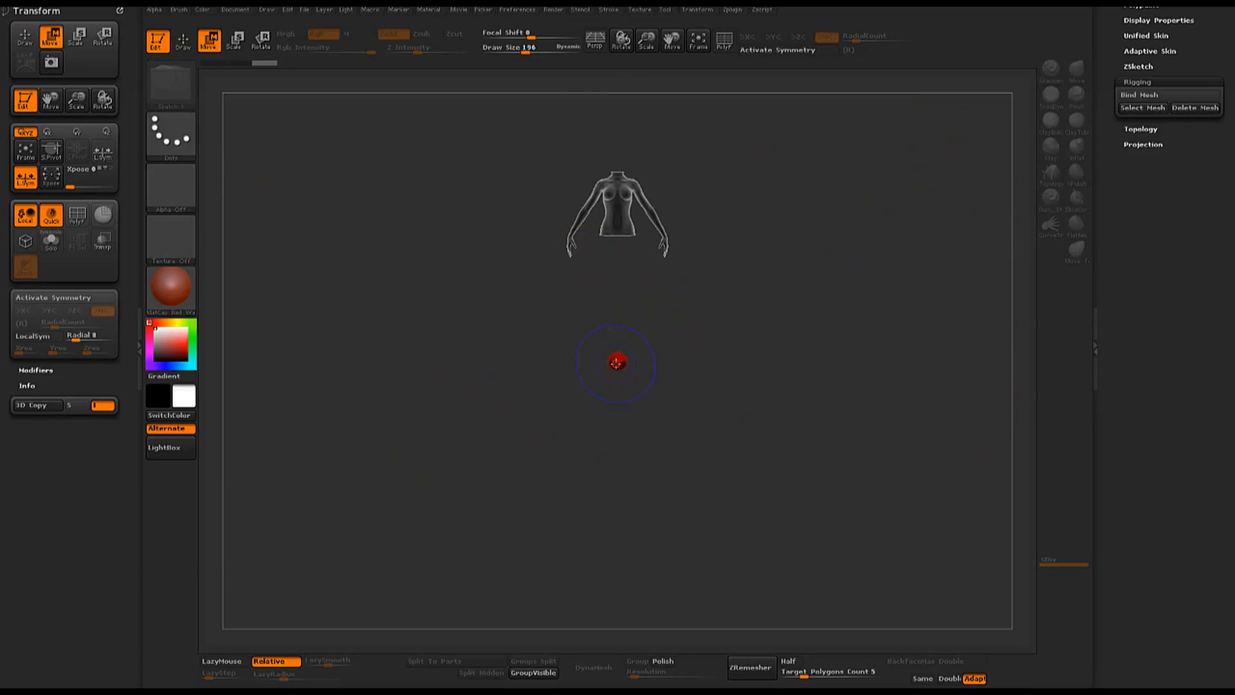
pyautogui.moveTo(616, 363); pyautogui.dragTo(614, 222)
pyautogui.keyDown('alt'); pyautogui.moveTo(811, 210); pyautogui.dragTo(766, 412); pyautogui.keyUp('alt')
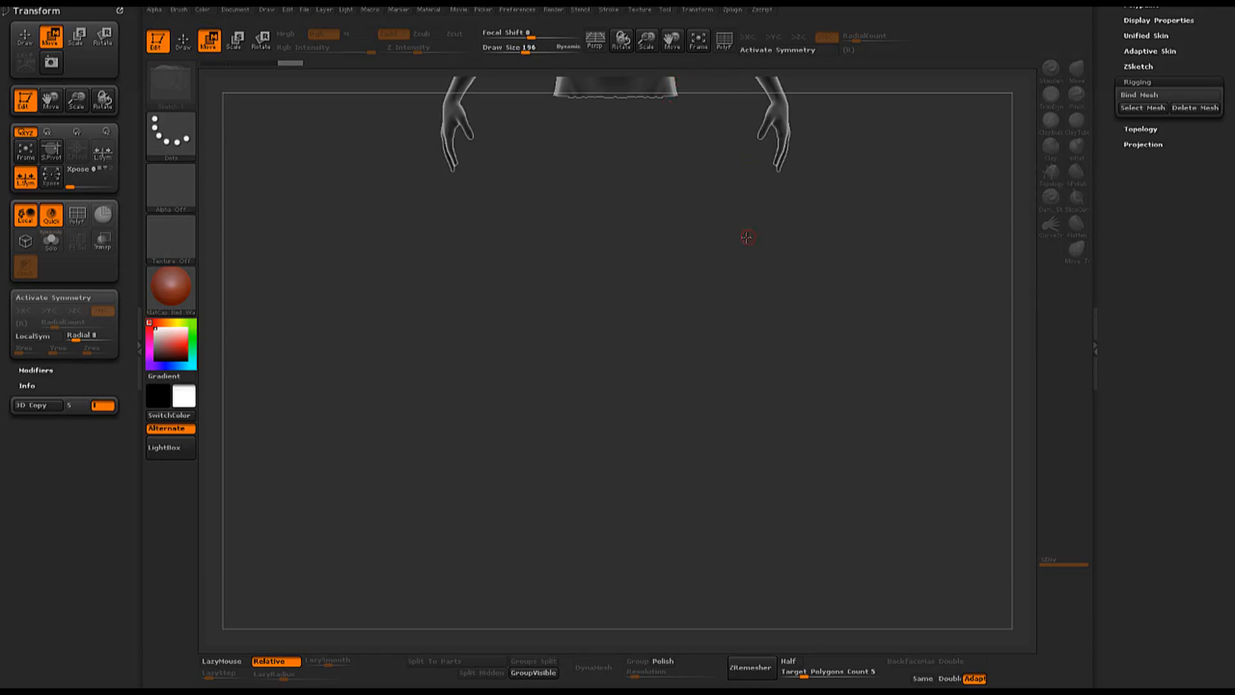
pyautogui.keyDown('alt'); pyautogui.moveTo(744, 234); pyautogui.dragTo(767, 650); pyautogui.keyUp('alt')
pyautogui.keyDown('alt'); pyautogui.moveTo(841, 369); pyautogui.dragTo(903, 369); pyautogui.keyUp('alt')
pyautogui.keyDown('alt'); pyautogui.moveTo(782, 417); pyautogui.dragTo(733, 596); pyautogui.keyUp('alt')
pyautogui.moveTo(972, 273); pyautogui.dragTo(901, 273)
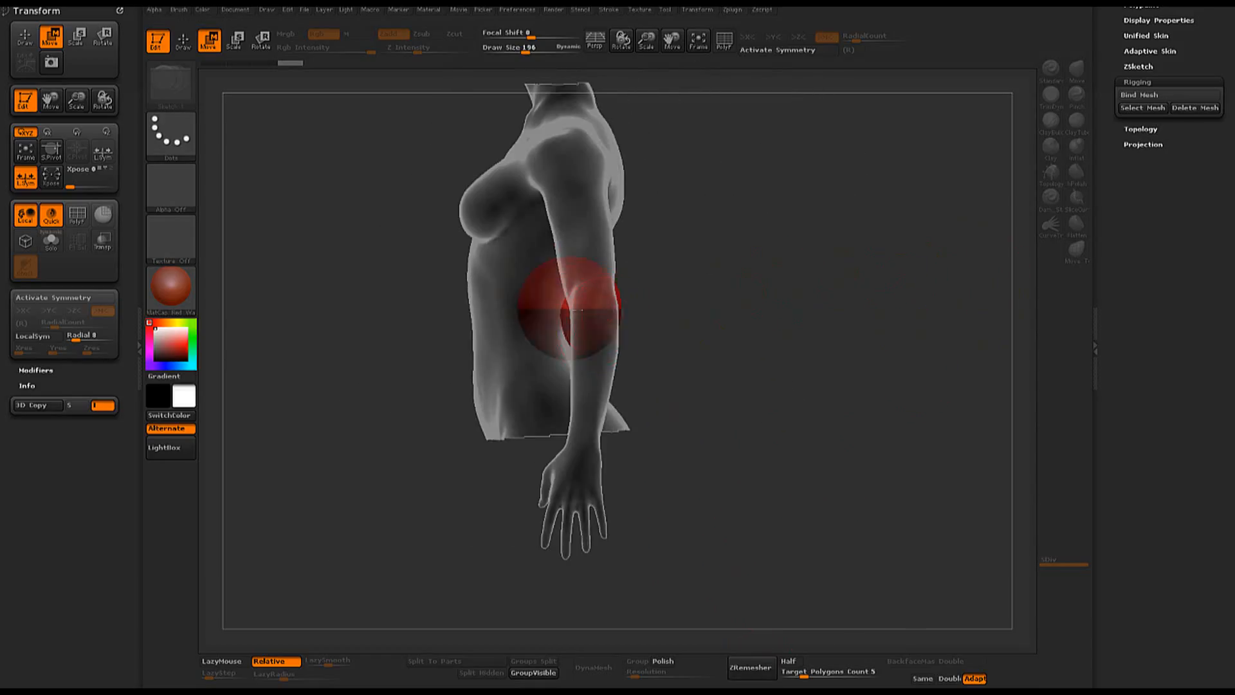
# - Scale the ZSphere down to fit inside the torso and re-center it in the abdomen
pyautogui.click(236, 40)
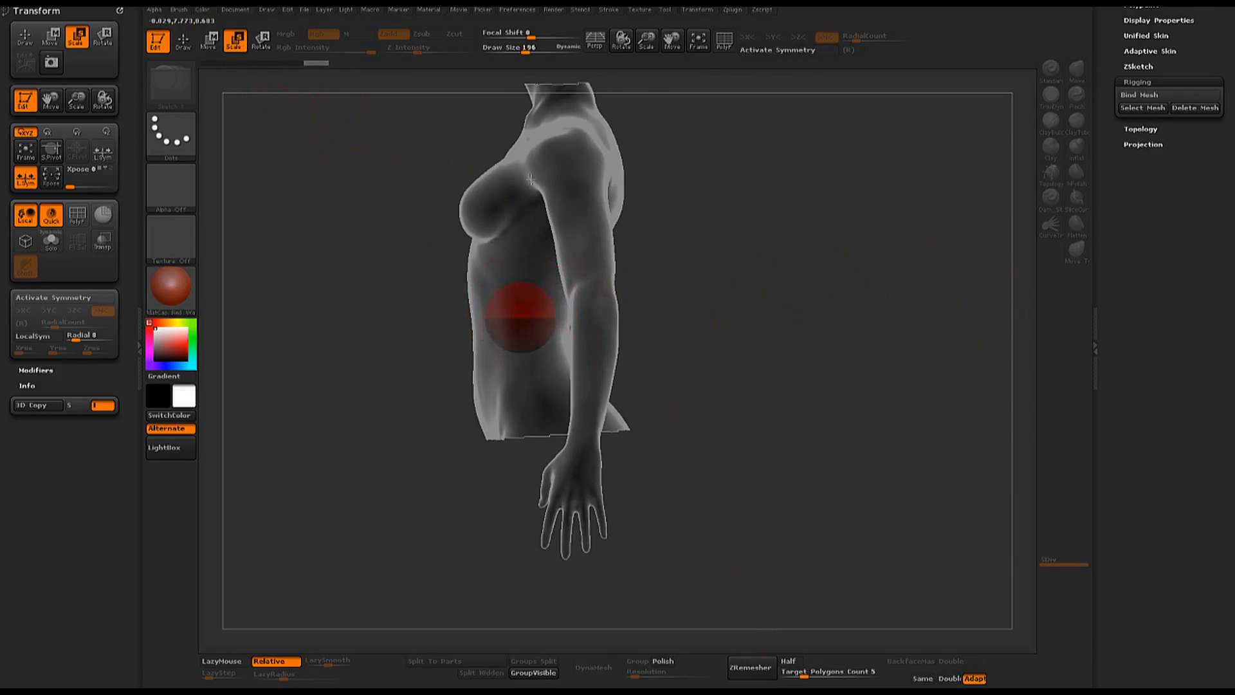
pyautogui.keyDown('shift'); pyautogui.moveTo(759, 275); pyautogui.dragTo(811, 262); pyautogui.keyUp('shift')
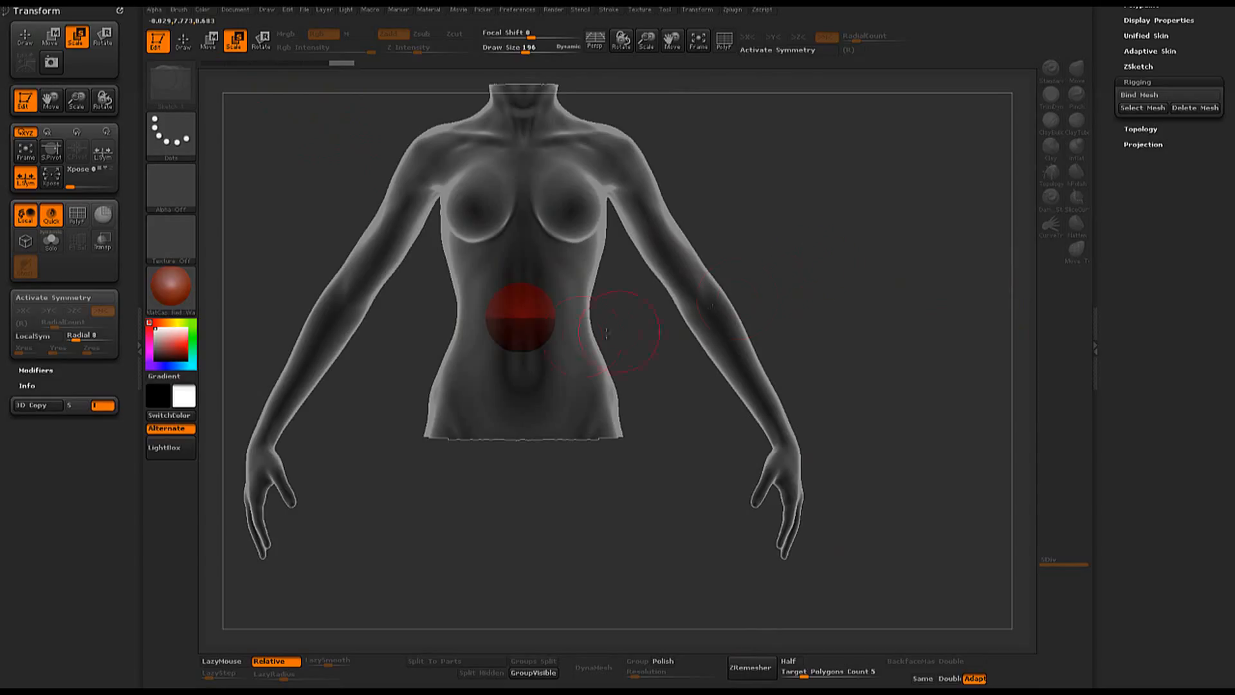
pyautogui.press('w')
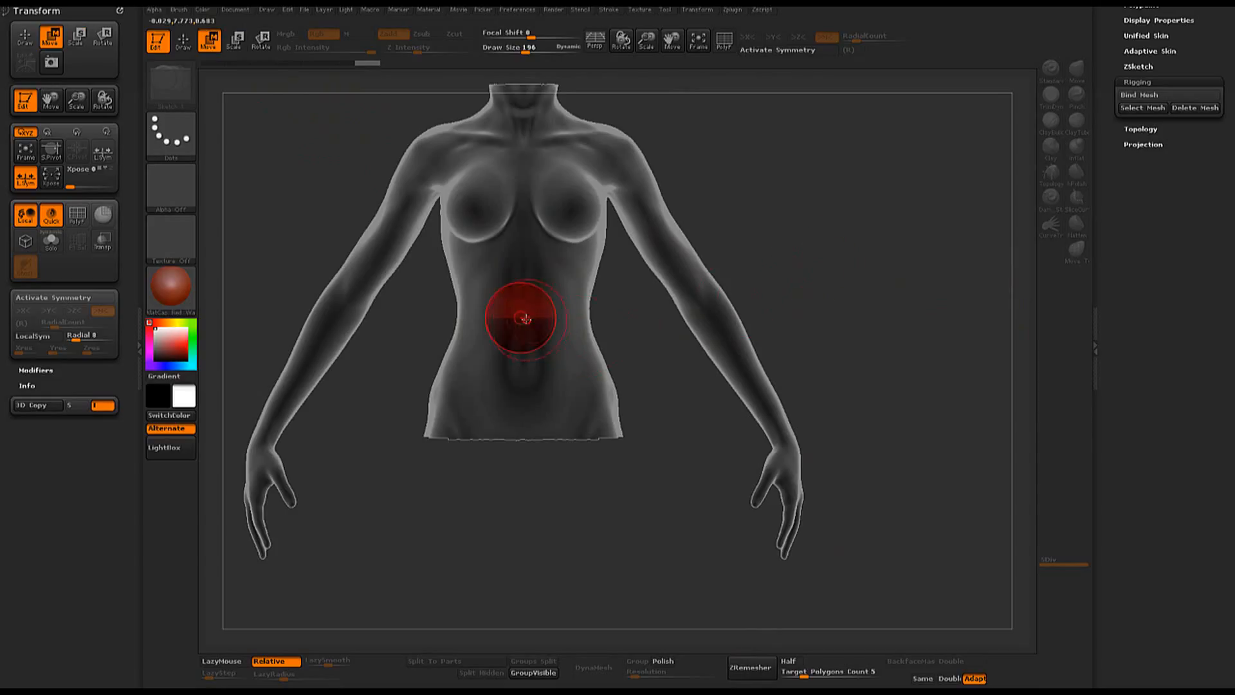
pyautogui.moveTo(529, 323); pyautogui.dragTo(527, 324)
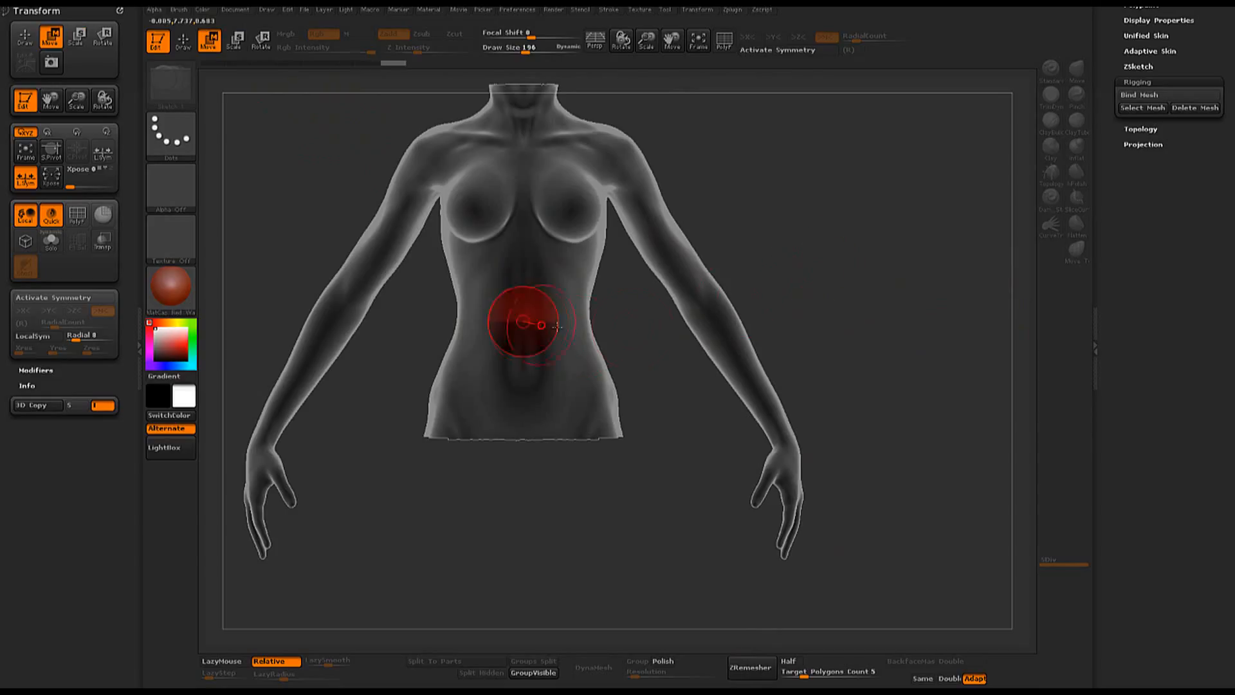
# - Turn on Edit Topology for the ZSphere with the torso as the underlying surface
pyautogui.keyDown('alt'); pyautogui.moveTo(779, 254); pyautogui.dragTo(864, 309); pyautogui.keyUp('alt')
pyautogui.keyDown('alt'); pyautogui.moveTo(812, 357); pyautogui.dragTo(810, 279); pyautogui.keyUp('alt')
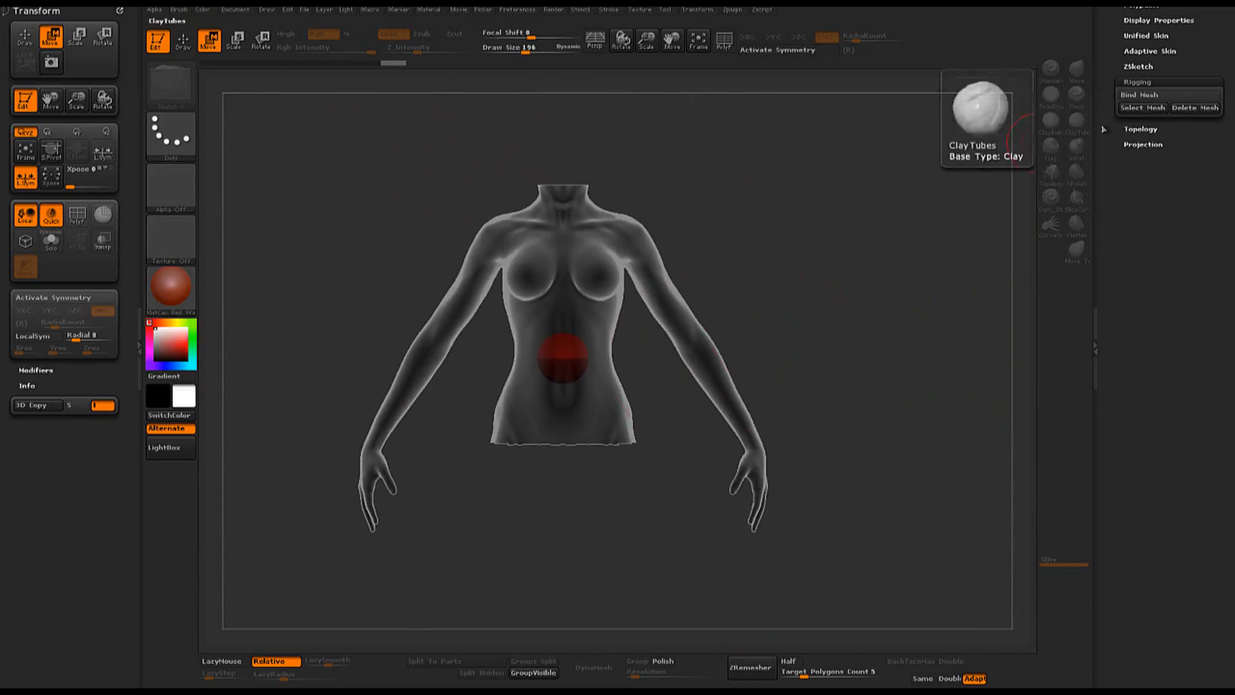
pyautogui.click(1143, 129)
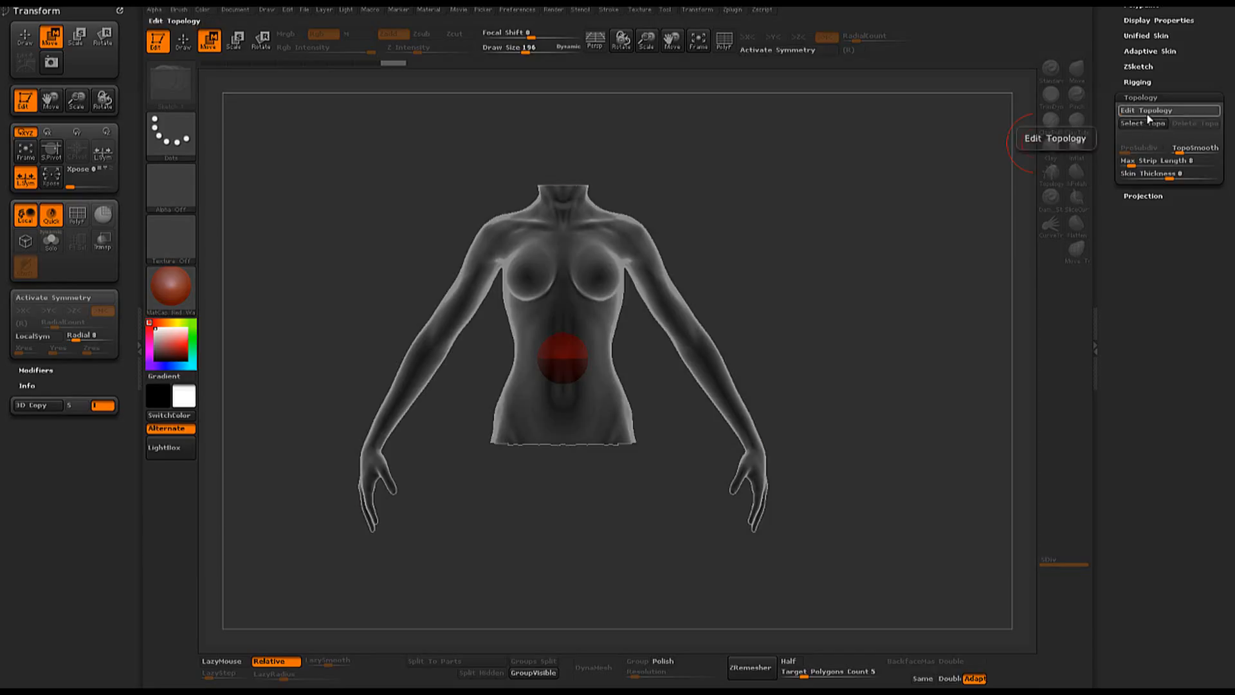
pyautogui.click(1147, 110)
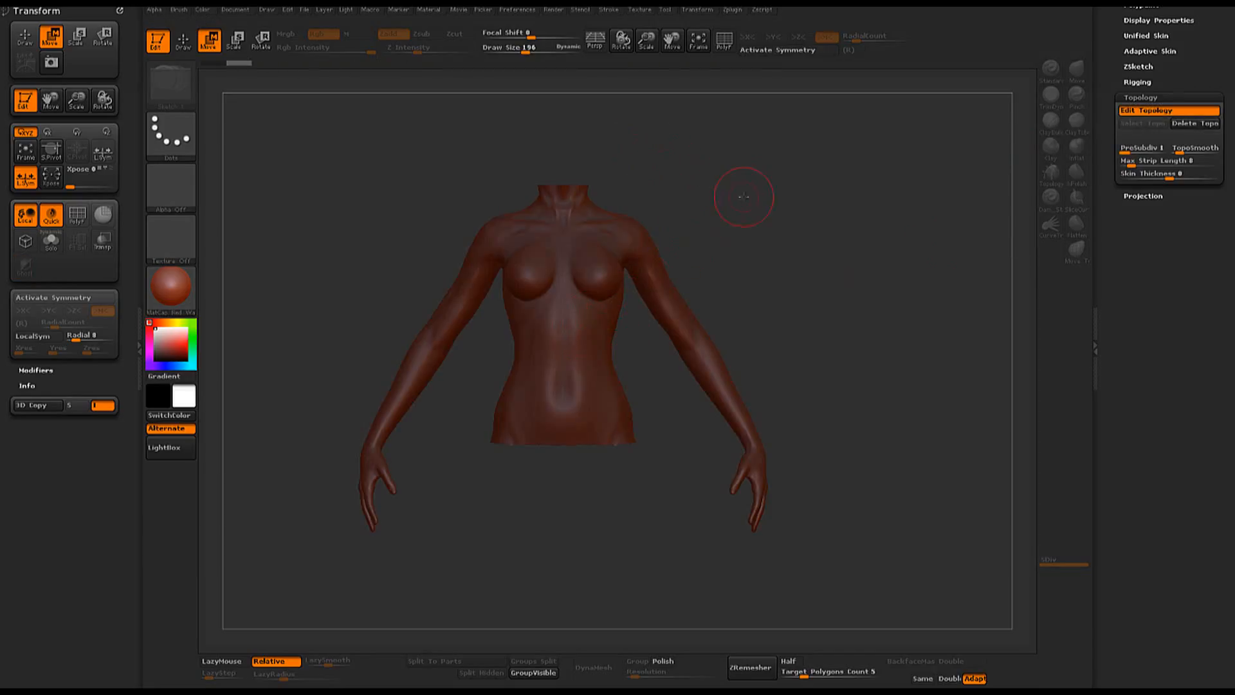
# - Reduce the draw size to 30 and activate symmetry across the X axis
pyautogui.press('space')
pyautogui.moveTo(744, 198); pyautogui.dragTo(719, 199)
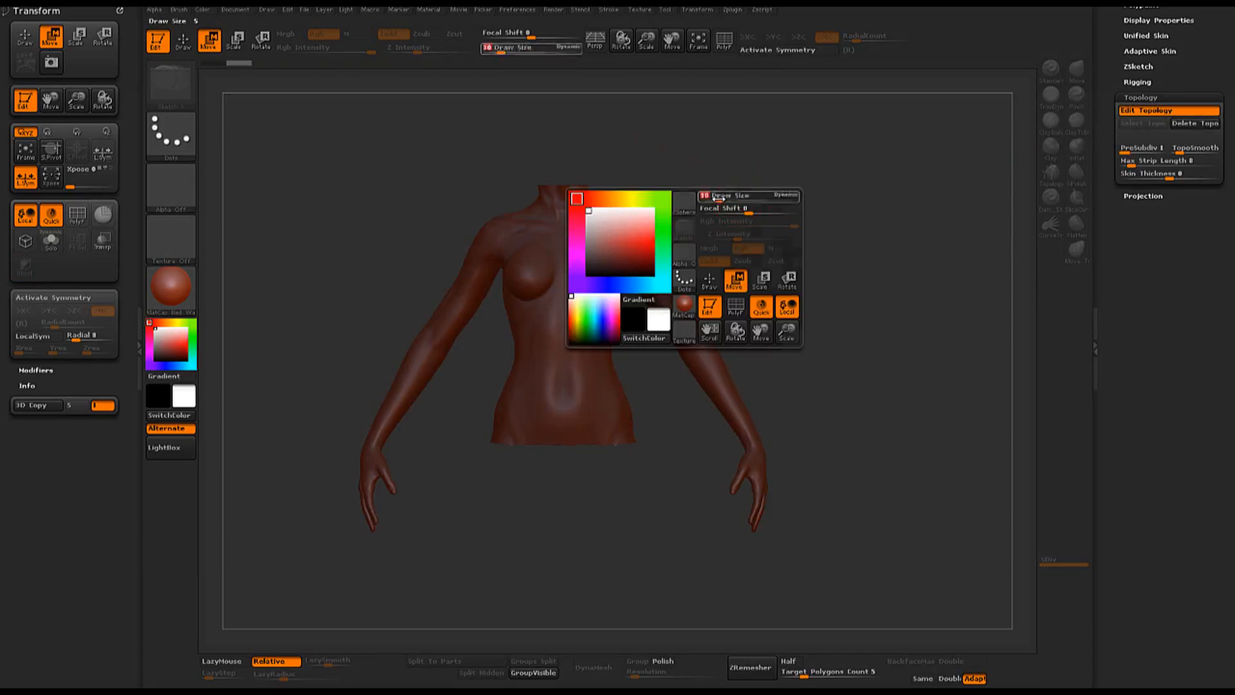
pyautogui.keyDown('alt'); pyautogui.moveTo(758, 237); pyautogui.dragTo(893, 346); pyautogui.keyUp('alt')
pyautogui.press('x')
pyautogui.keyDown('alt'); pyautogui.moveTo(891, 184); pyautogui.dragTo(842, 225); pyautogui.keyUp('alt')
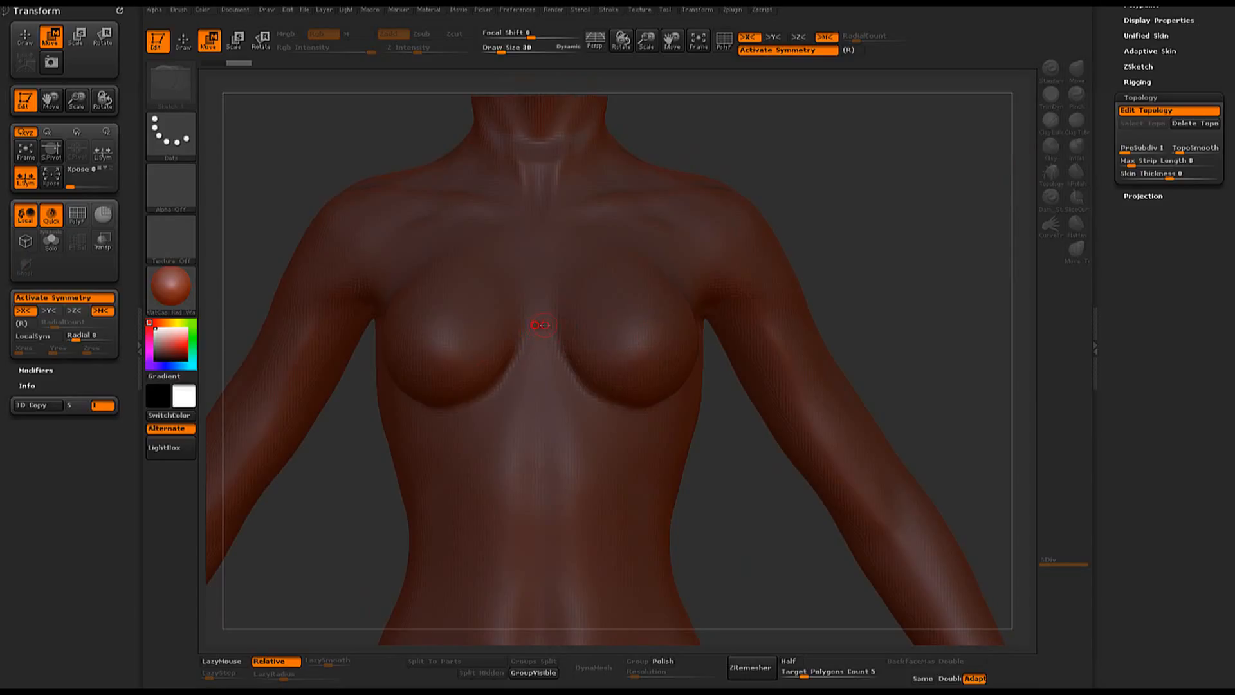
# - Draw a closed four-sided topology panel on the sternum between the breasts, with an edge along the center line
pyautogui.press('q')
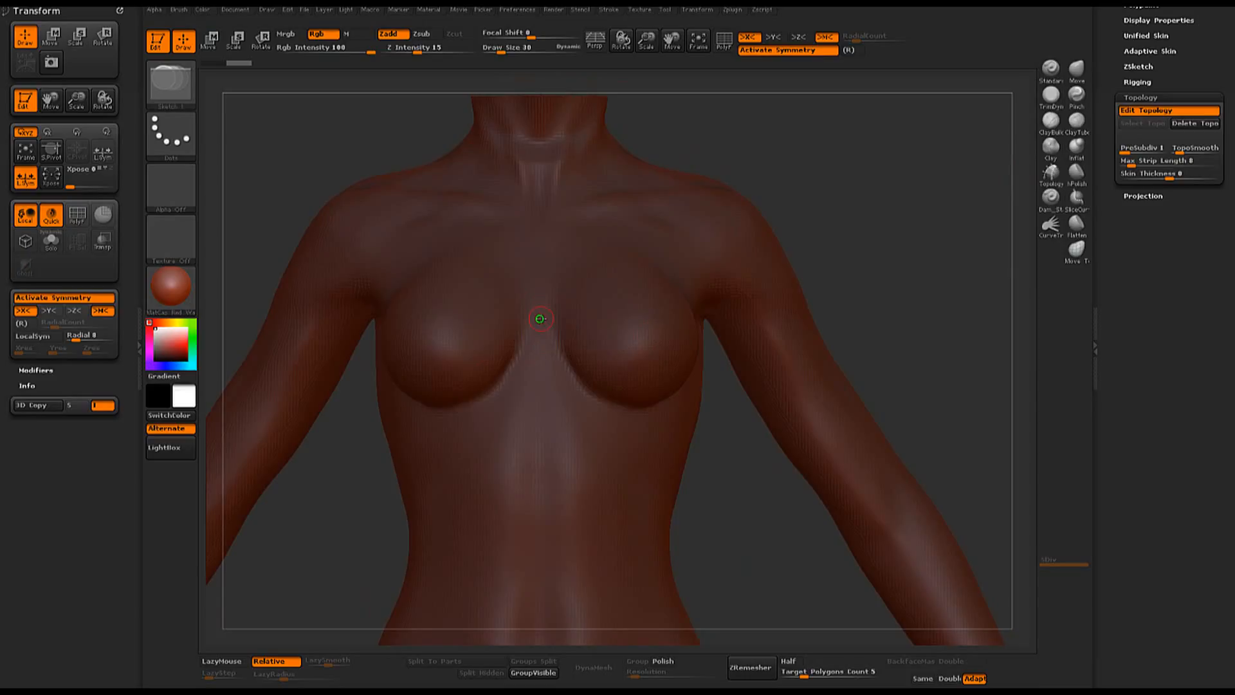
pyautogui.click(573, 290)
pyautogui.click(612, 319)
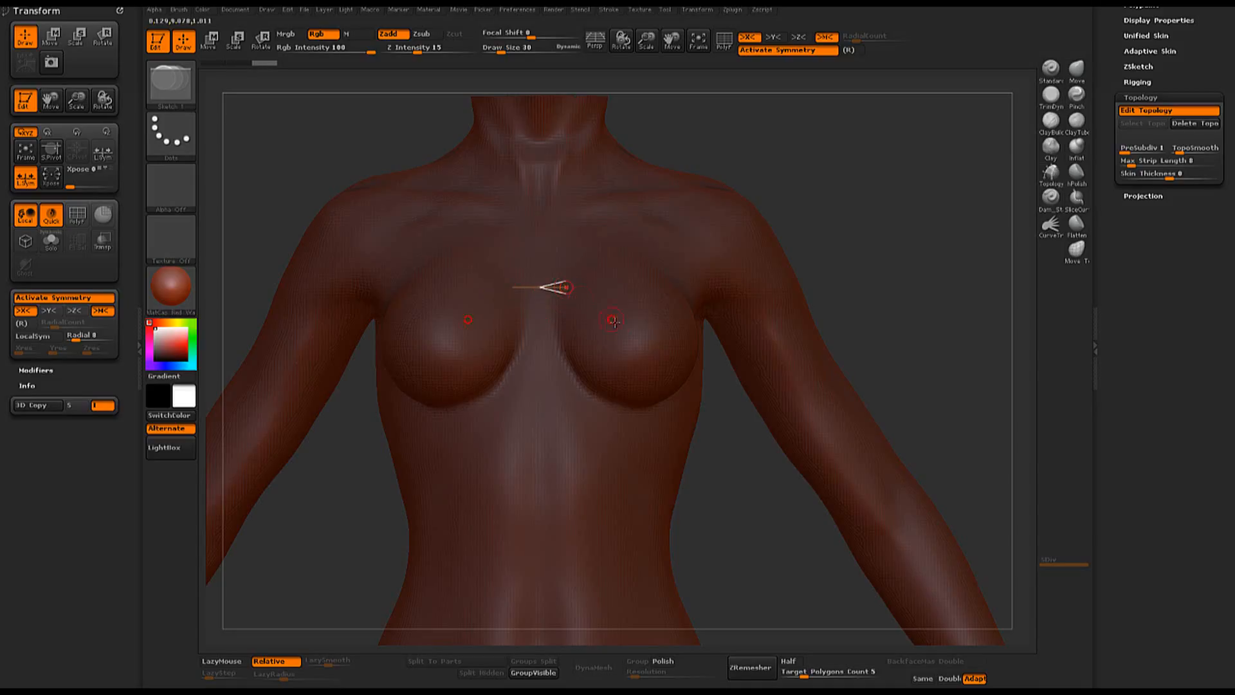
pyautogui.click(559, 320)
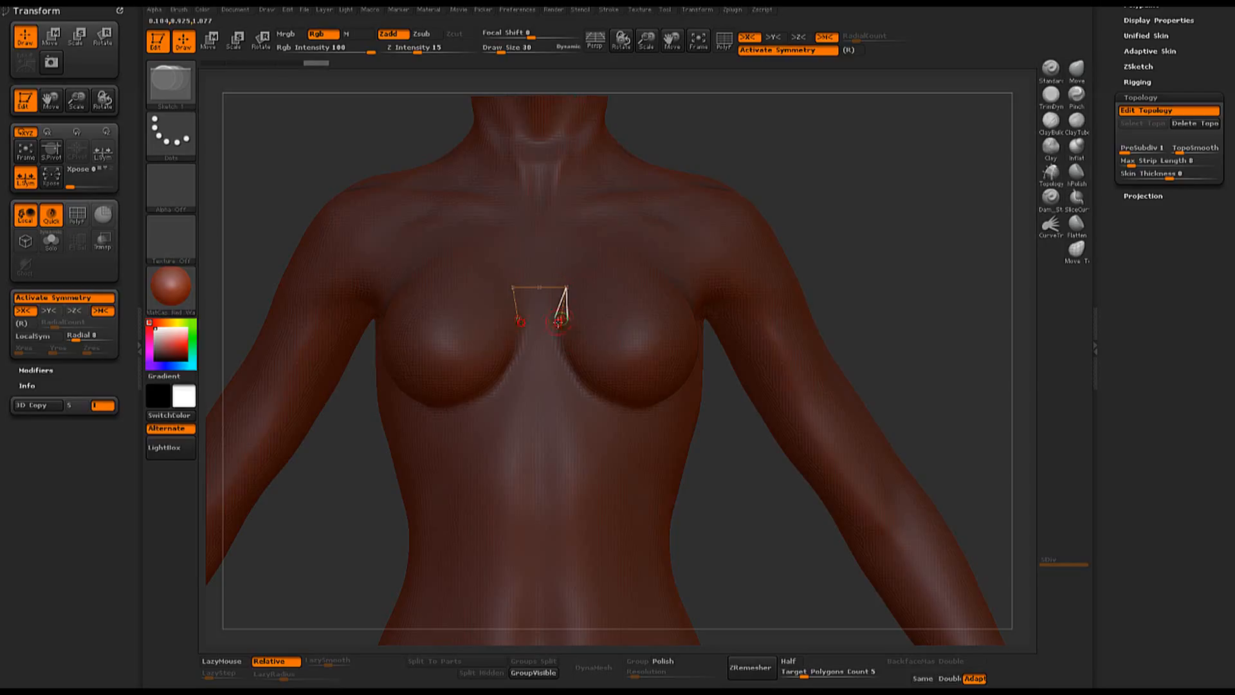
pyautogui.click(540, 318)
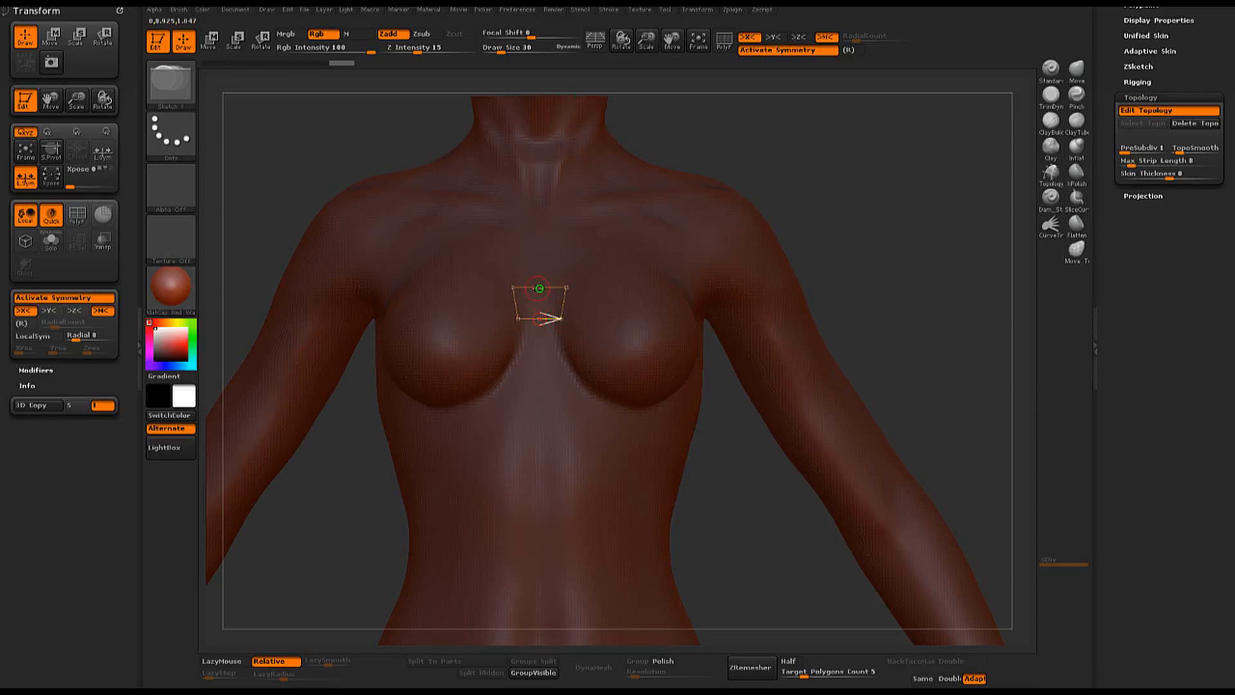
pyautogui.click(540, 287)
pyautogui.moveTo(896, 237)
pyautogui.mouseDown()
pyautogui.moveTo(862, 243)
pyautogui.moveTo(905, 259)
pyautogui.moveTo(898, 222)
pyautogui.mouseUp()
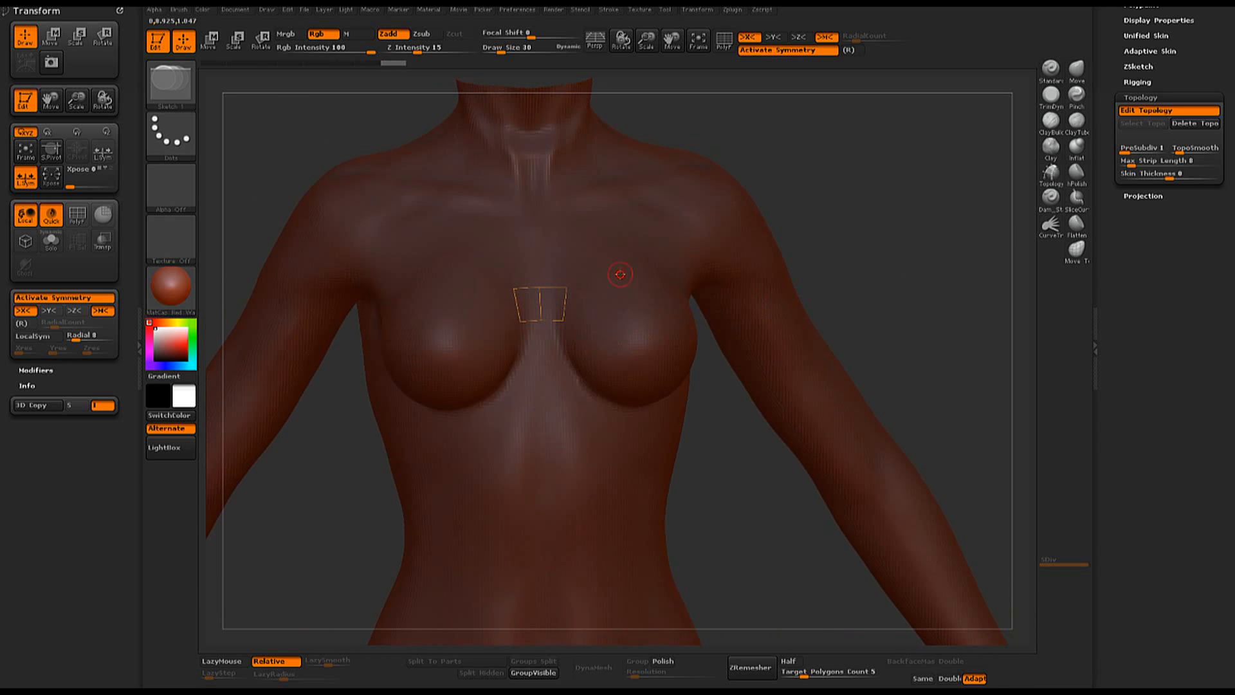
# - Extend the topology outline from the center panel's upper corner across the top of the breast and around its outer side
pyautogui.click(599, 296)
pyautogui.click(636, 309)
pyautogui.moveTo(838, 257); pyautogui.dragTo(766, 260)
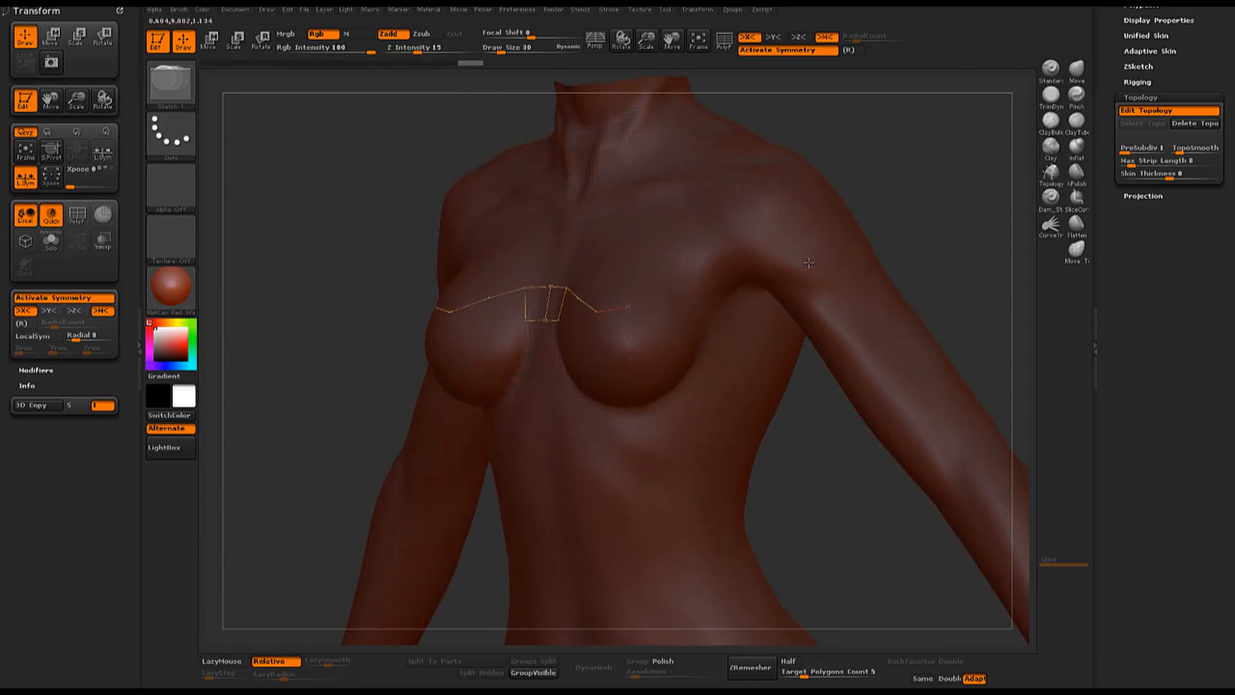
pyautogui.click(653, 280)
pyautogui.moveTo(910, 228); pyautogui.dragTo(762, 294)
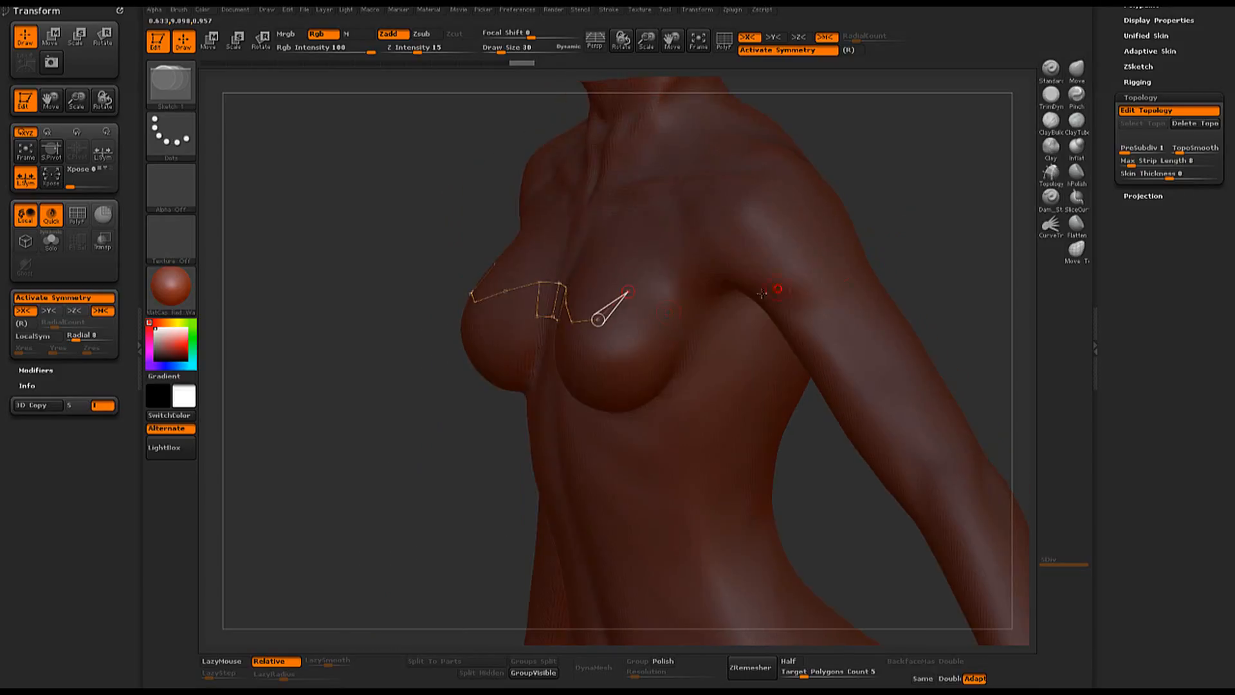
pyautogui.click(627, 293)
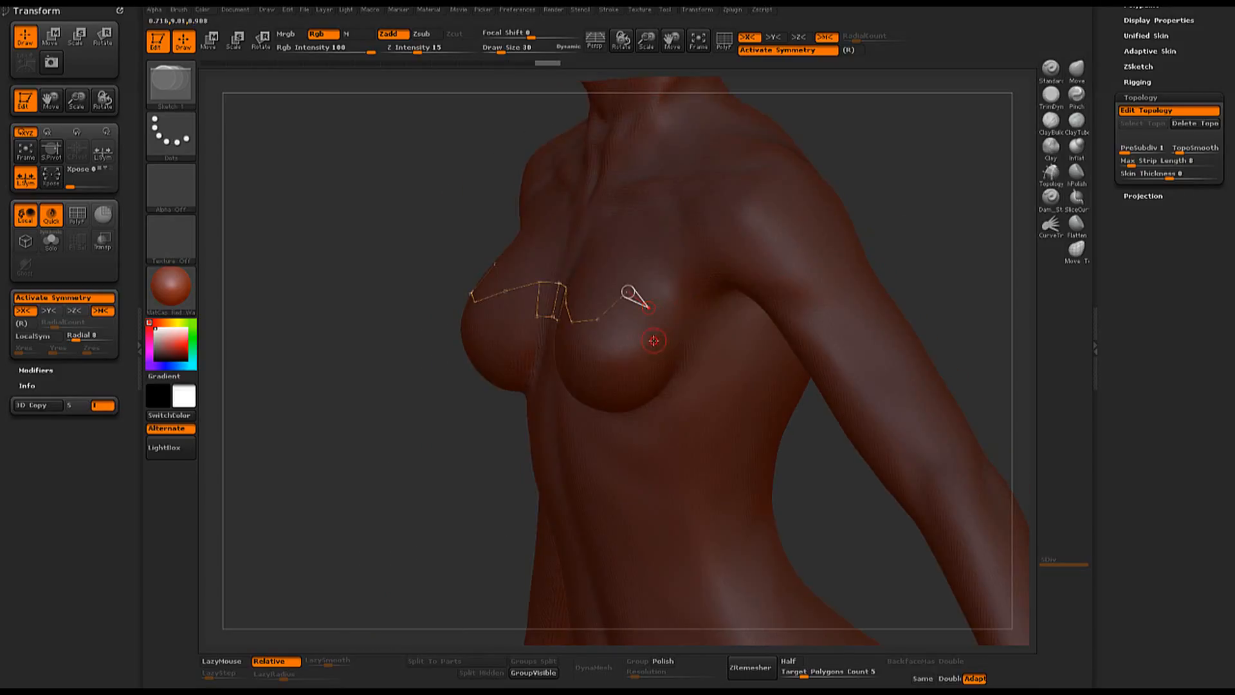
pyautogui.moveTo(882, 228); pyautogui.dragTo(934, 187)
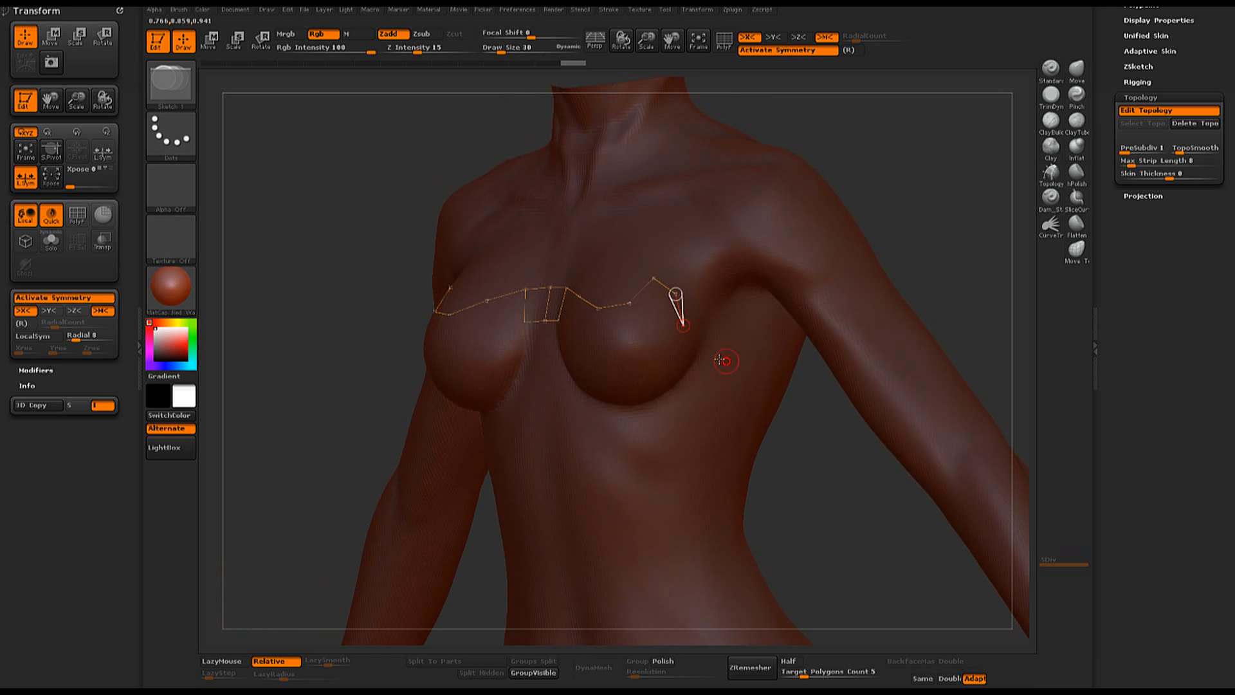
pyautogui.moveTo(968, 228); pyautogui.dragTo(937, 238)
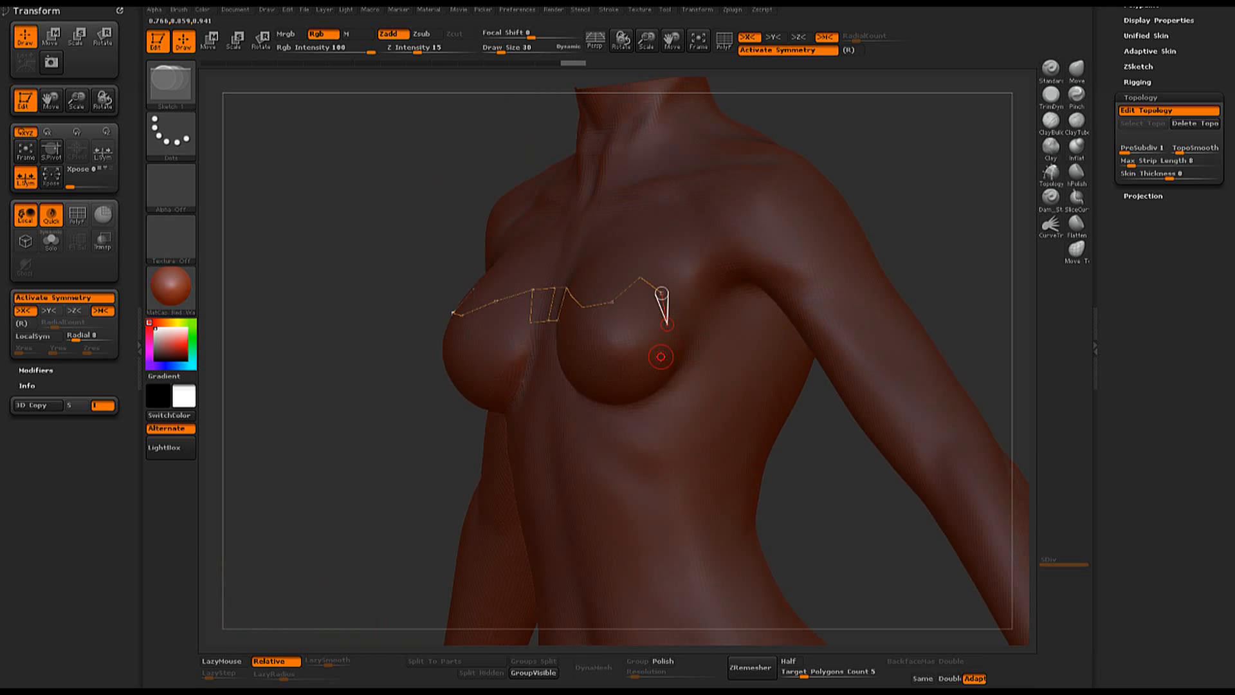
pyautogui.click(667, 325)
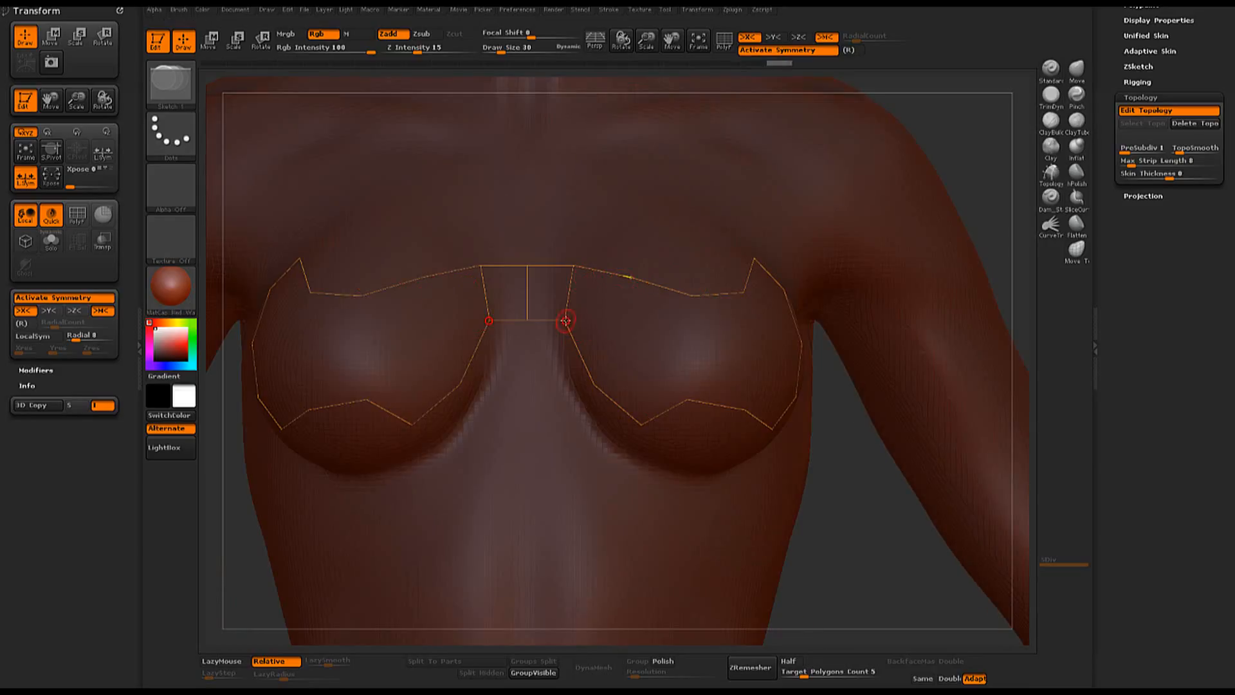
# - Connect the center panel's lower corner to a new inner point and the upper outline, closing a quad beside the panel
pyautogui.click(567, 321)
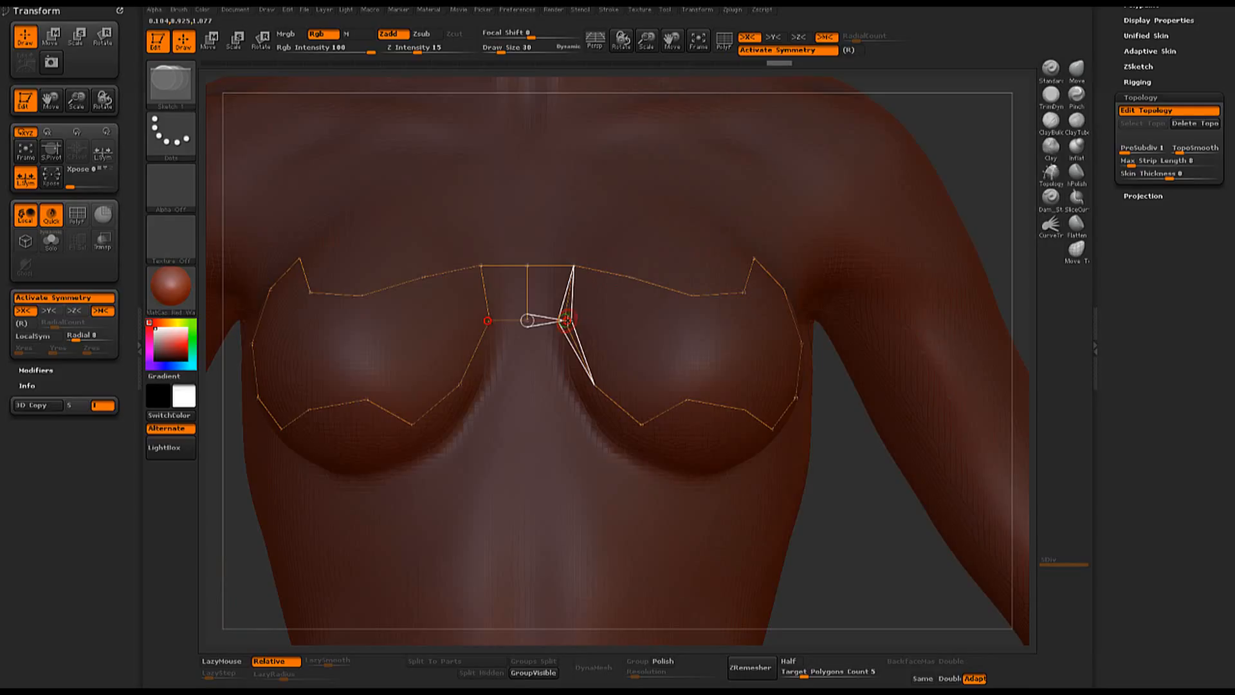
pyautogui.click(614, 327)
pyautogui.click(631, 277)
pyautogui.click(845, 450)
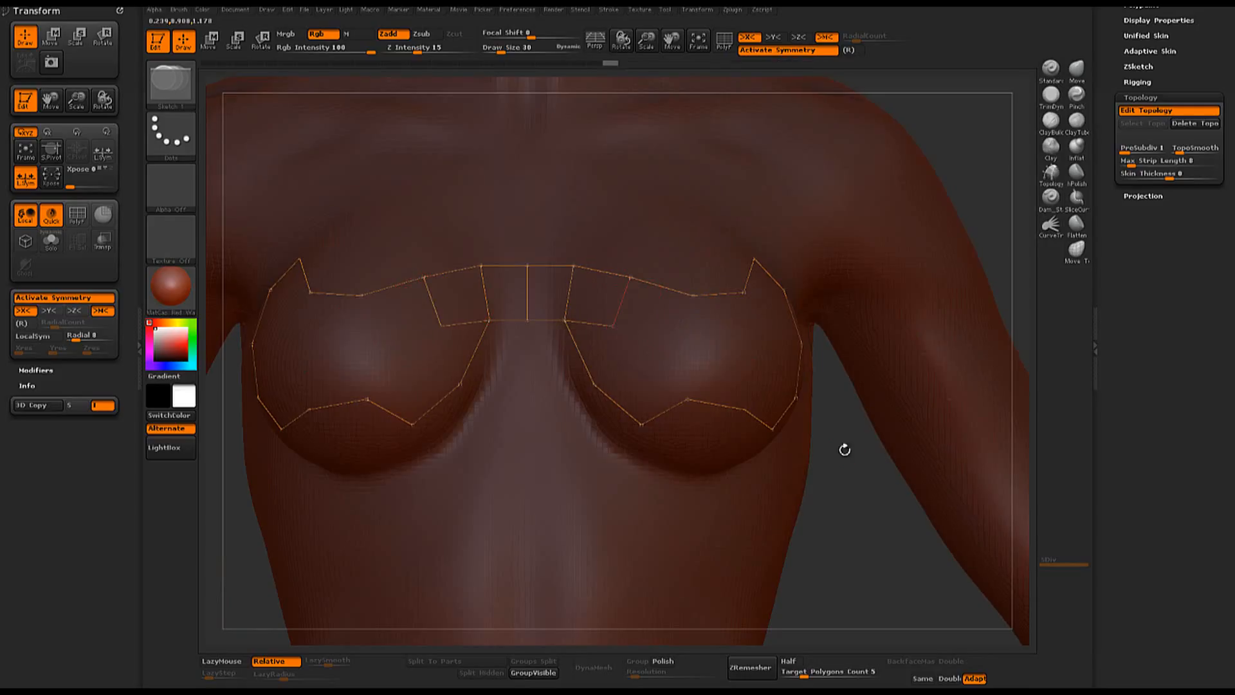
# - Continue the inner edge from the new quad's lower corner down the breast to the lower outline
pyautogui.click(615, 327)
pyautogui.click(630, 359)
pyautogui.click(689, 398)
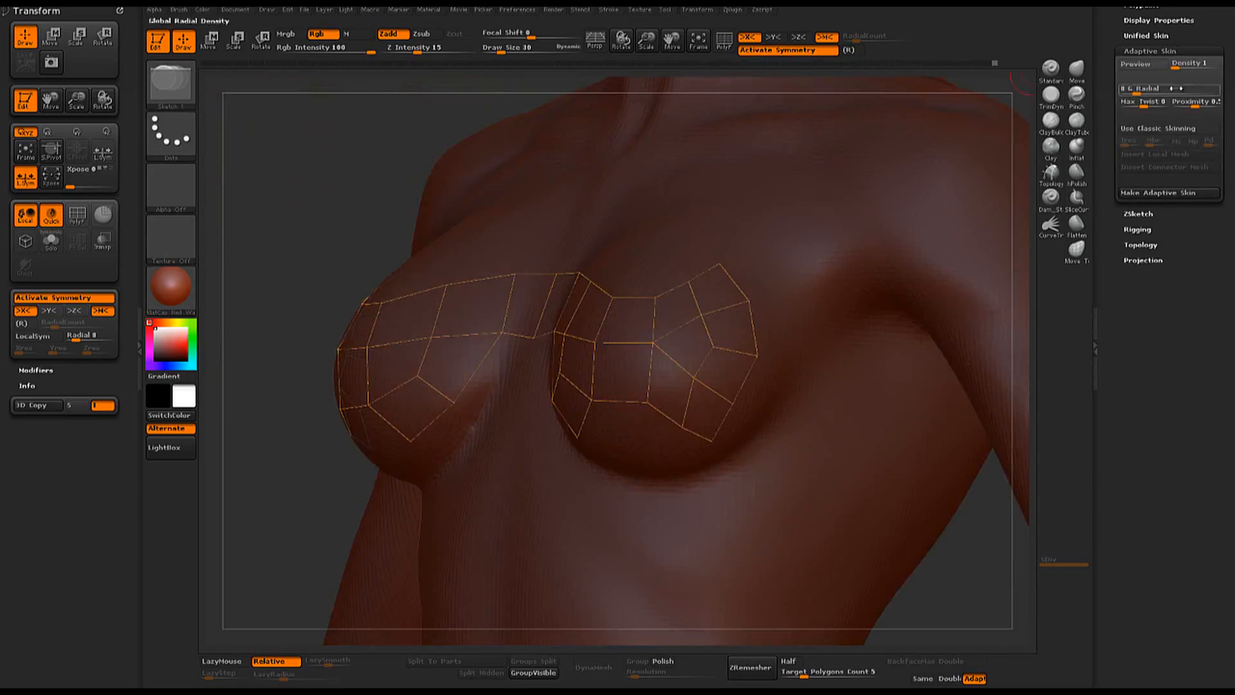
# - Preview the adaptive skin generated from the topology and inspect it from another angle
pyautogui.click(1143, 64)
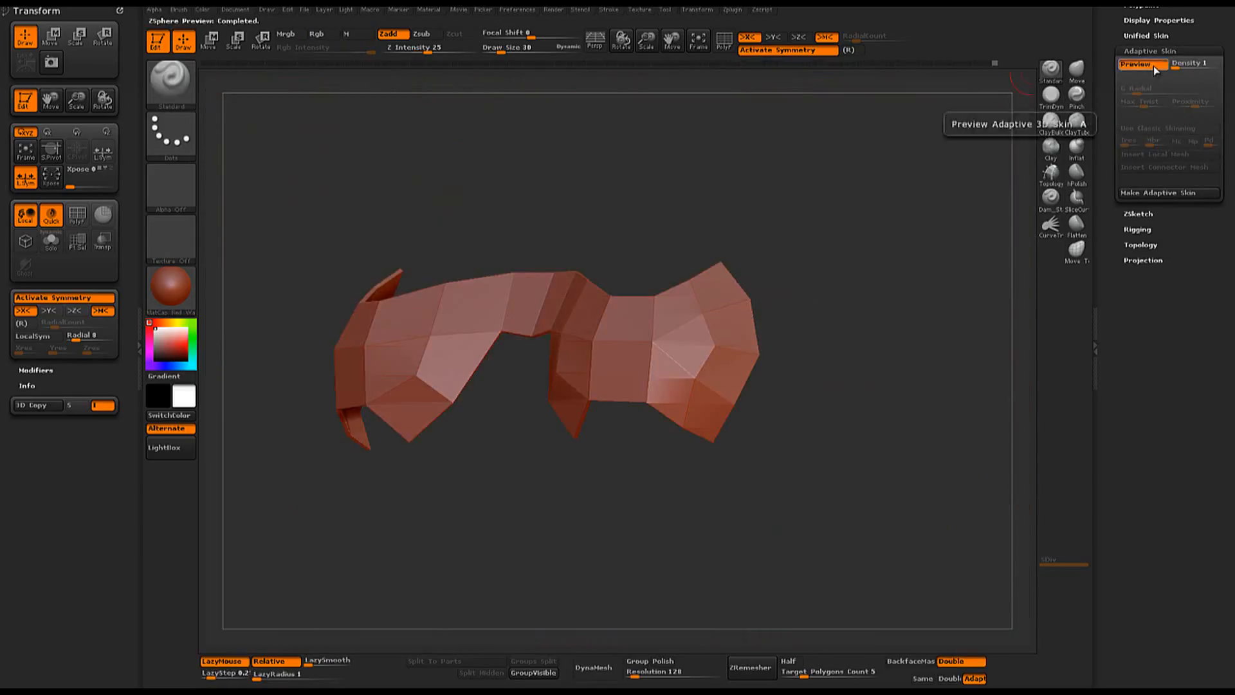
pyautogui.moveTo(856, 408)
pyautogui.mouseDown()
pyautogui.moveTo(886, 405)
pyautogui.moveTo(876, 413)
pyautogui.mouseUp()
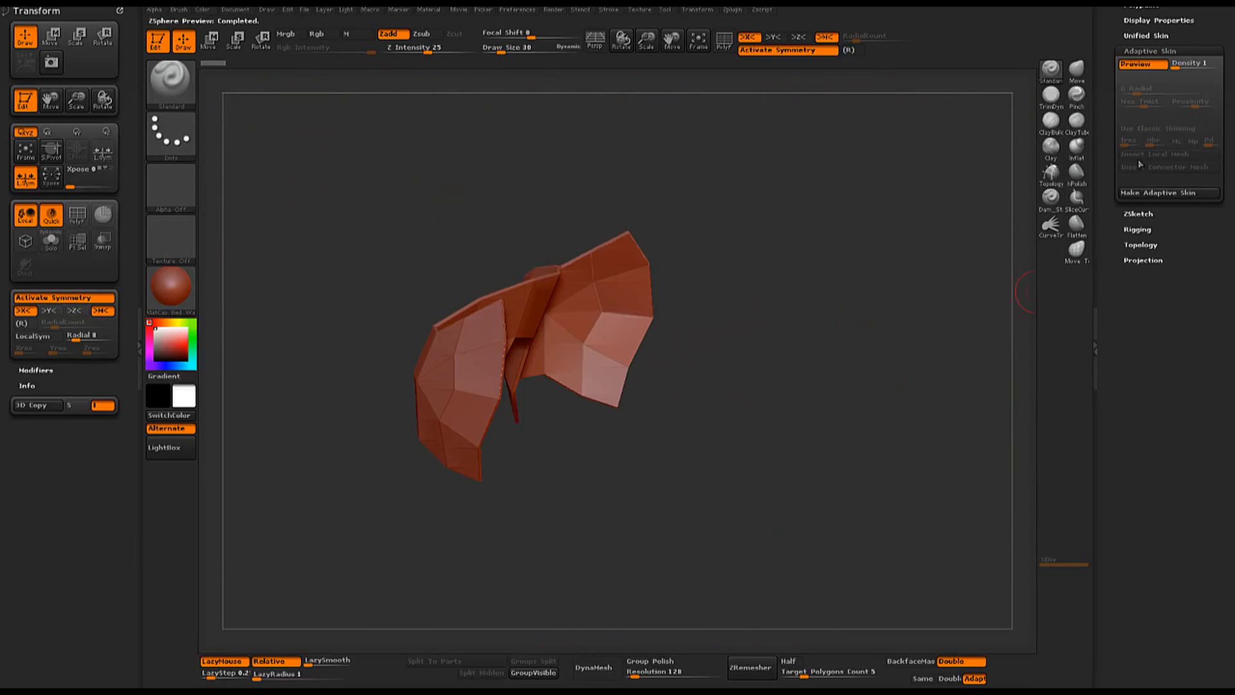
# - Leave the skin preview, raise the topology's skin thickness slightly, and check the adaptive skin preview again
pyautogui.click(1137, 63)
pyautogui.click(1141, 244)
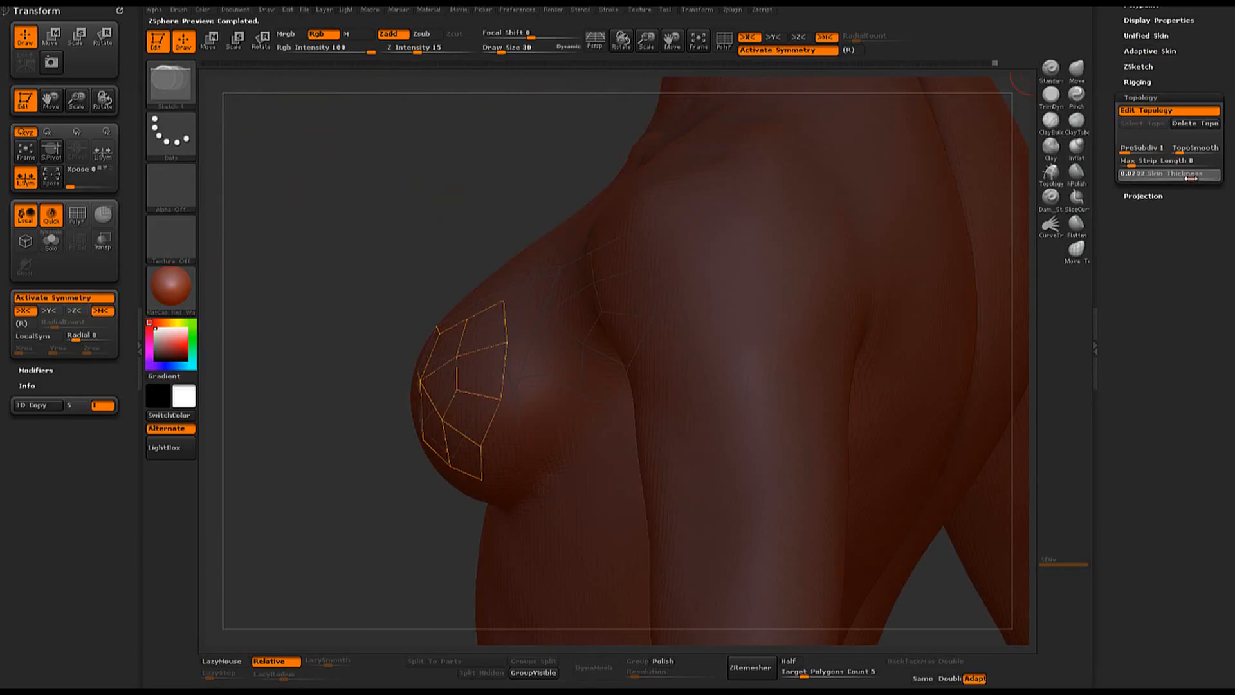
pyautogui.click(1191, 179)
pyautogui.click(1156, 51)
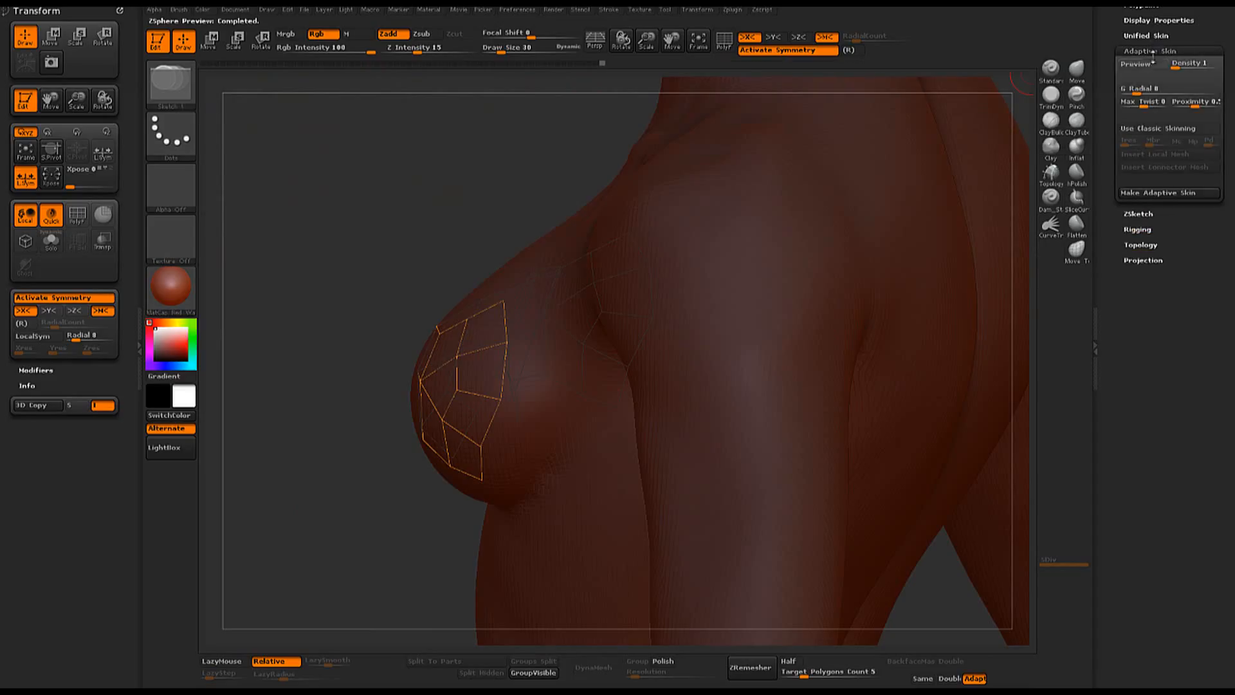
pyautogui.click(1148, 66)
pyautogui.click(1148, 67)
# - Increase the topology's skin thickness further and inspect the thicker adaptive skin preview from another angle
pyautogui.click(1148, 245)
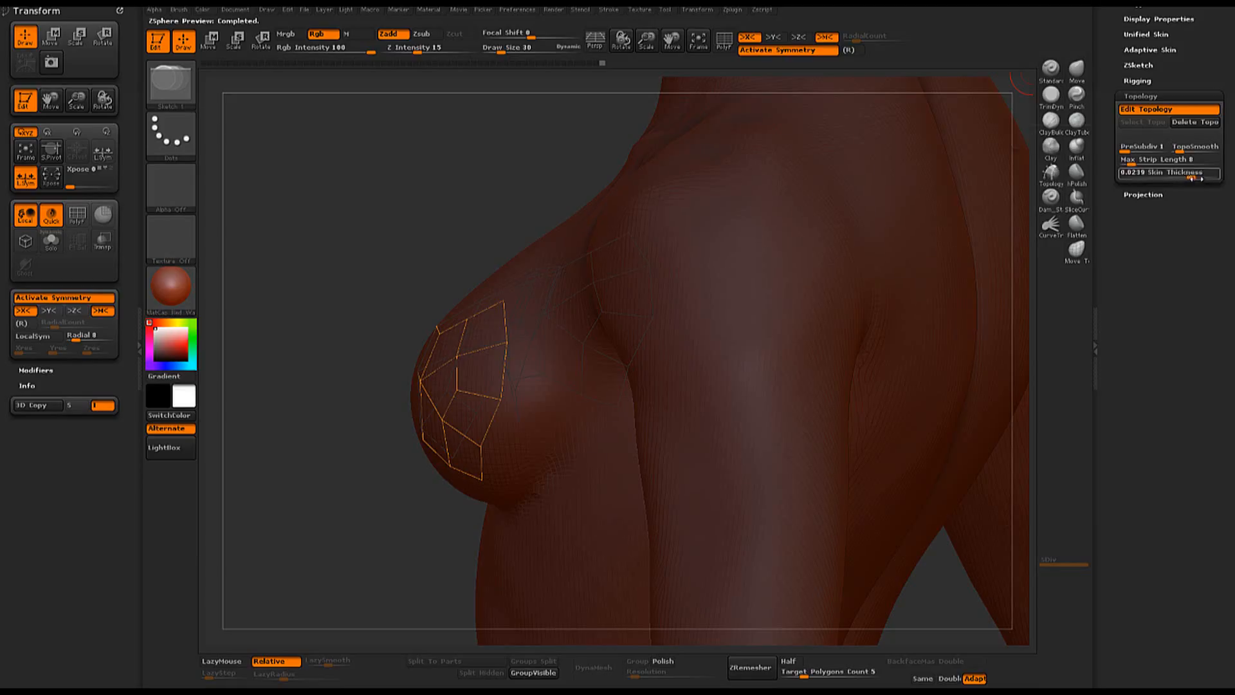
pyautogui.moveTo(1195, 177); pyautogui.dragTo(1195, 177)
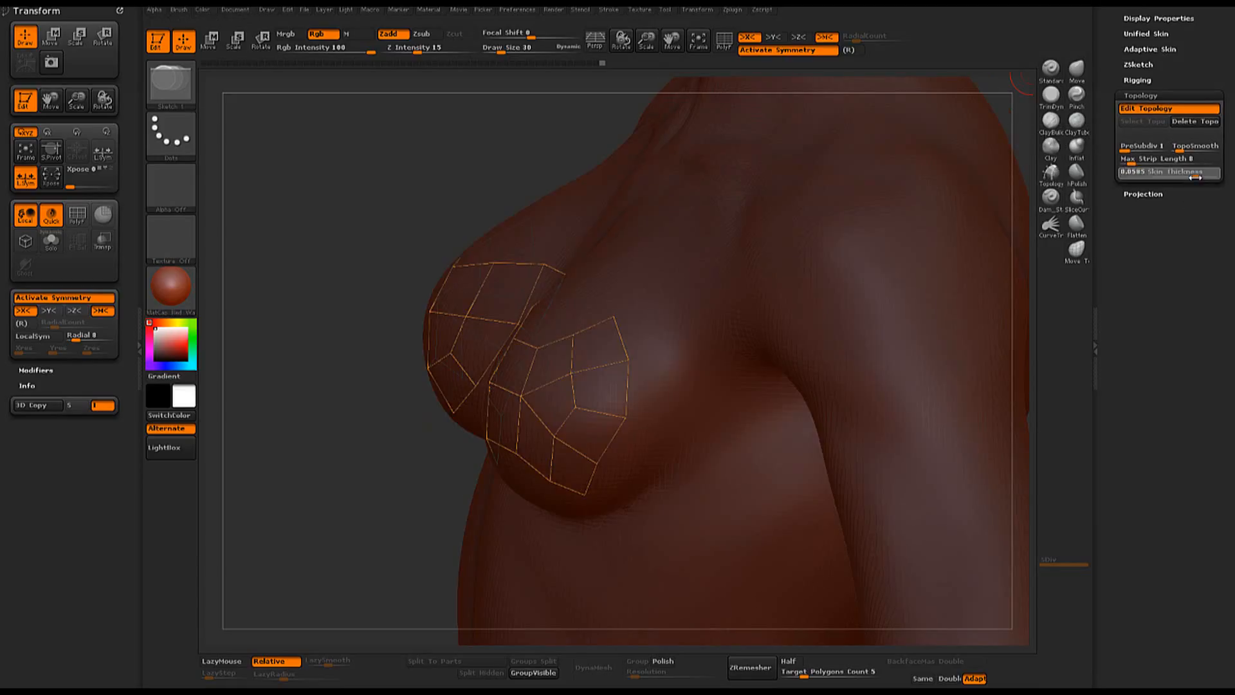
pyautogui.click(1151, 50)
pyautogui.click(1147, 62)
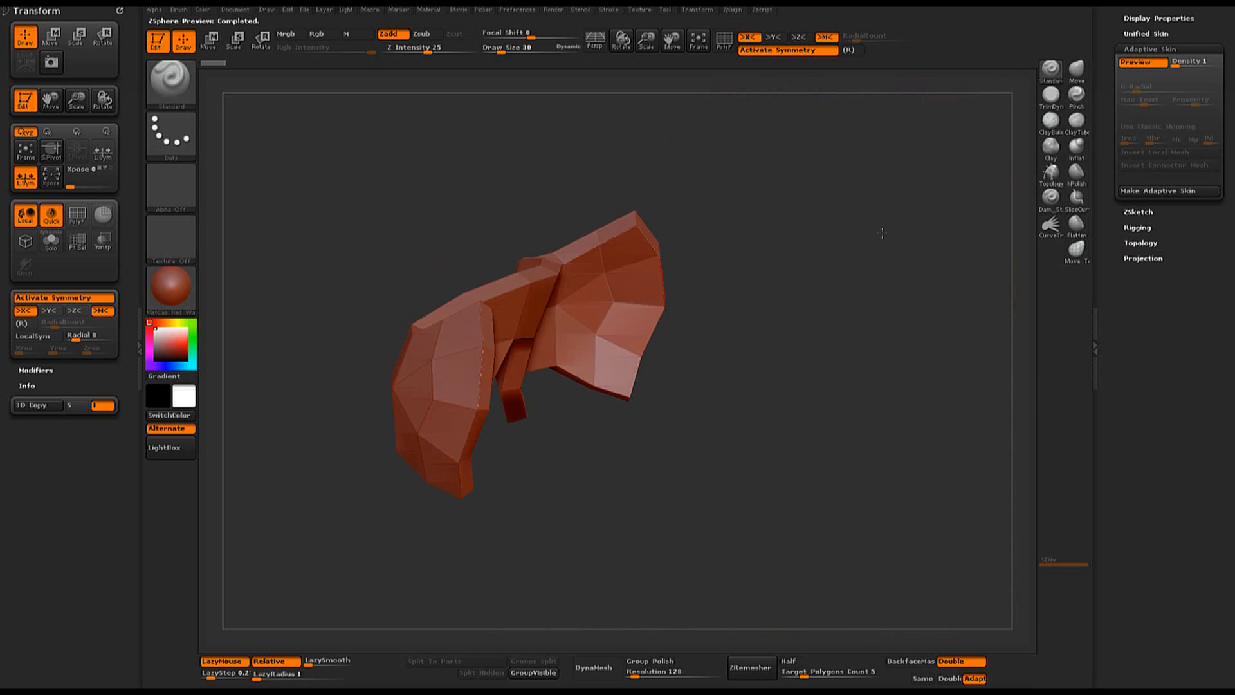
pyautogui.moveTo(882, 233); pyautogui.dragTo(1005, 221)
# - Generate the adaptive skin from the topology and convert the chest piece to a PolyMesh3D
pyautogui.click(1155, 191)
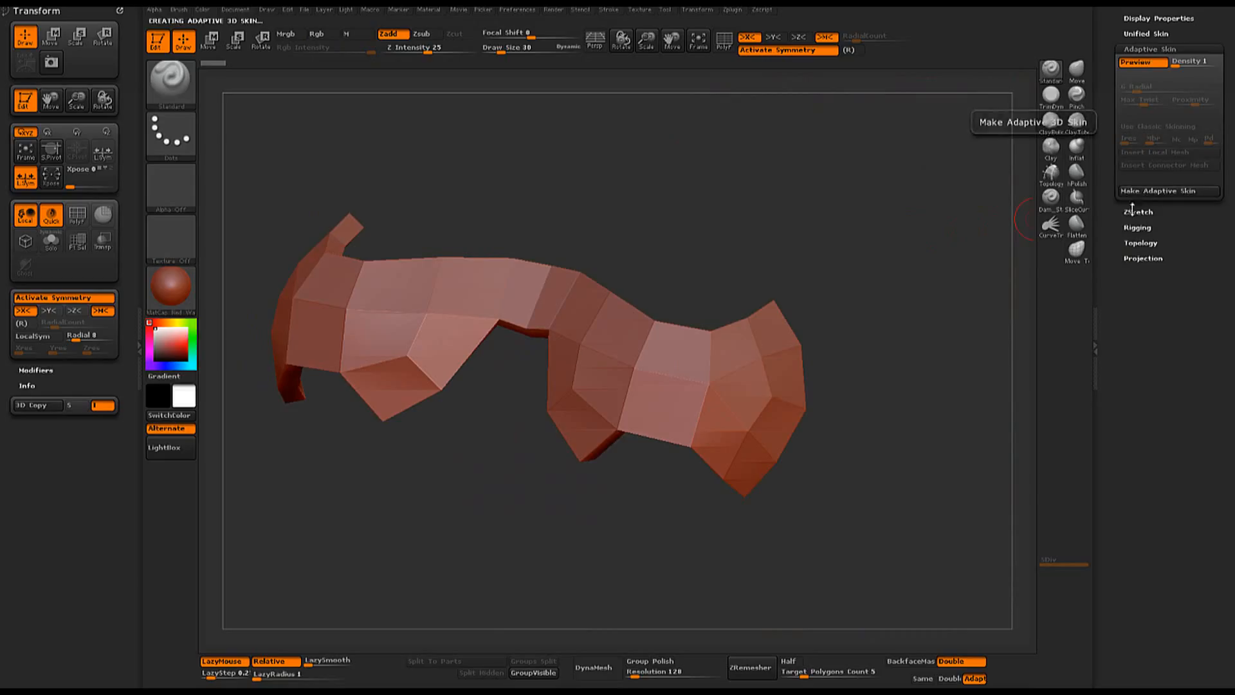
pyautogui.moveTo(1115, 88); pyautogui.dragTo(1110, 225)
pyautogui.click(1137, 205)
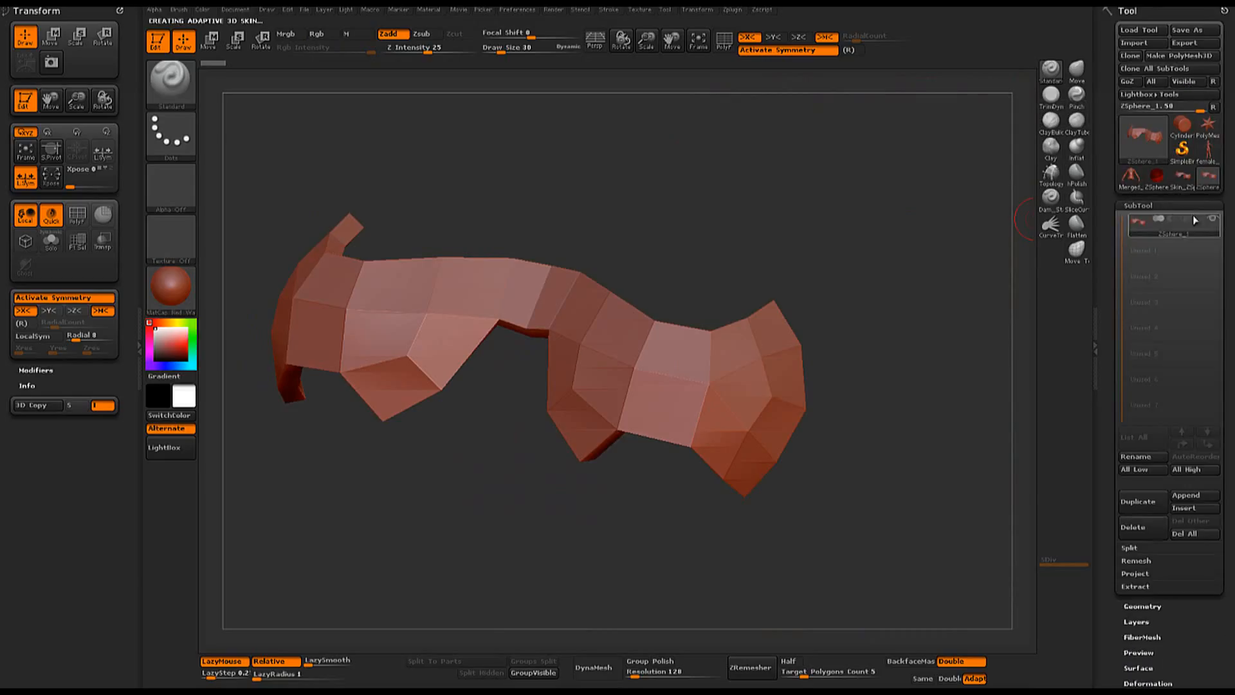
pyautogui.moveTo(1062, 395); pyautogui.dragTo(879, 235)
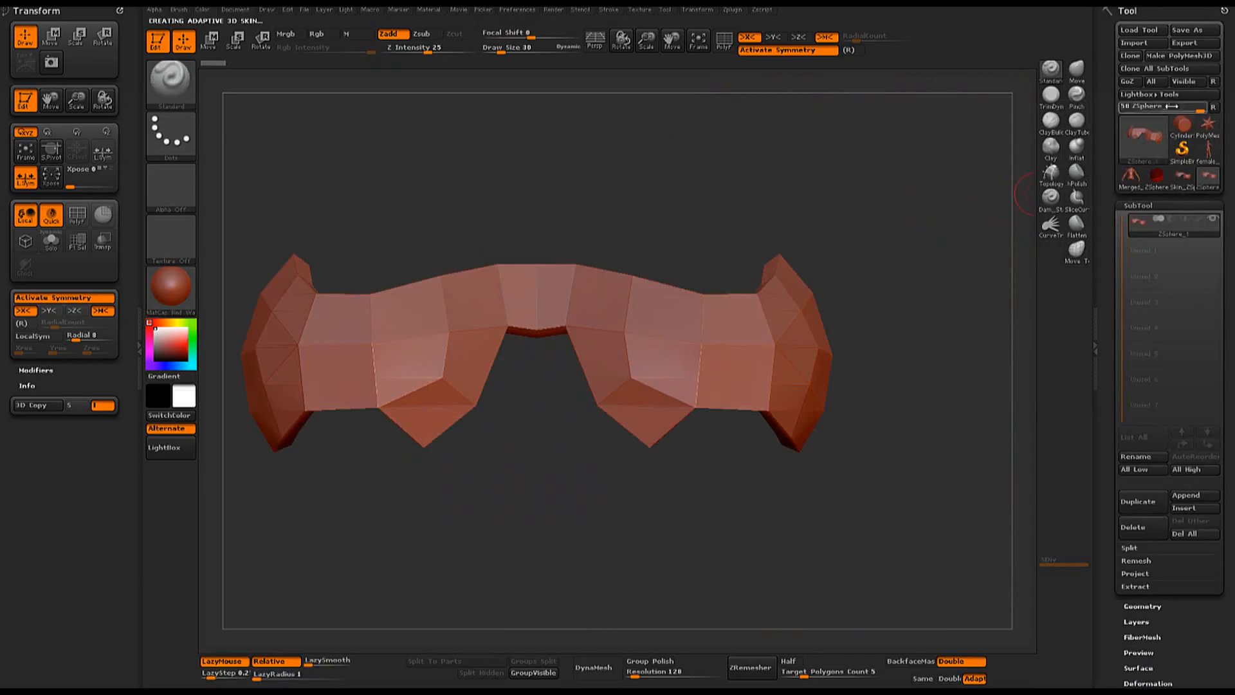
pyautogui.click(1200, 57)
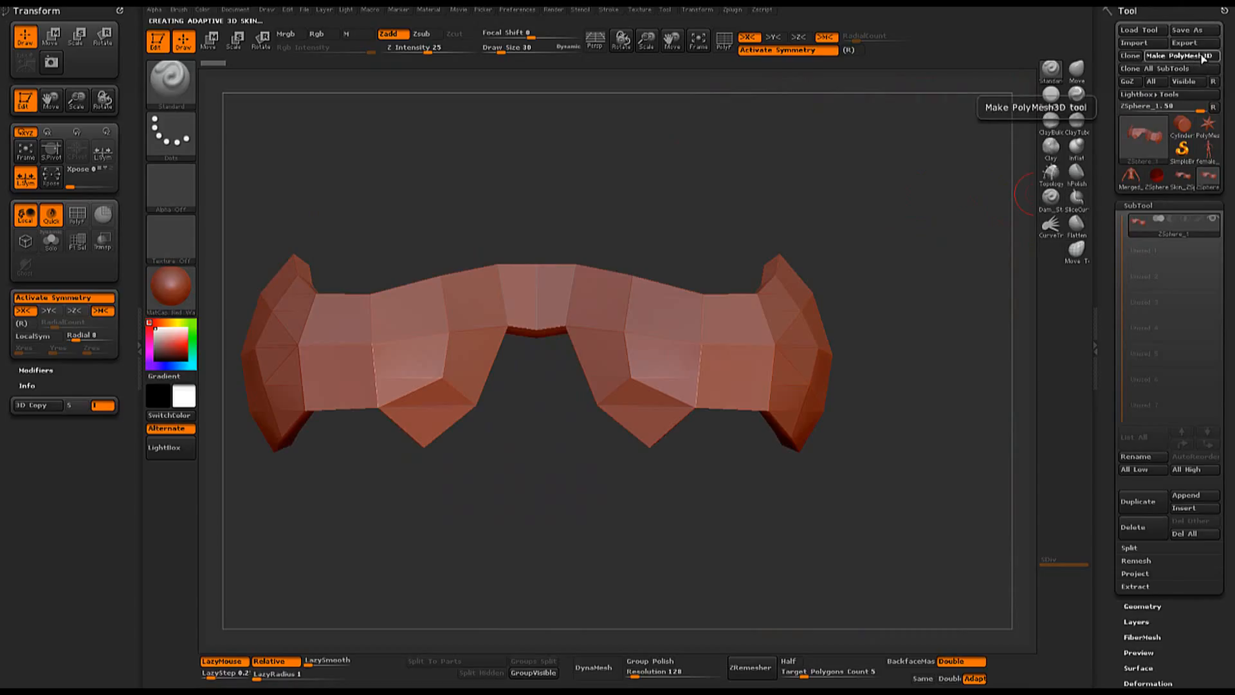
# - Display the polyframe and isolate the rim polygroup running around the chest piece's border
pyautogui.moveTo(846, 199); pyautogui.dragTo(713, 276)
pyautogui.hotkey('shift', 'f')
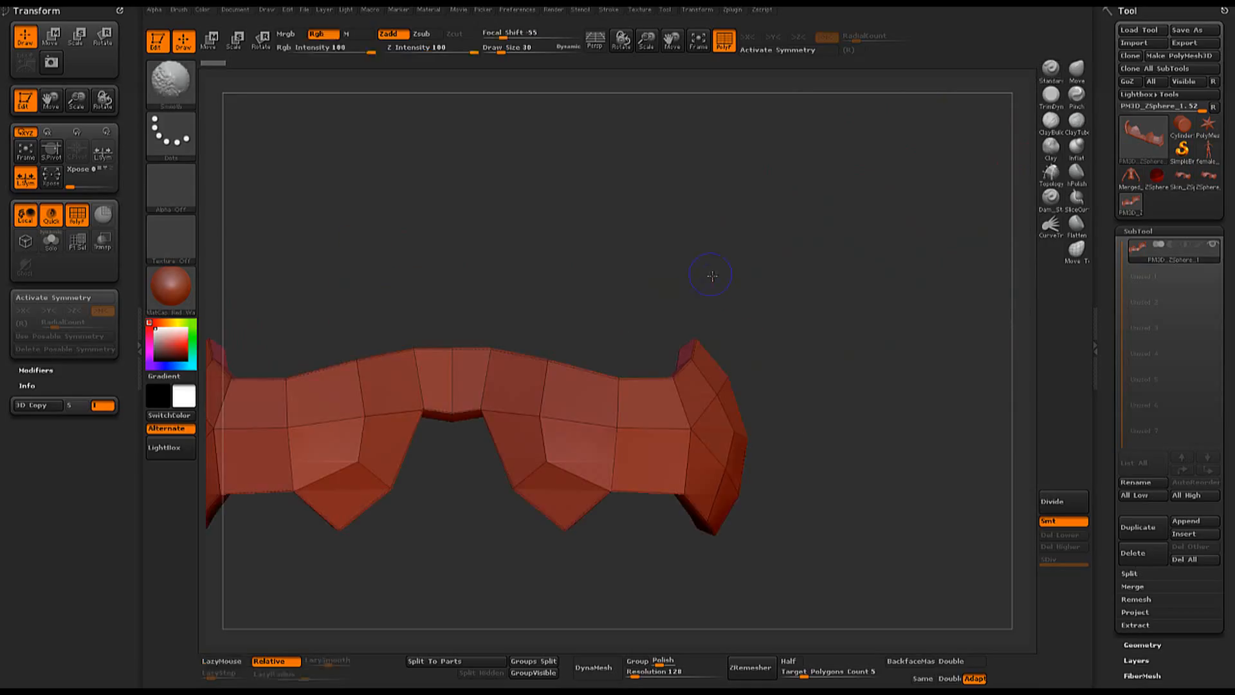
pyautogui.moveTo(631, 275); pyautogui.dragTo(608, 319)
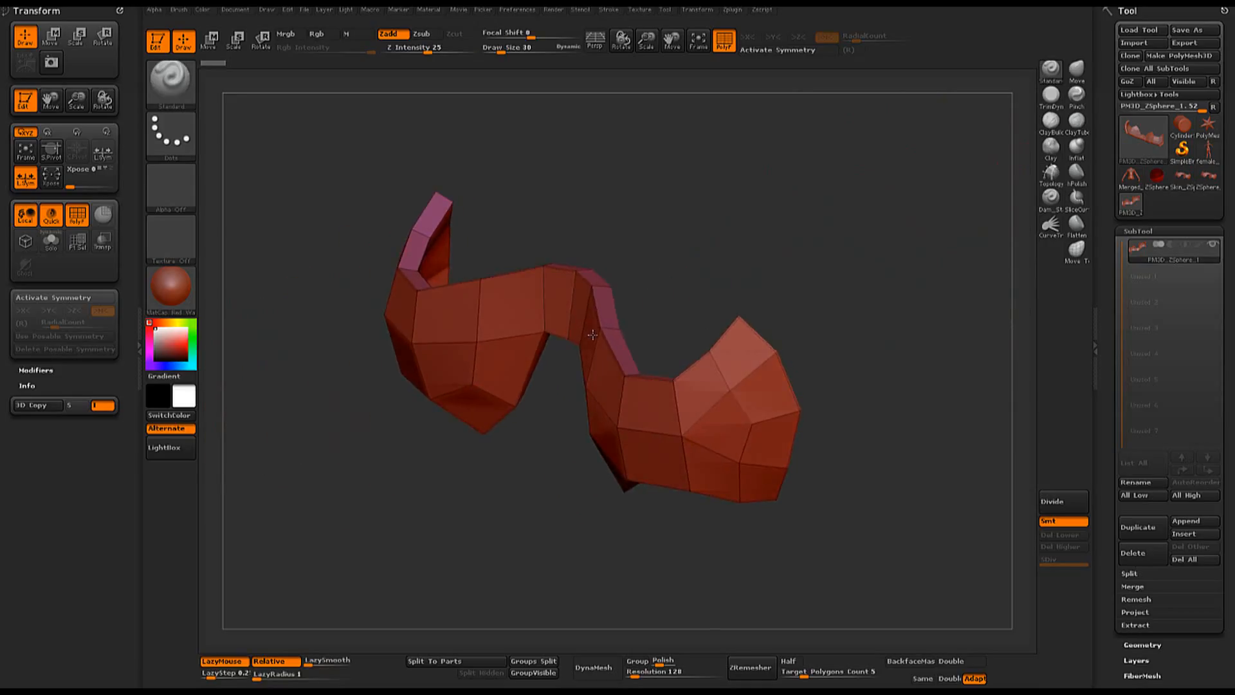
pyautogui.keyDown('ctrl'); pyautogui.keyDown('shift'); pyautogui.click(612, 317); pyautogui.keyUp('shift'); pyautogui.keyUp('ctrl')
pyautogui.moveTo(804, 328)
pyautogui.mouseDown()
pyautogui.moveTo(823, 308)
pyautogui.moveTo(971, 360)
pyautogui.moveTo(945, 309)
pyautogui.moveTo(857, 318)
pyautogui.mouseUp()
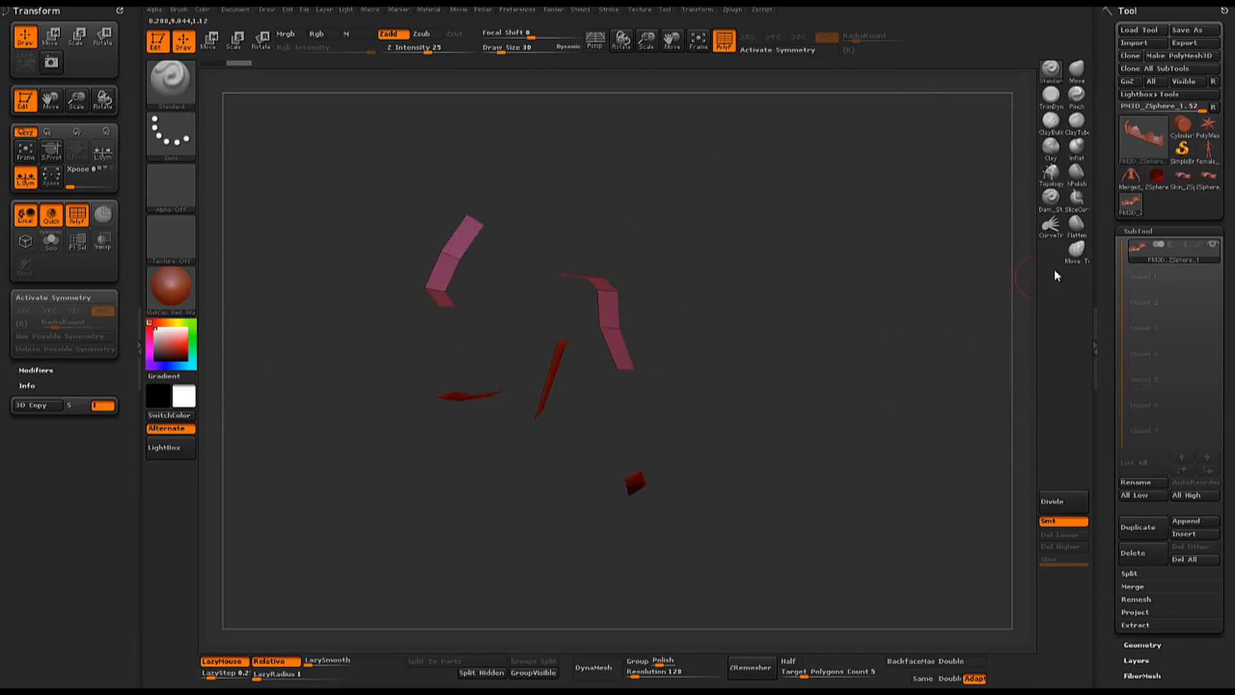
# - Add an edge loop inside the isolated rim polygroup and reveal the whole mesh again
pyautogui.click(1138, 231)
pyautogui.click(1143, 247)
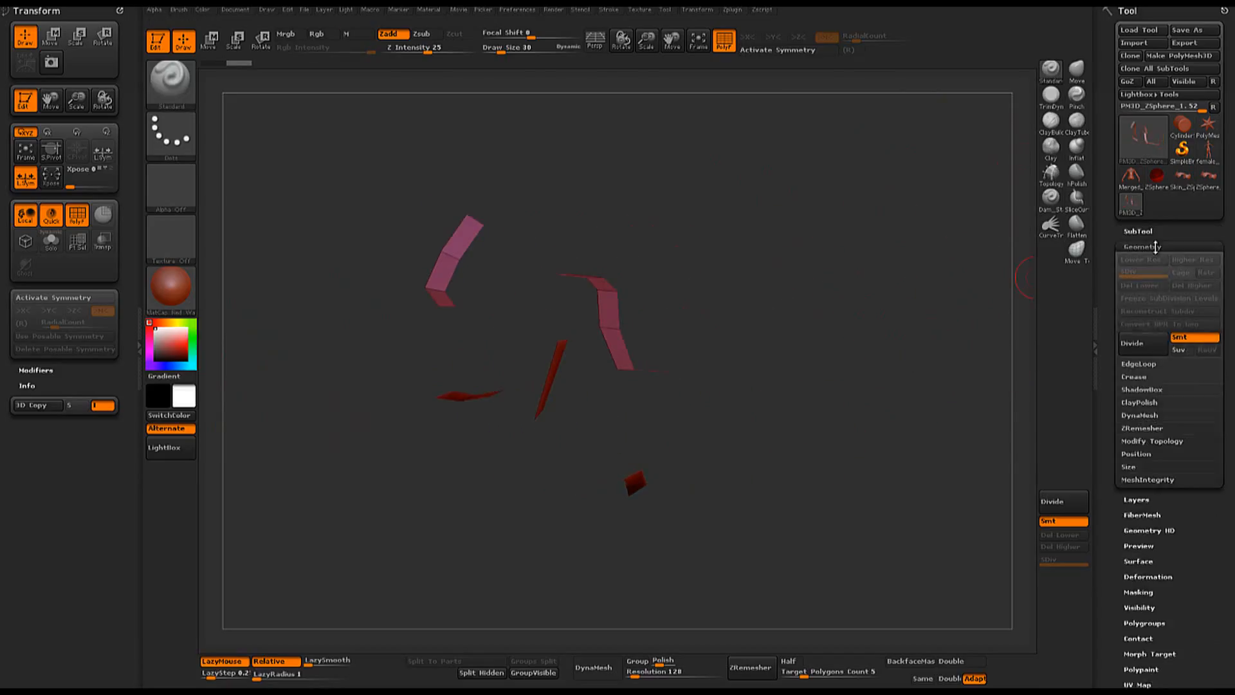
pyautogui.click(1141, 364)
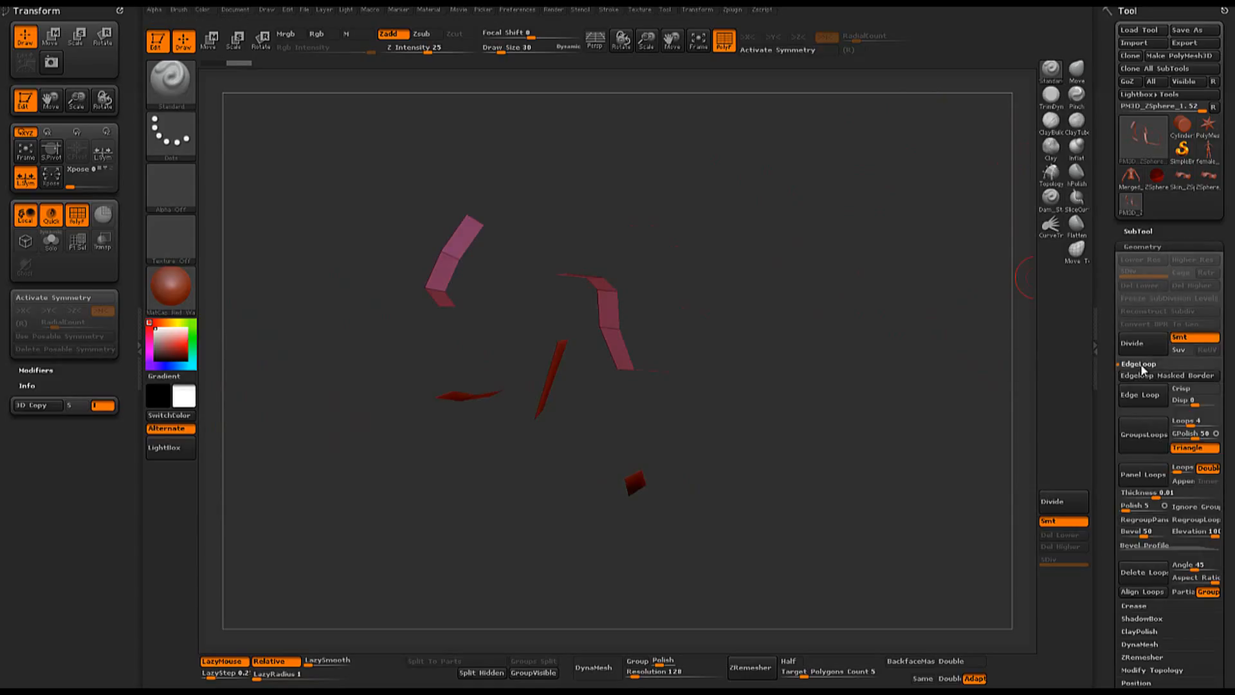
pyautogui.click(1137, 400)
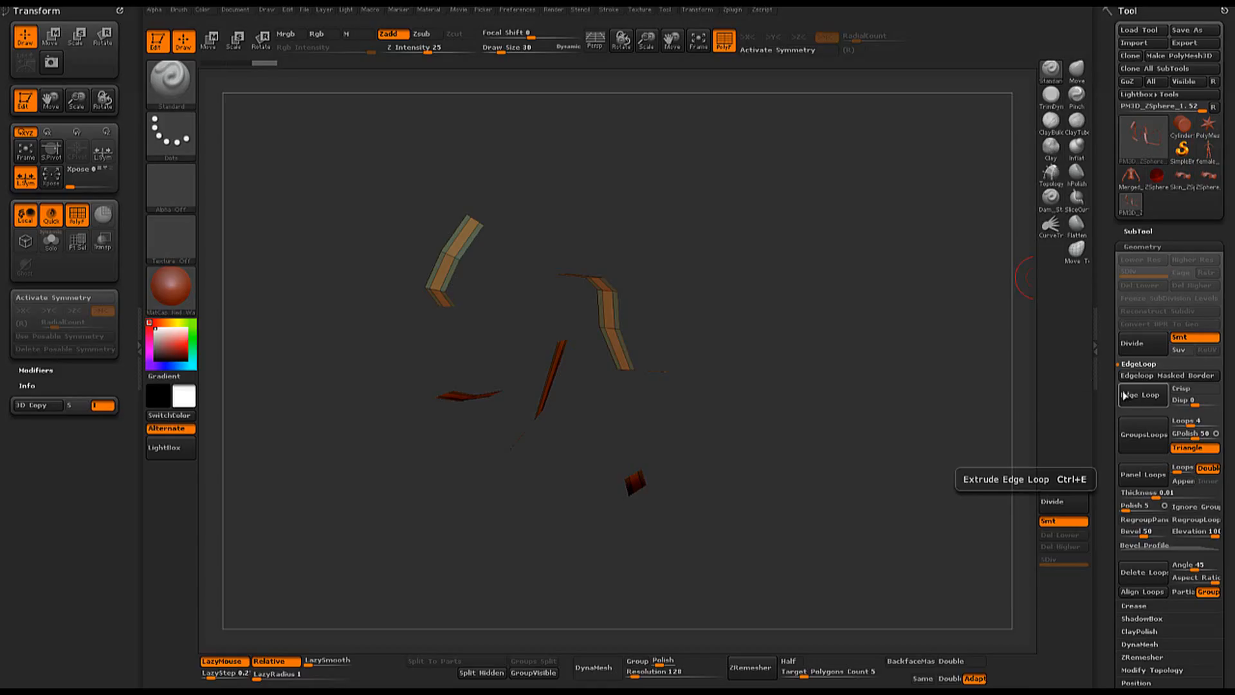
pyautogui.keyDown('ctrl'); pyautogui.keyDown('shift'); pyautogui.click(767, 269); pyautogui.keyUp('shift'); pyautogui.keyUp('ctrl')
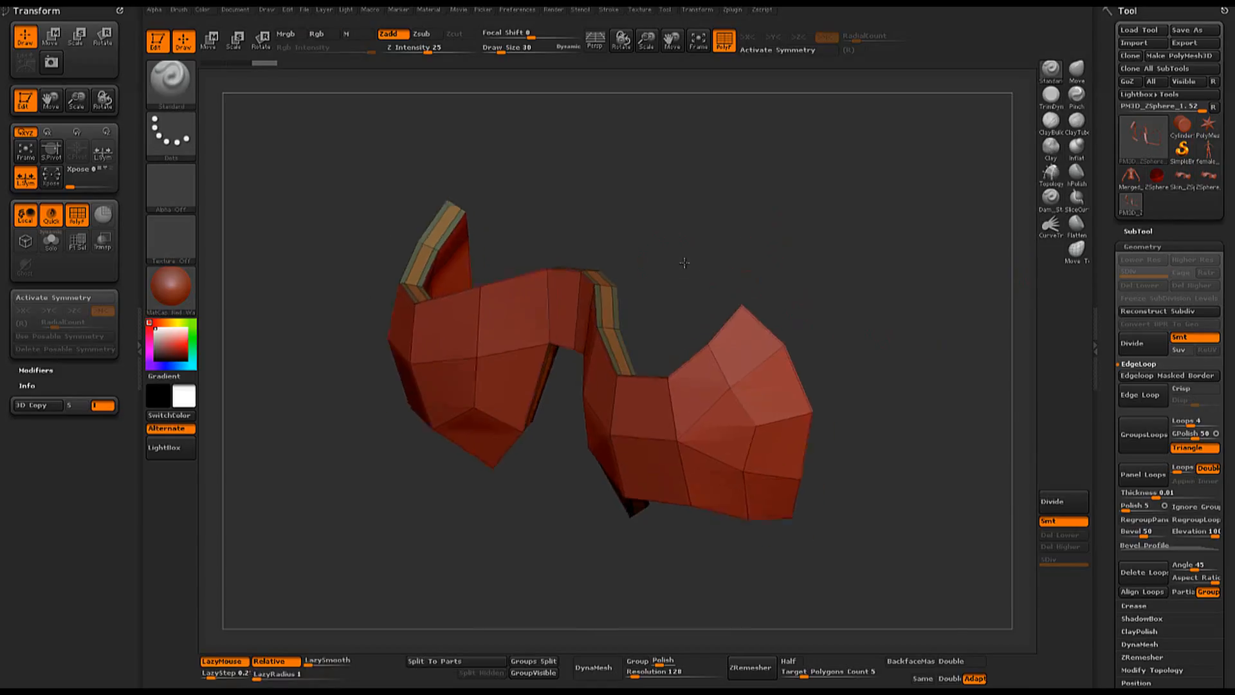
# - Isolate the rim's inner strip and add another edge loop to it, revealing the whole mesh again
pyautogui.keyDown('alt'); pyautogui.moveTo(685, 263); pyautogui.dragTo(676, 289); pyautogui.keyUp('alt')
pyautogui.keyDown('ctrl'); pyautogui.keyDown('shift'); pyautogui.click(616, 292); pyautogui.keyUp('shift'); pyautogui.keyUp('ctrl')
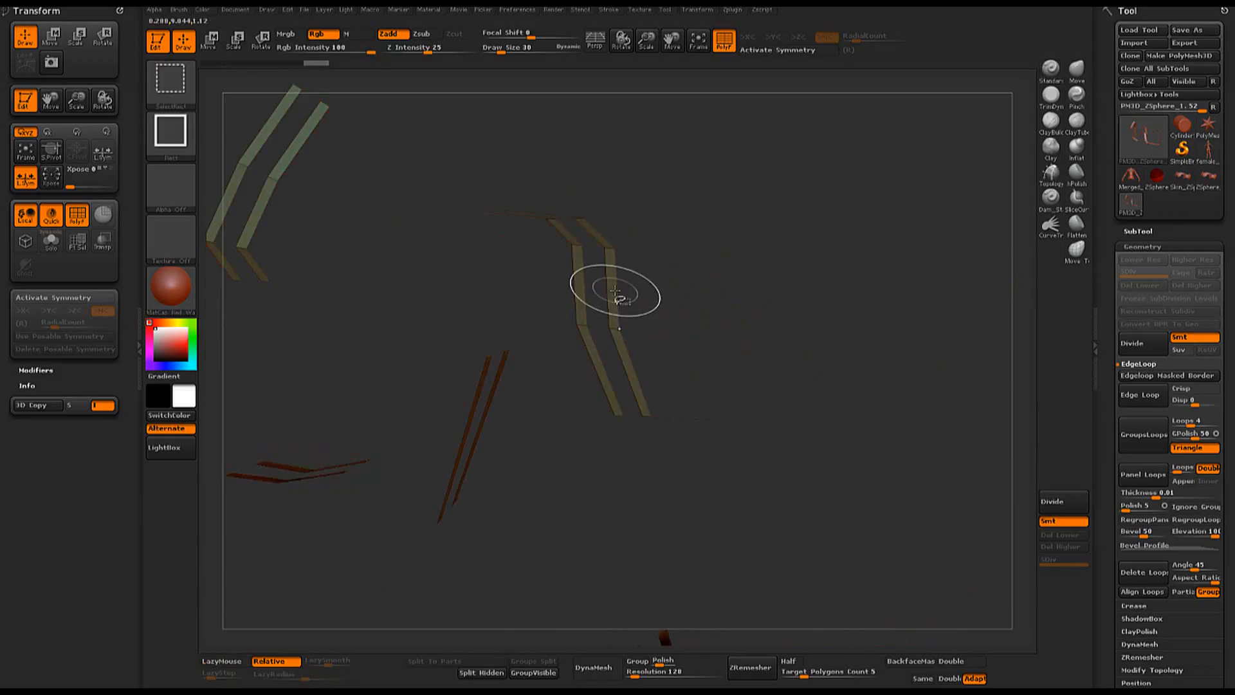
pyautogui.keyDown('ctrl'); pyautogui.keyDown('shift'); pyautogui.click(614, 291); pyautogui.keyUp('shift'); pyautogui.keyUp('ctrl')
pyautogui.keyDown('ctrl'); pyautogui.keyDown('shift'); pyautogui.click(563, 345); pyautogui.keyUp('shift'); pyautogui.keyUp('ctrl')
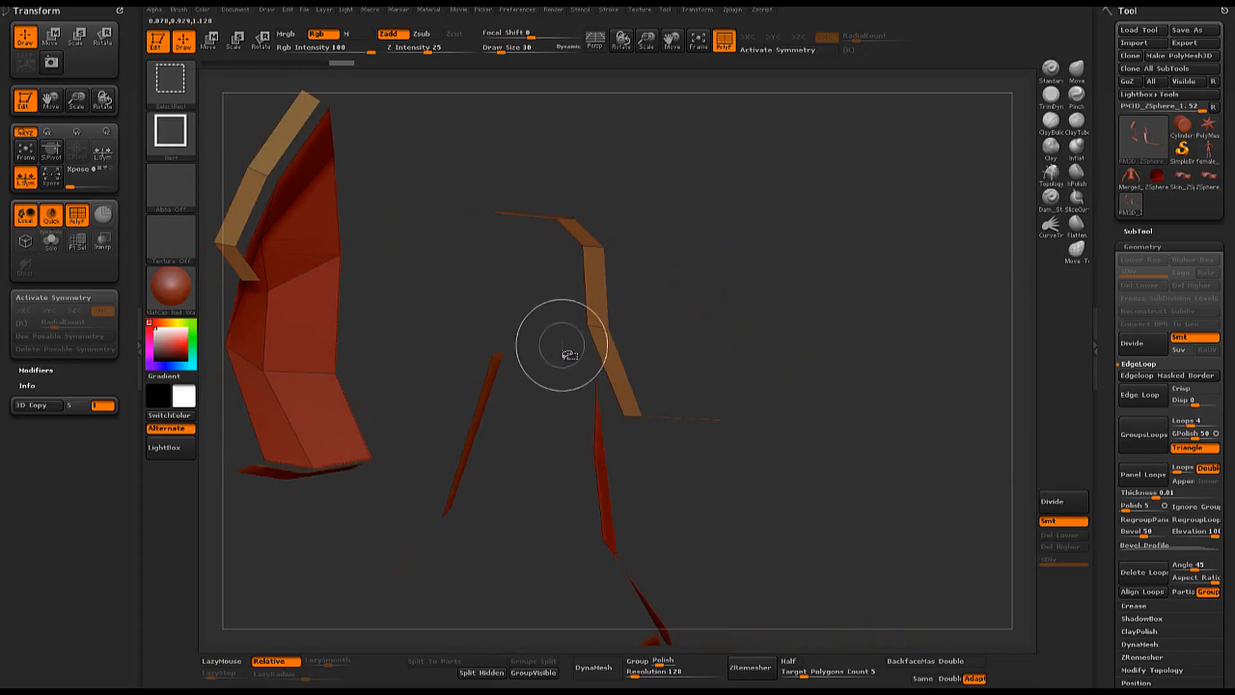
pyautogui.moveTo(842, 316); pyautogui.dragTo(798, 331)
pyautogui.keyDown('ctrl'); pyautogui.keyDown('shift'); pyautogui.click(879, 378); pyautogui.keyUp('shift'); pyautogui.keyUp('ctrl')
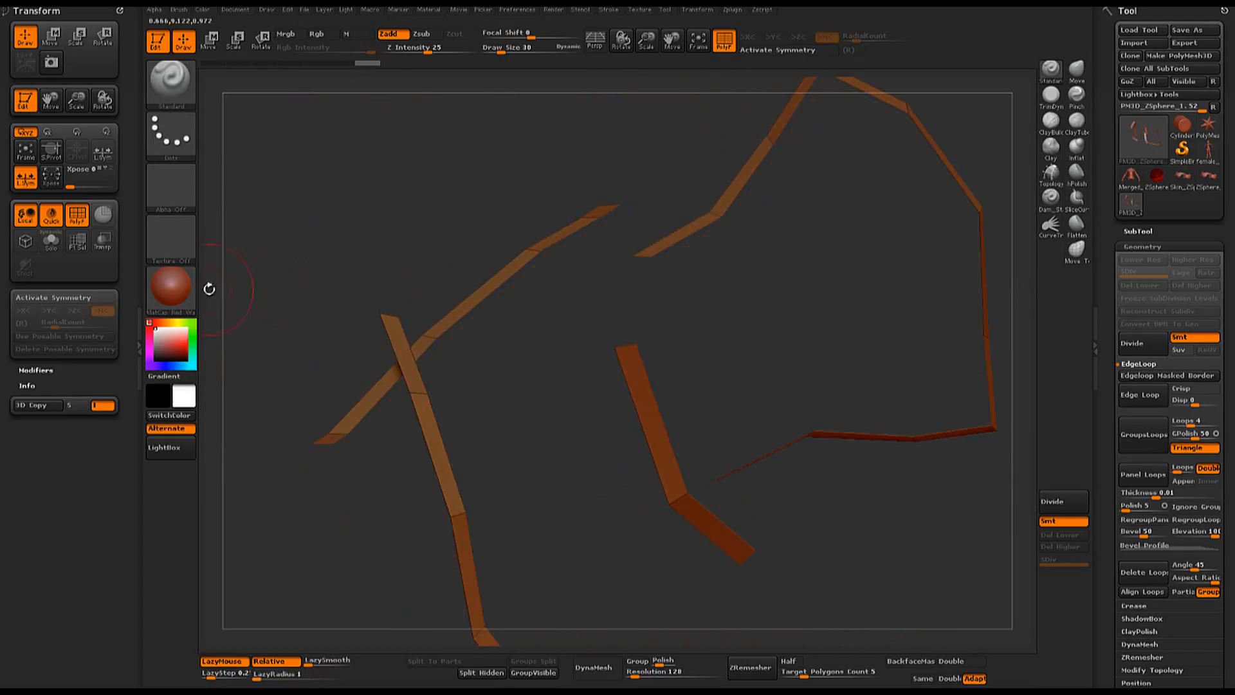
pyautogui.moveTo(210, 289); pyautogui.dragTo(328, 262)
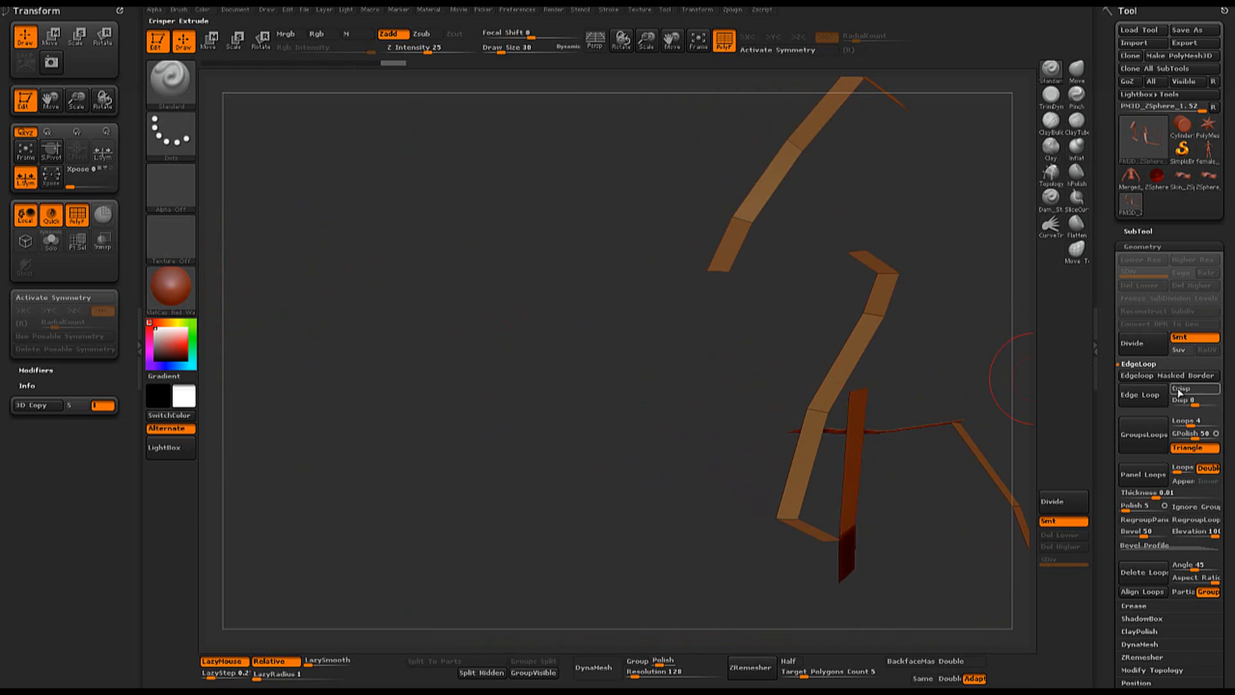
pyautogui.click(1145, 401)
pyautogui.keyDown('ctrl'); pyautogui.keyDown('shift'); pyautogui.click(518, 364); pyautogui.keyUp('shift'); pyautogui.keyUp('ctrl')
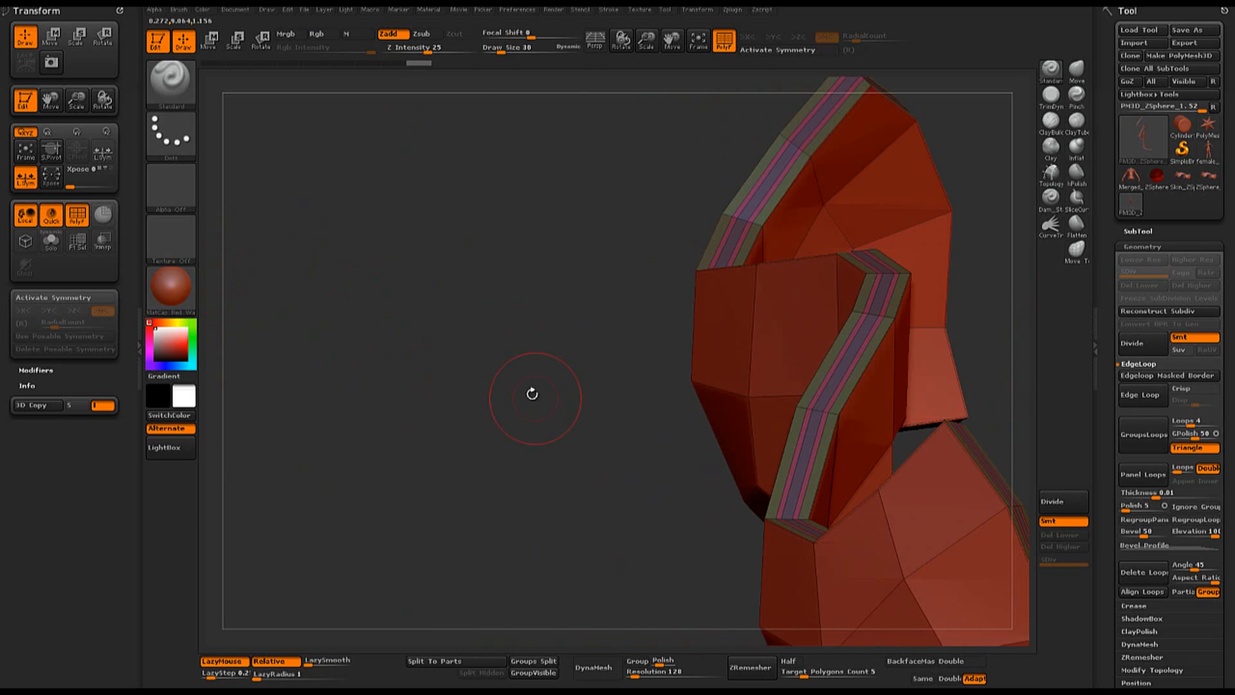
# - Isolate the narrow center strip of the rim by hiding the surrounding loop polygroups
pyautogui.moveTo(532, 392); pyautogui.dragTo(674, 310)
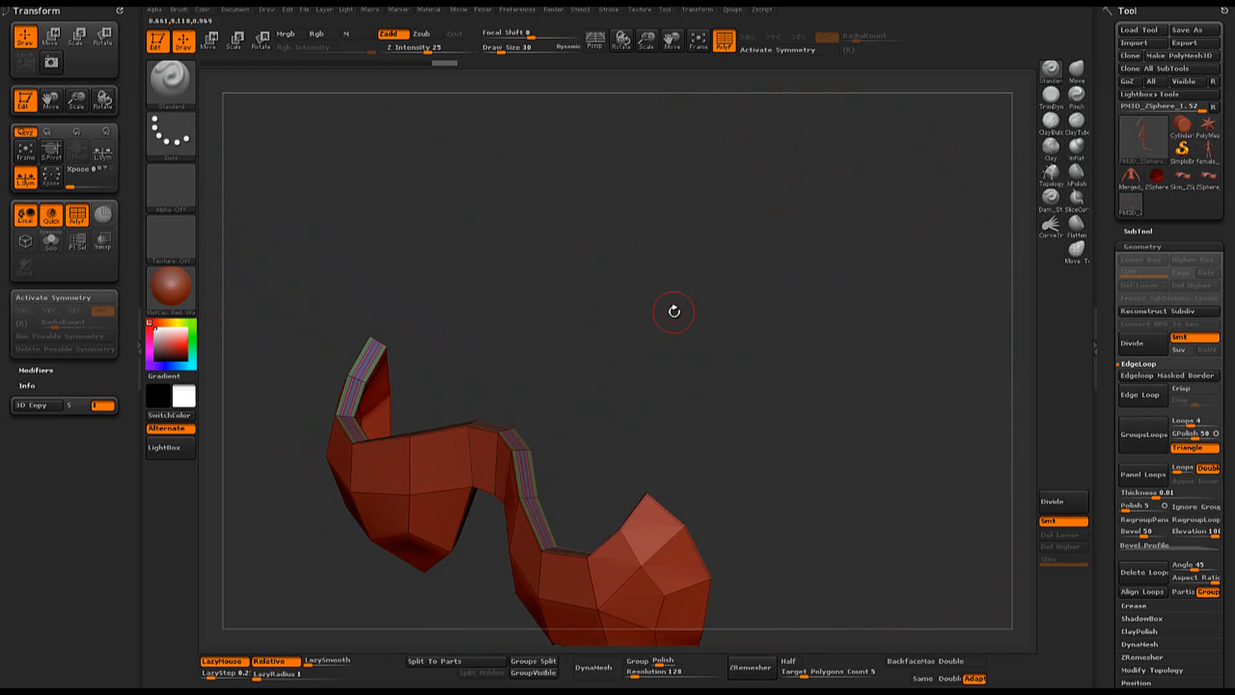
pyautogui.keyDown('alt'); pyautogui.moveTo(568, 365); pyautogui.dragTo(777, 351); pyautogui.keyUp('alt')
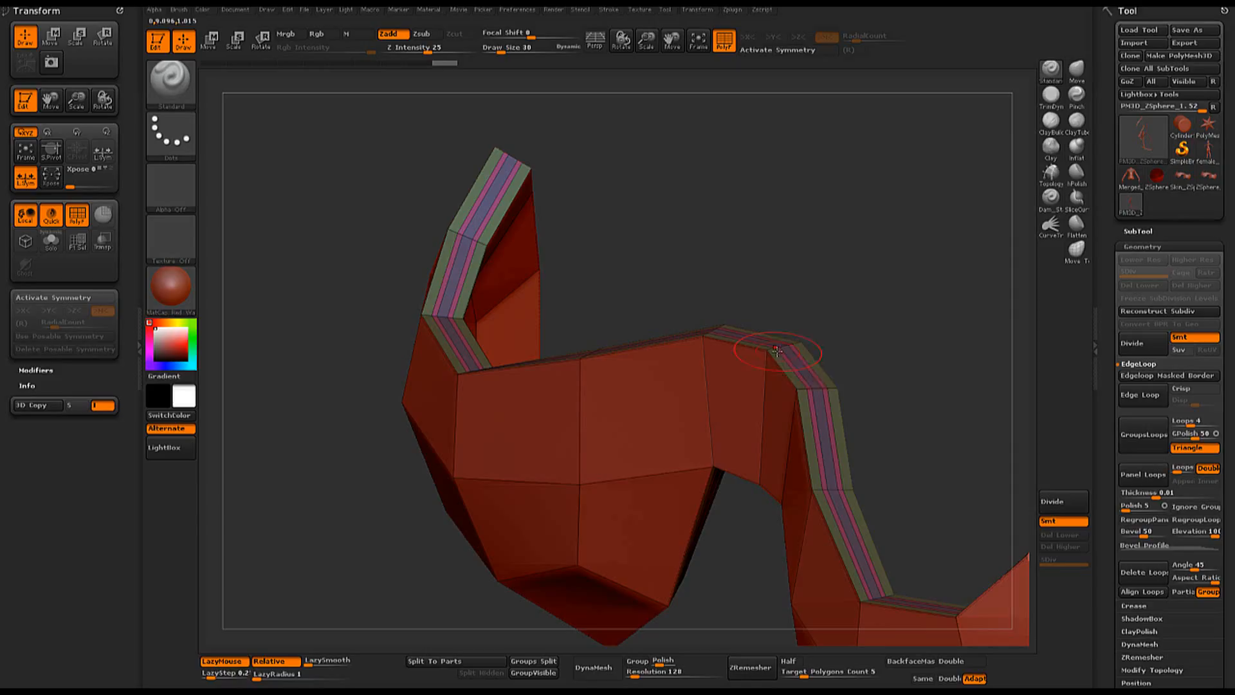
pyautogui.keyDown('ctrl'); pyautogui.keyDown('shift'); pyautogui.click(812, 387); pyautogui.keyUp('shift'); pyautogui.keyUp('ctrl')
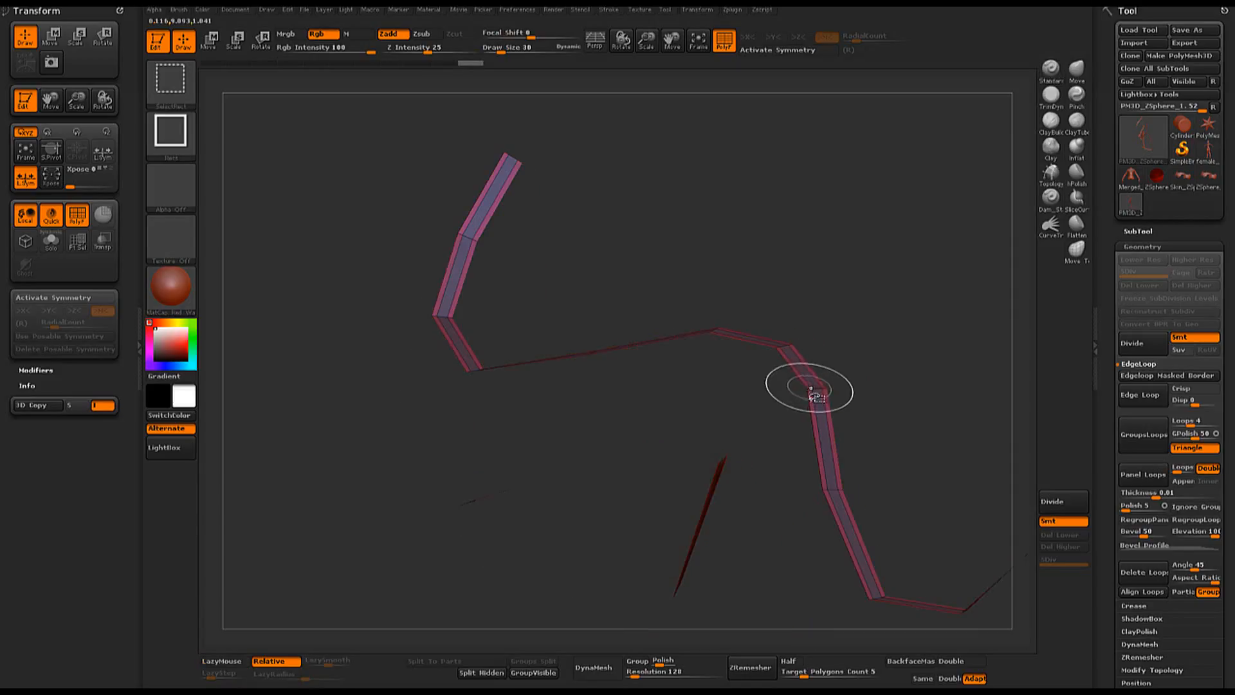
pyautogui.keyDown('ctrl'); pyautogui.keyDown('shift'); pyautogui.click(809, 388); pyautogui.keyUp('shift'); pyautogui.keyUp('ctrl')
pyautogui.moveTo(906, 303)
pyautogui.mouseDown()
pyautogui.moveTo(873, 302)
pyautogui.moveTo(908, 302)
pyautogui.mouseUp()
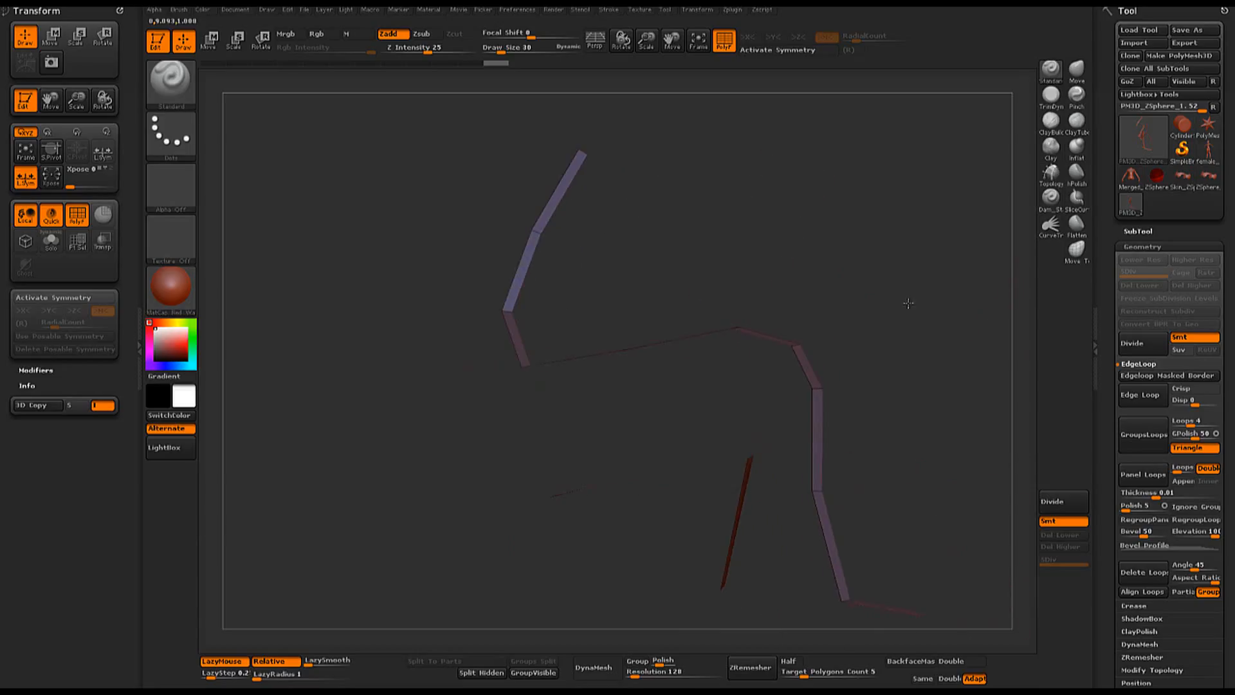
# - Try inflating the isolated center strip in repeated small increments with the Inflate deformation
pyautogui.click(1156, 248)
pyautogui.click(1149, 339)
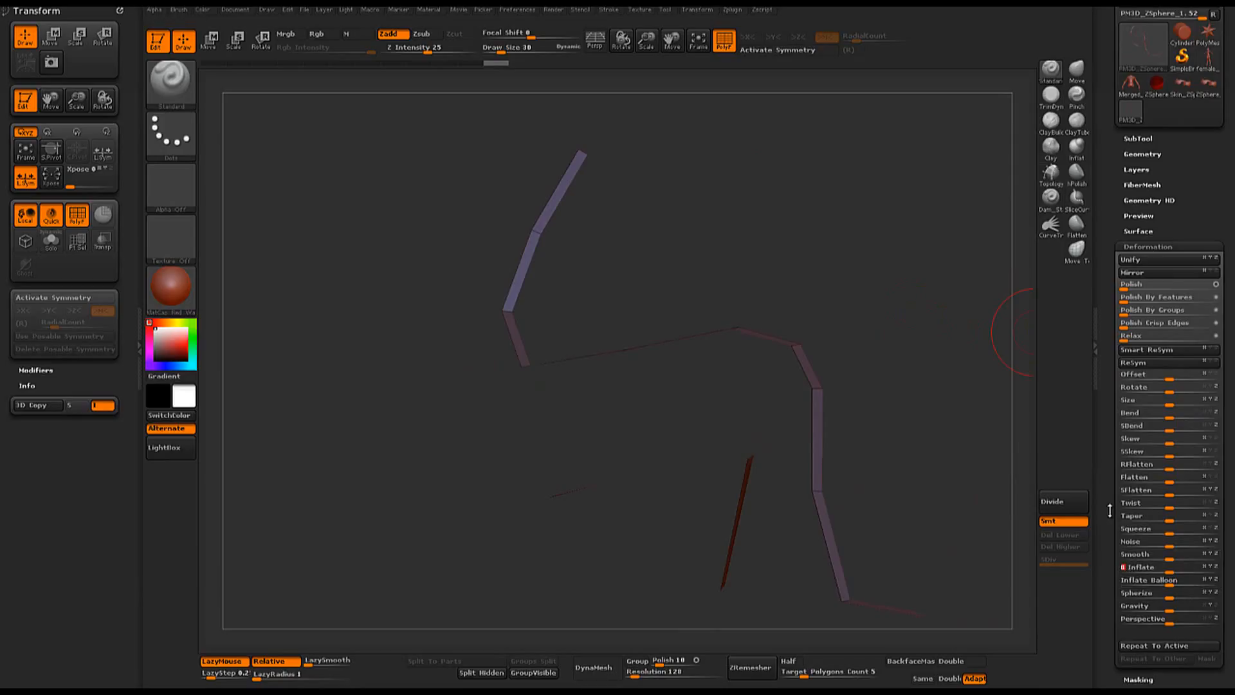
pyautogui.press('Return')
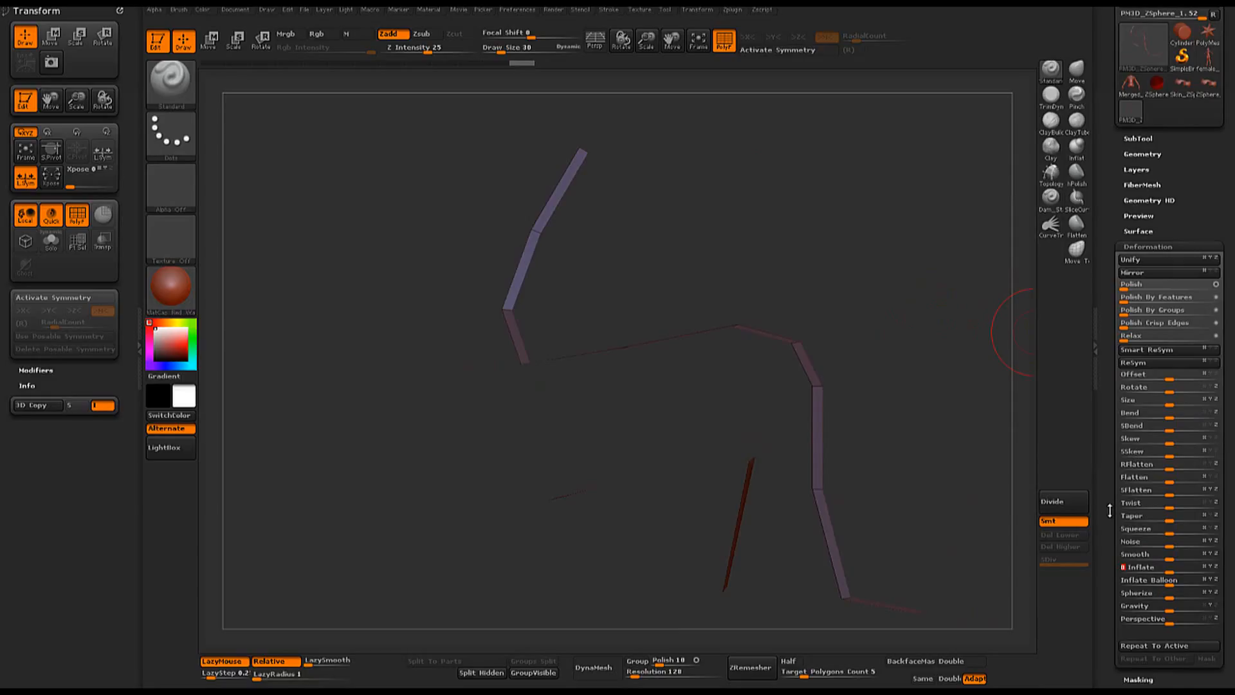
pyautogui.press('Return')
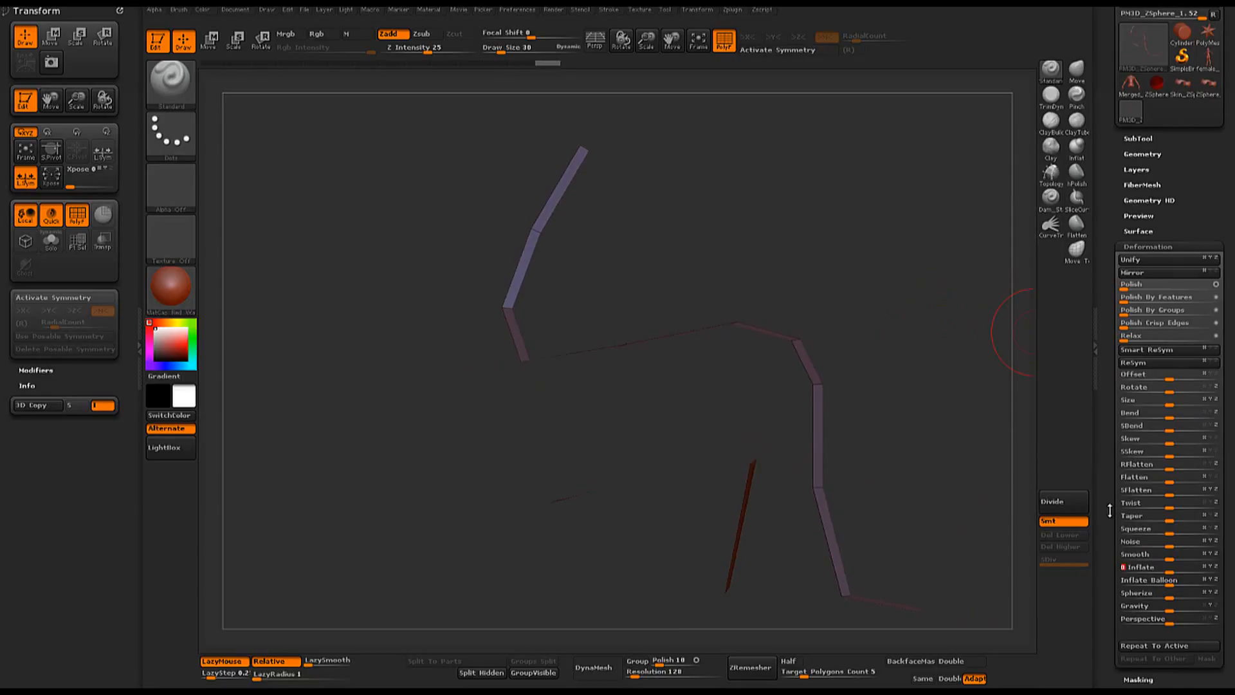
pyautogui.write('3')
pyautogui.press('Return')
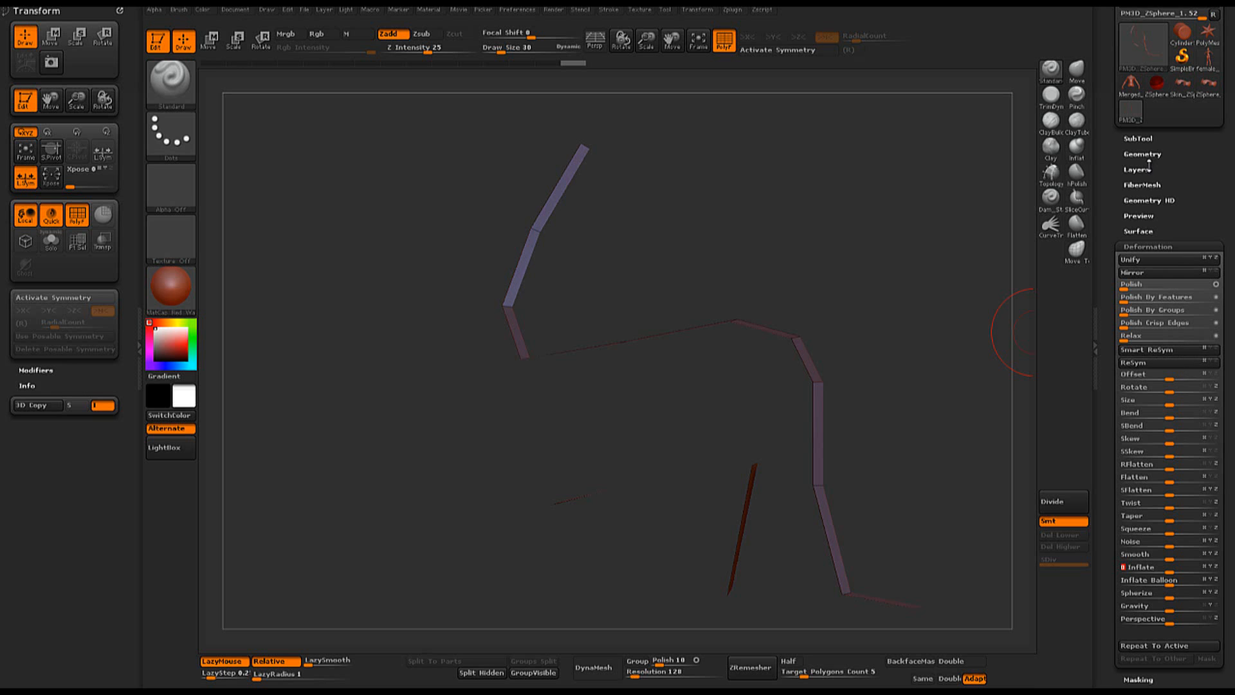
# - Inspect the inflated strip on the full mesh and undo the repeated Inflate deformations
pyautogui.keyDown('ctrl'); pyautogui.keyDown('shift'); pyautogui.click(341, 320); pyautogui.keyUp('shift'); pyautogui.keyUp('ctrl')
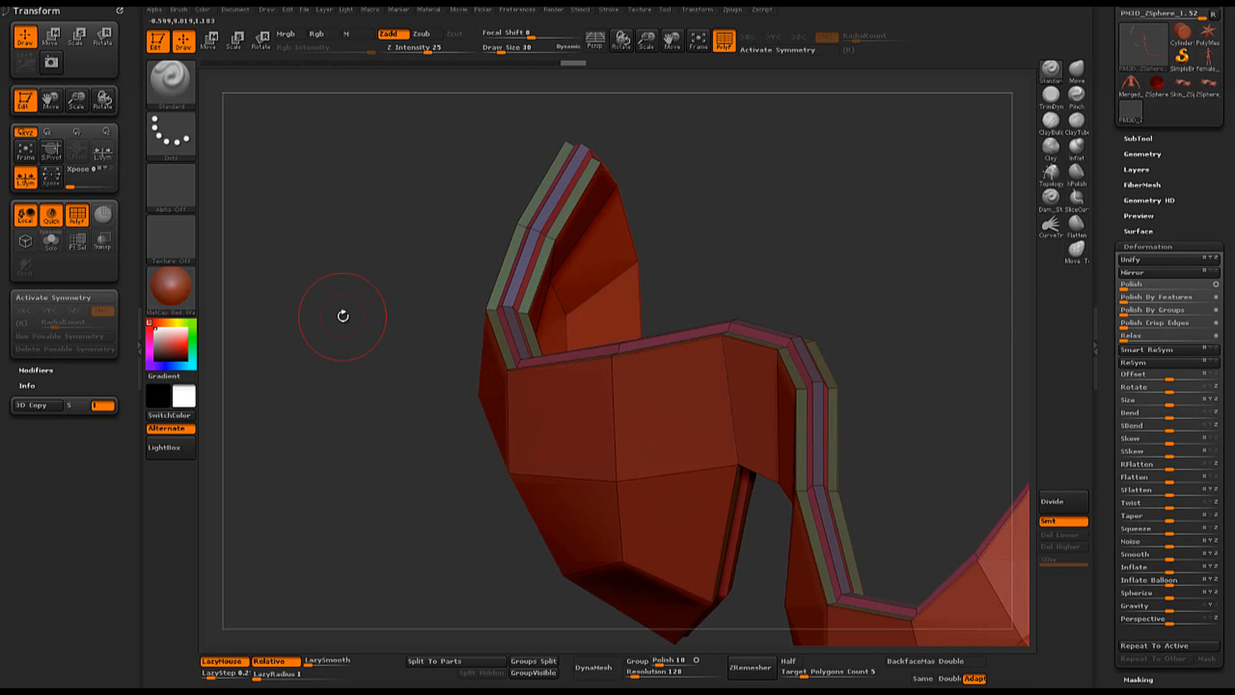
pyautogui.moveTo(915, 242); pyautogui.dragTo(922, 213)
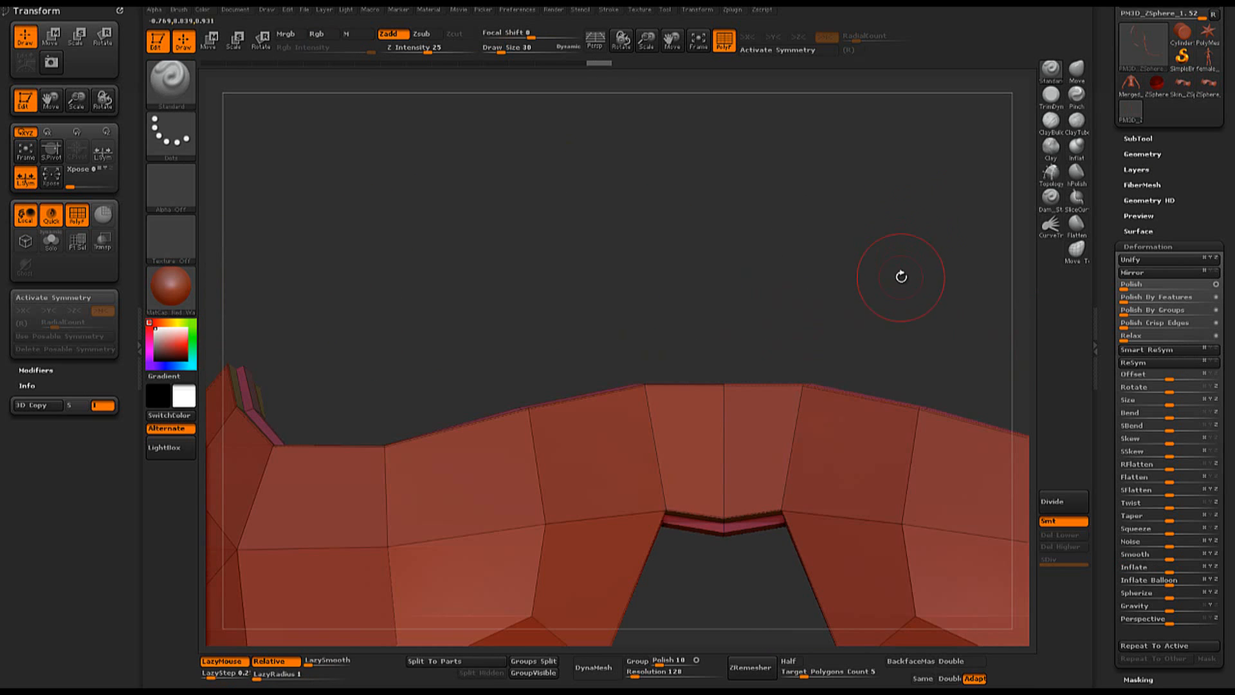
pyautogui.moveTo(901, 276)
pyautogui.mouseDown()
pyautogui.moveTo(808, 245)
pyautogui.moveTo(834, 292)
pyautogui.mouseUp()
pyautogui.hotkey('ctrl', 'z')
pyautogui.hotkey('ctrl', 'z')
pyautogui.hotkey('ctrl', 'z')
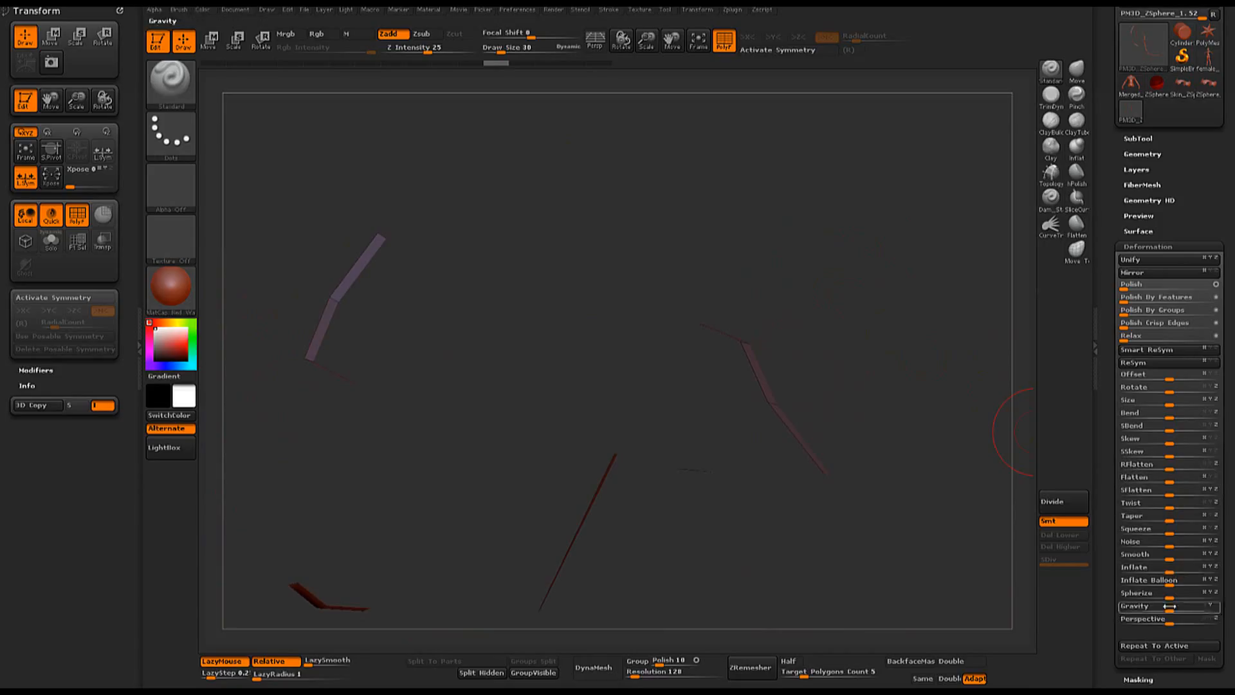
# - Try inflating the isolated center strip by 5 and inspect it on the full mesh
pyautogui.click(1168, 567)
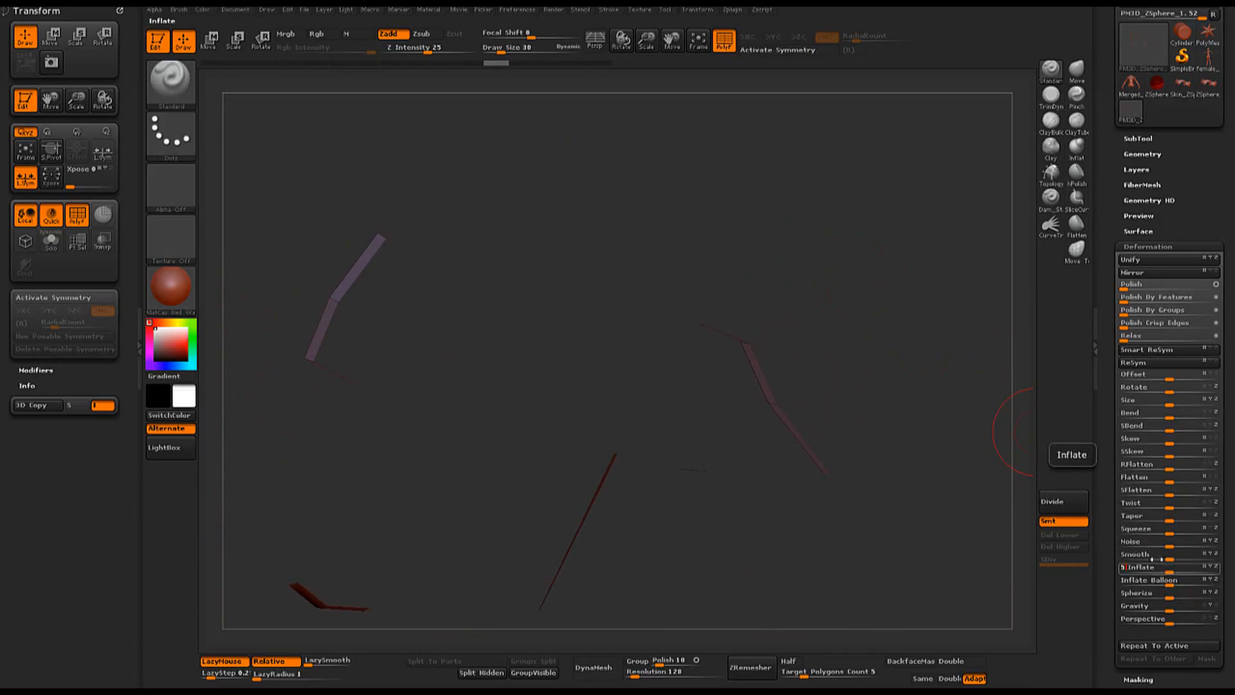
pyautogui.press('Return')
pyautogui.keyDown('ctrl'); pyautogui.keyDown('shift'); pyautogui.click(883, 290); pyautogui.keyUp('shift'); pyautogui.keyUp('ctrl')
pyautogui.keyDown('alt'); pyautogui.moveTo(855, 290); pyautogui.dragTo(828, 325); pyautogui.keyUp('alt')
pyautogui.keyDown('ctrl'); pyautogui.keyDown('shift'); pyautogui.click(925, 345); pyautogui.keyUp('shift'); pyautogui.keyUp('ctrl')
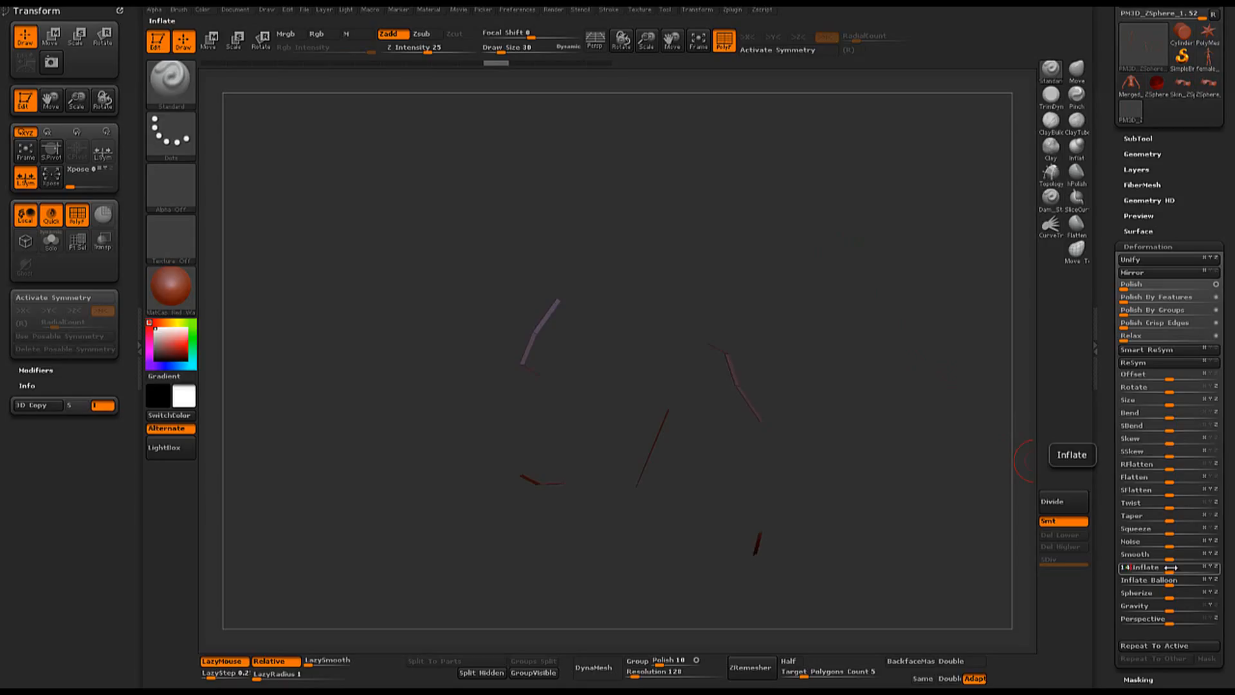
# - Apply a revised inflation to the center strip and subdivide the full chest piece once with the polyframe hidden
pyautogui.keyDown('ctrl'); pyautogui.keyDown('shift'); pyautogui.click(804, 244); pyautogui.keyUp('shift'); pyautogui.keyUp('ctrl')
pyautogui.keyDown('shift'); pyautogui.moveTo(821, 249); pyautogui.dragTo(823, 317); pyautogui.keyUp('shift')
pyautogui.moveTo(883, 281); pyautogui.dragTo(1012, 416)
pyautogui.hotkey('shift', 'f')
pyautogui.click(1061, 502)
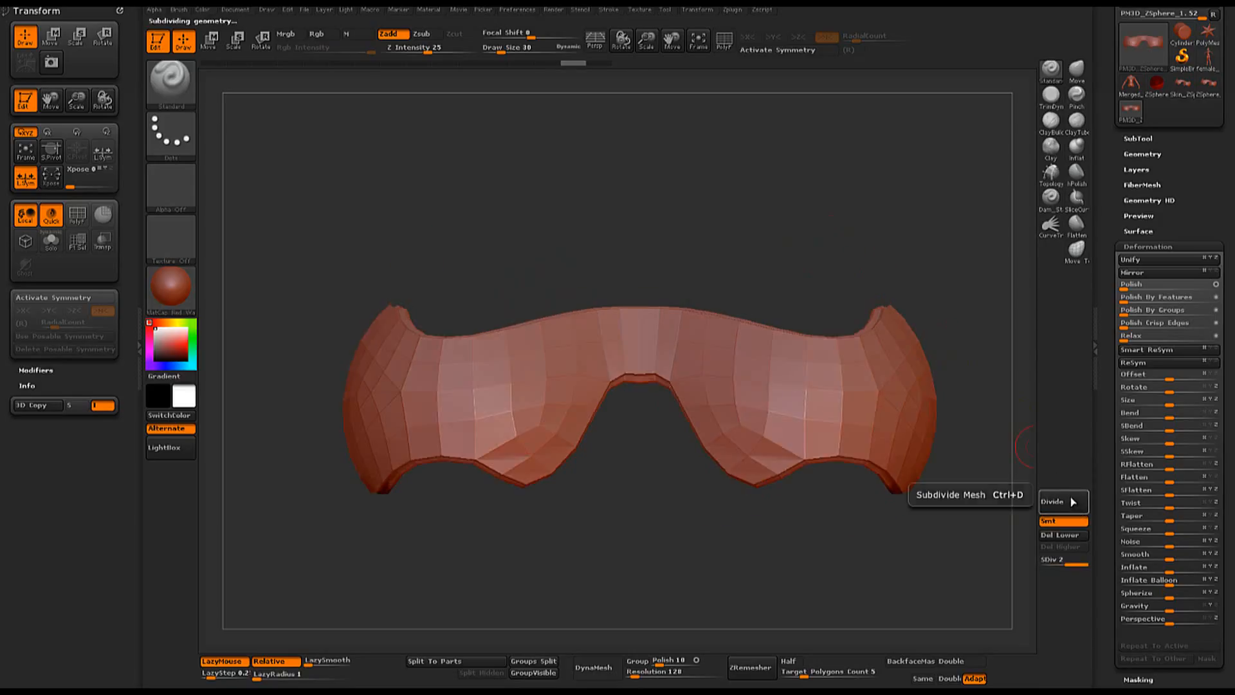
# - Subdivide the chest piece up to level 6 and inspect its smoothed rim from several angles
pyautogui.click(1062, 502)
pyautogui.click(1061, 502)
pyautogui.click(1061, 501)
pyautogui.click(1073, 502)
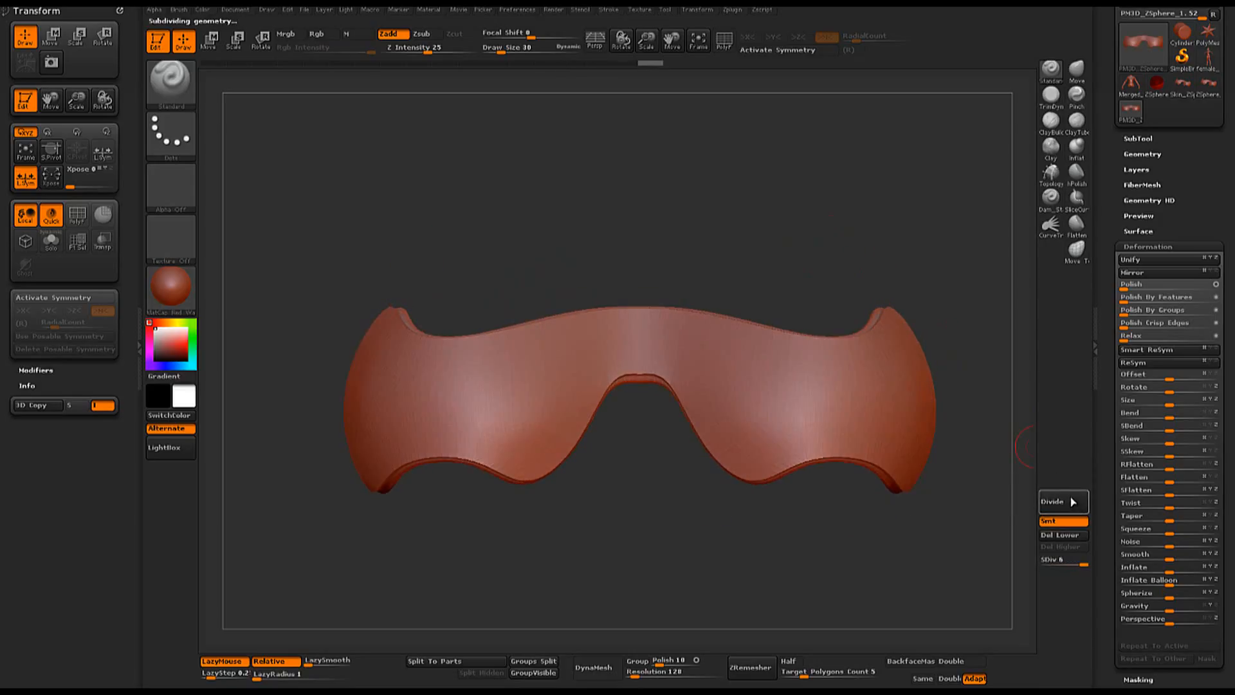
pyautogui.keyDown('alt'); pyautogui.moveTo(952, 521); pyautogui.dragTo(826, 491); pyautogui.keyUp('alt')
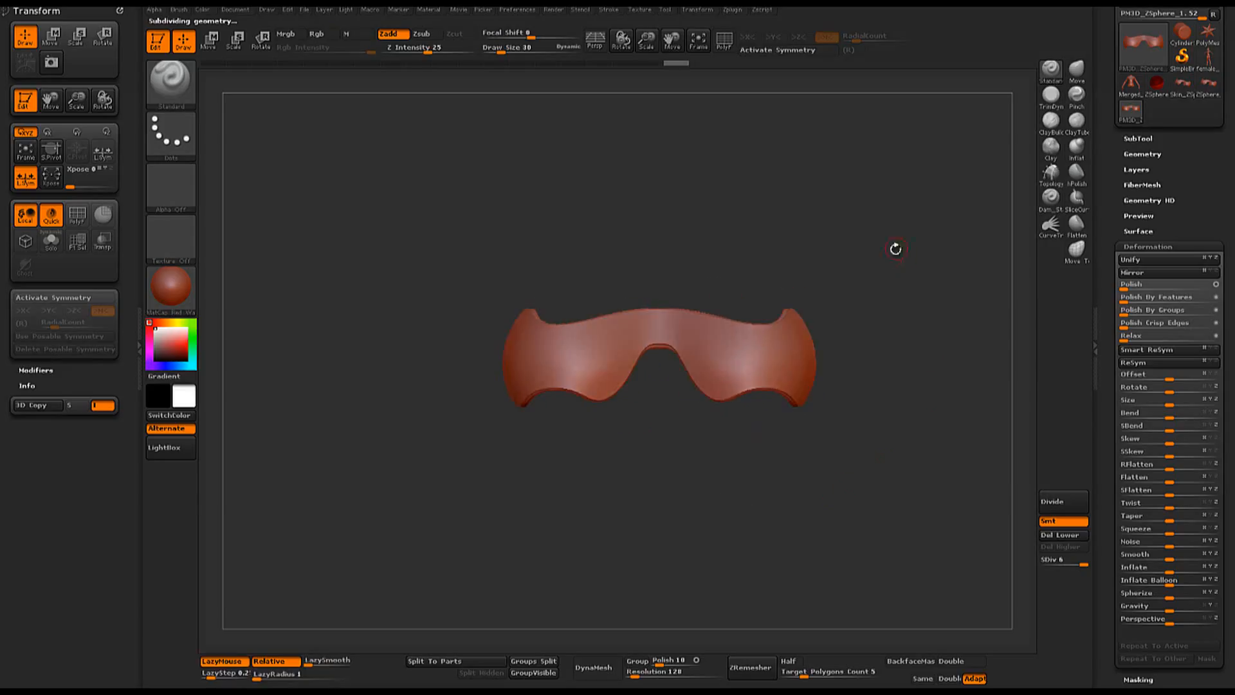
pyautogui.moveTo(894, 248); pyautogui.dragTo(1002, 405)
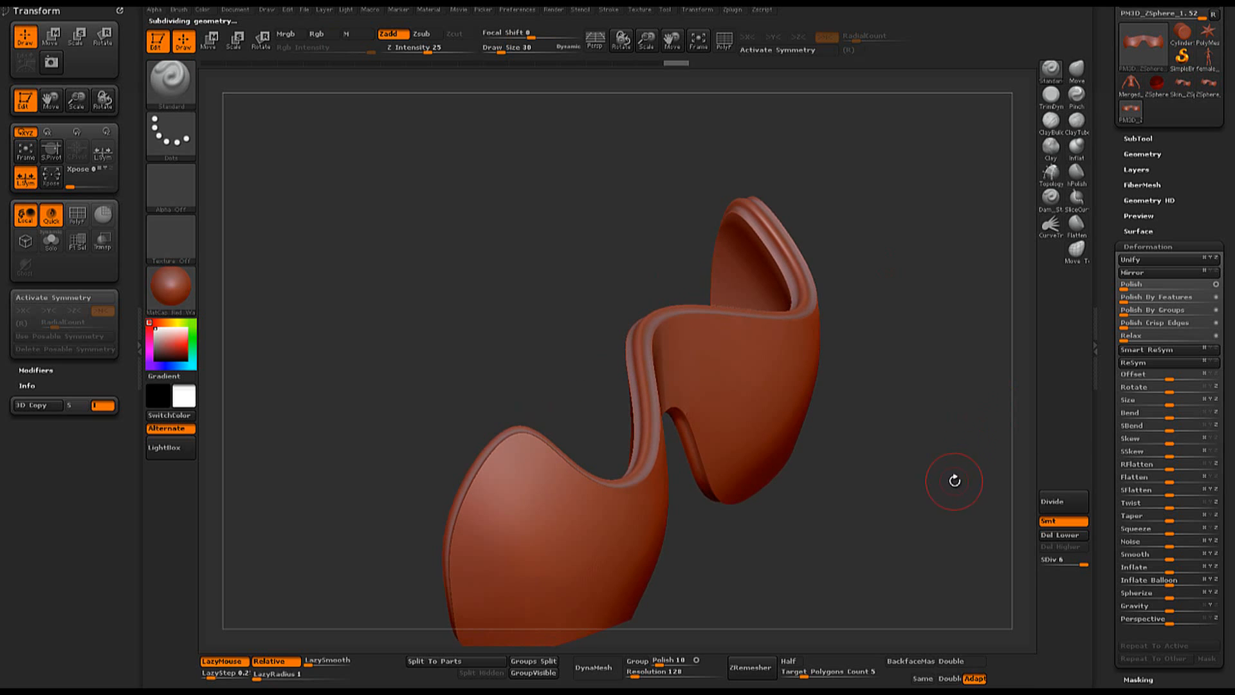
pyautogui.keyDown('alt'); pyautogui.moveTo(924, 471); pyautogui.dragTo(716, 210); pyautogui.keyUp('alt')
pyautogui.moveTo(862, 220); pyautogui.dragTo(971, 238)
# - Append the Merged_Angel body mesh as a subtool and check the chest piece's fit on it
pyautogui.click(1131, 138)
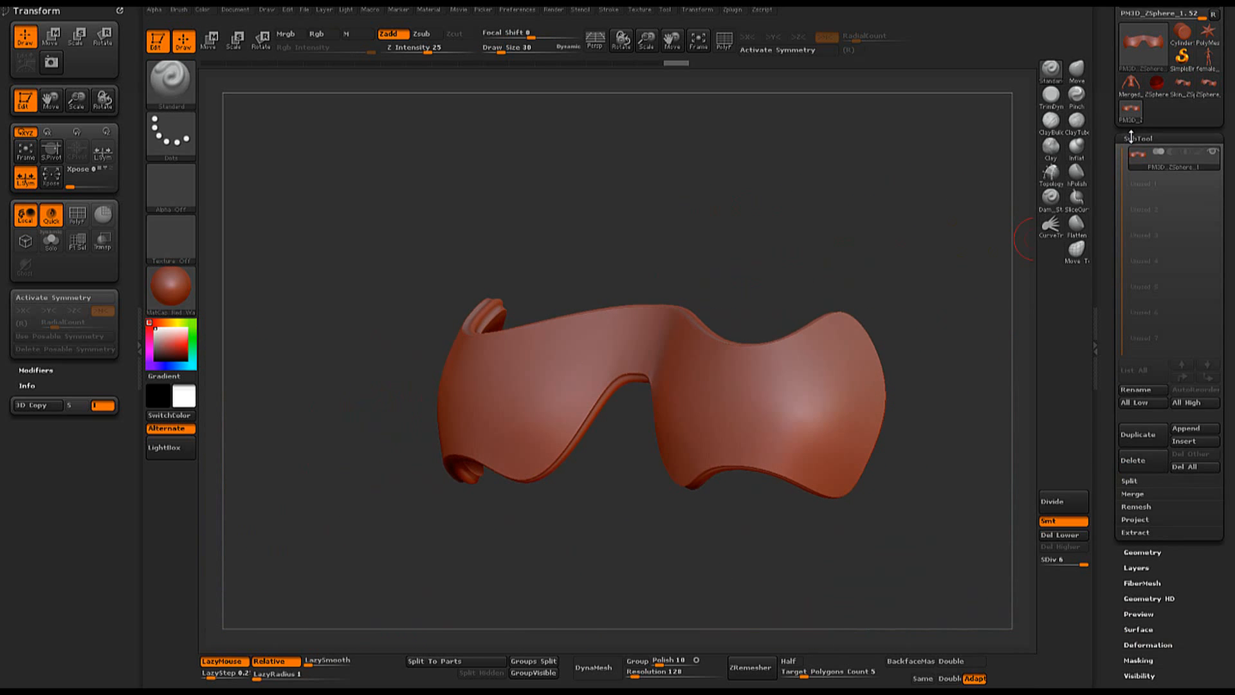
pyautogui.click(1189, 427)
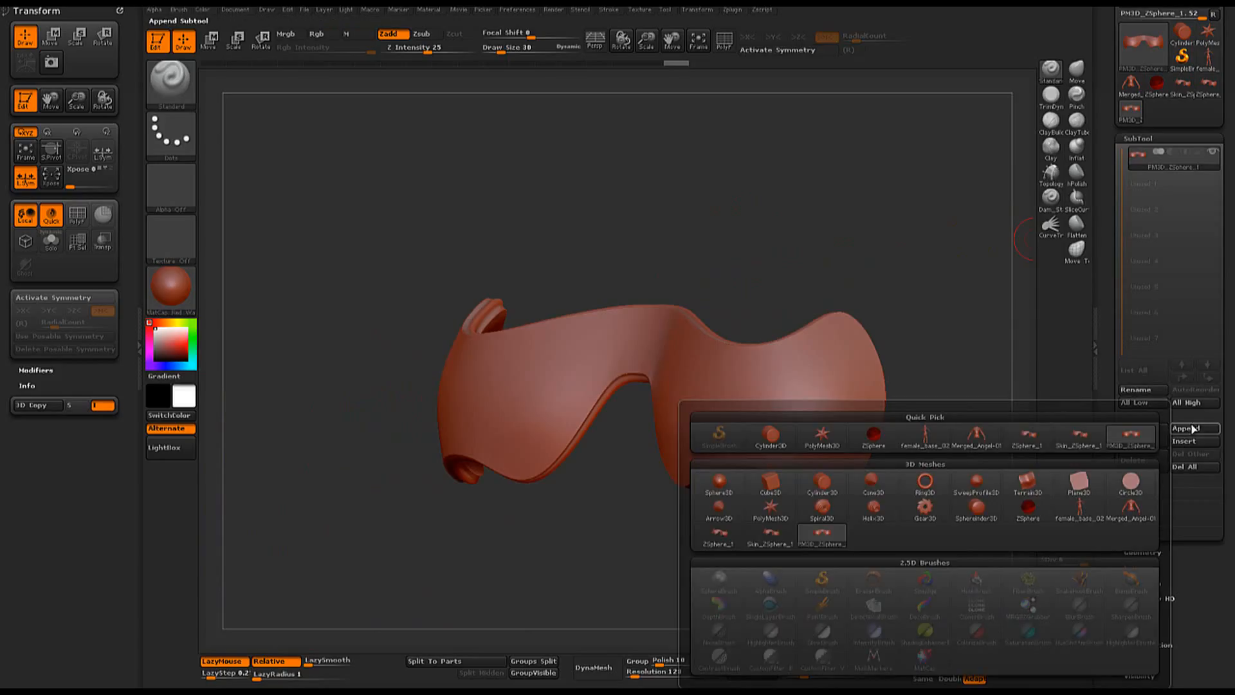
pyautogui.click(976, 438)
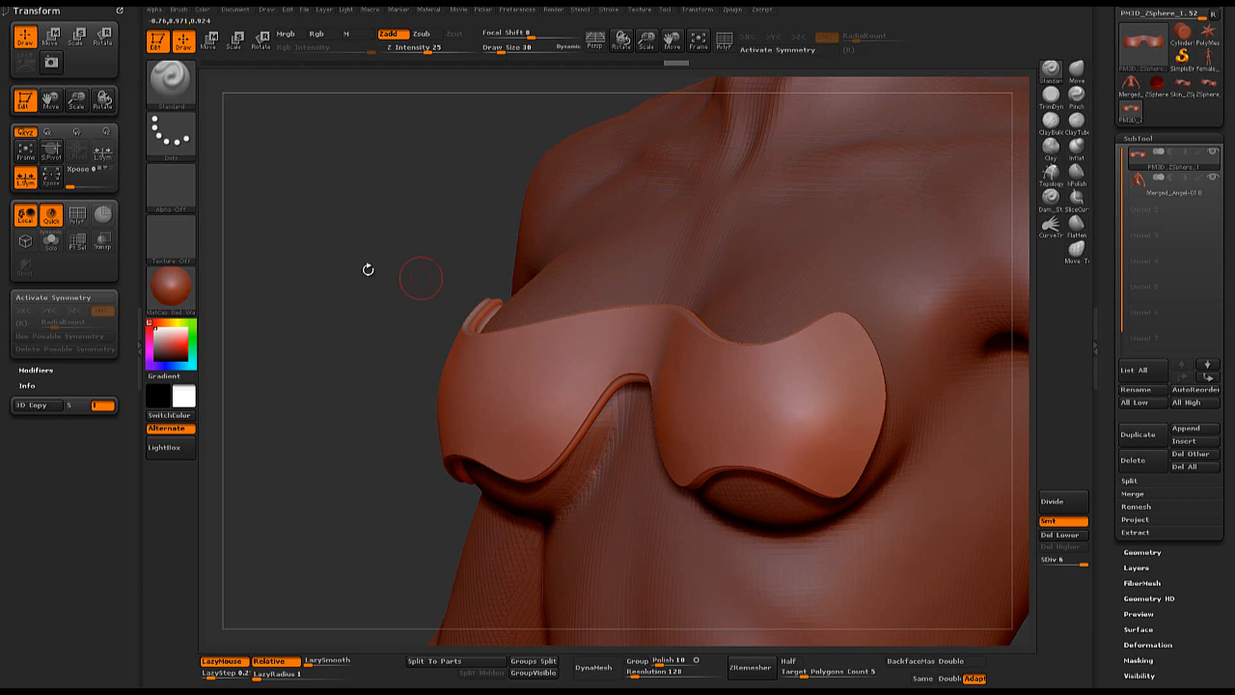
pyautogui.keyDown('alt'); pyautogui.moveTo(344, 224); pyautogui.dragTo(471, 286); pyautogui.keyUp('alt')
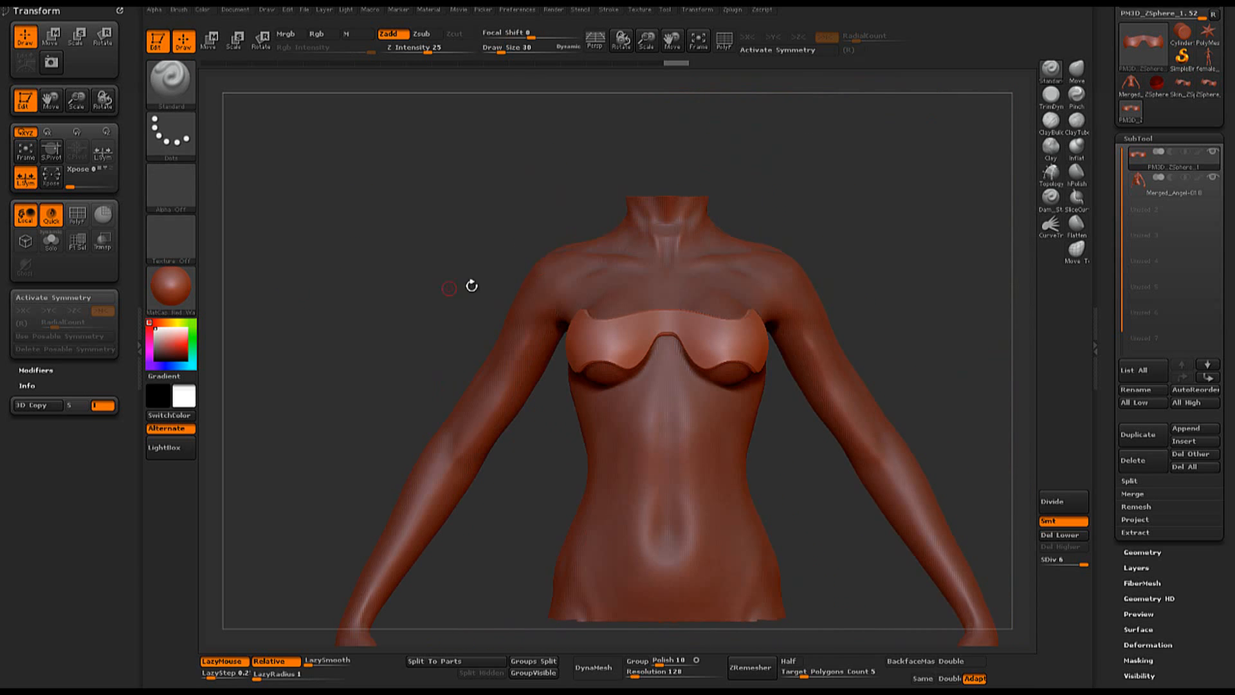
# - Try pulling the chest piece's upper center edge slightly down with the Move brush, using X symmetry
pyautogui.keyDown('alt'); pyautogui.moveTo(932, 259); pyautogui.dragTo(843, 322); pyautogui.keyUp('alt')
pyautogui.moveTo(781, 289); pyautogui.dragTo(841, 313)
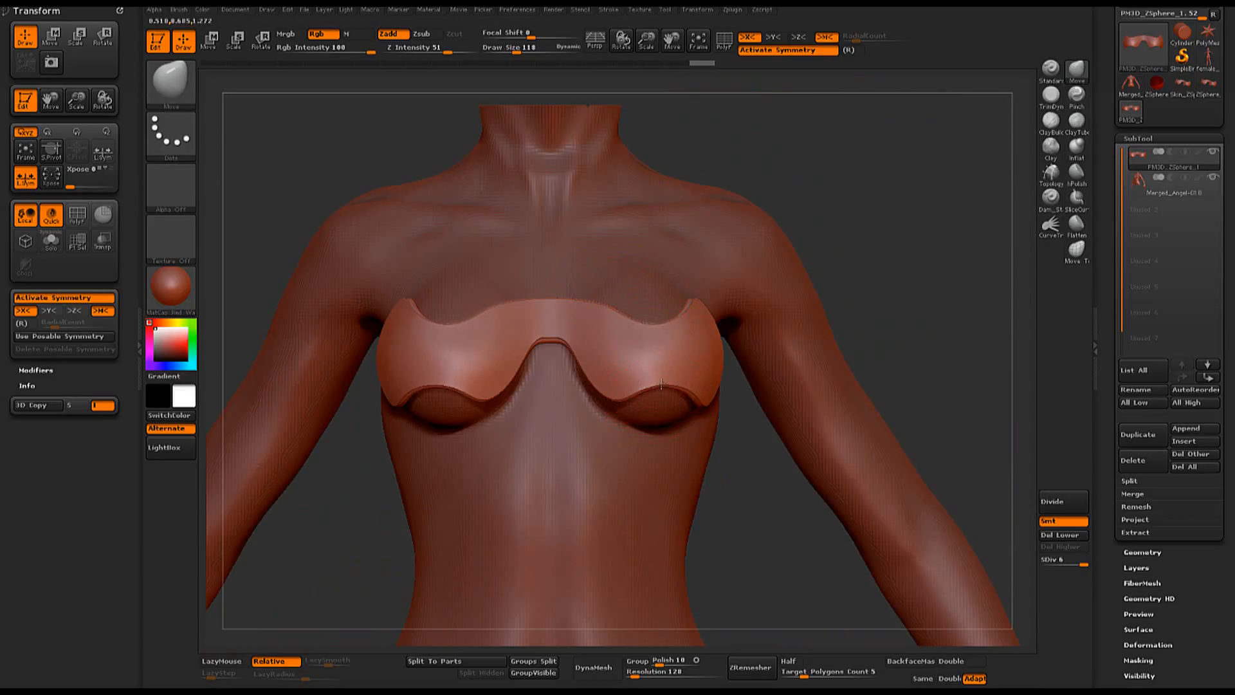
pyautogui.moveTo(905, 272); pyautogui.dragTo(901, 273)
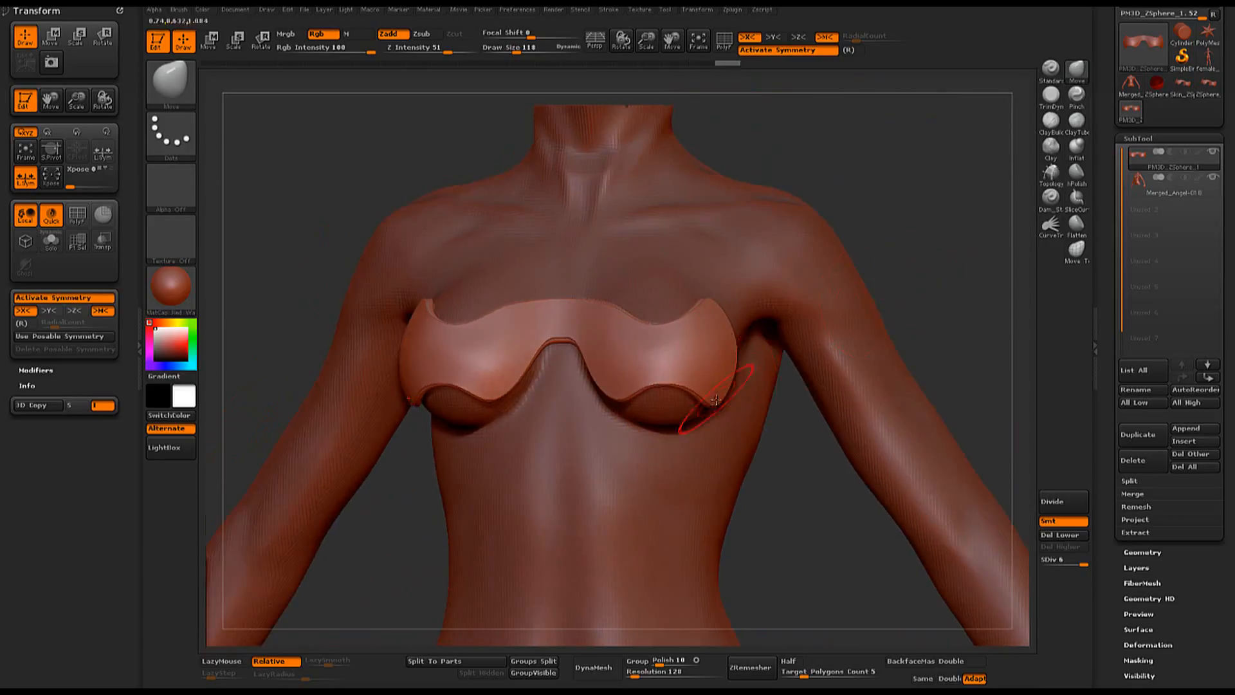
pyautogui.keyDown('shift'); pyautogui.moveTo(965, 204); pyautogui.dragTo(962, 199); pyautogui.keyUp('shift')
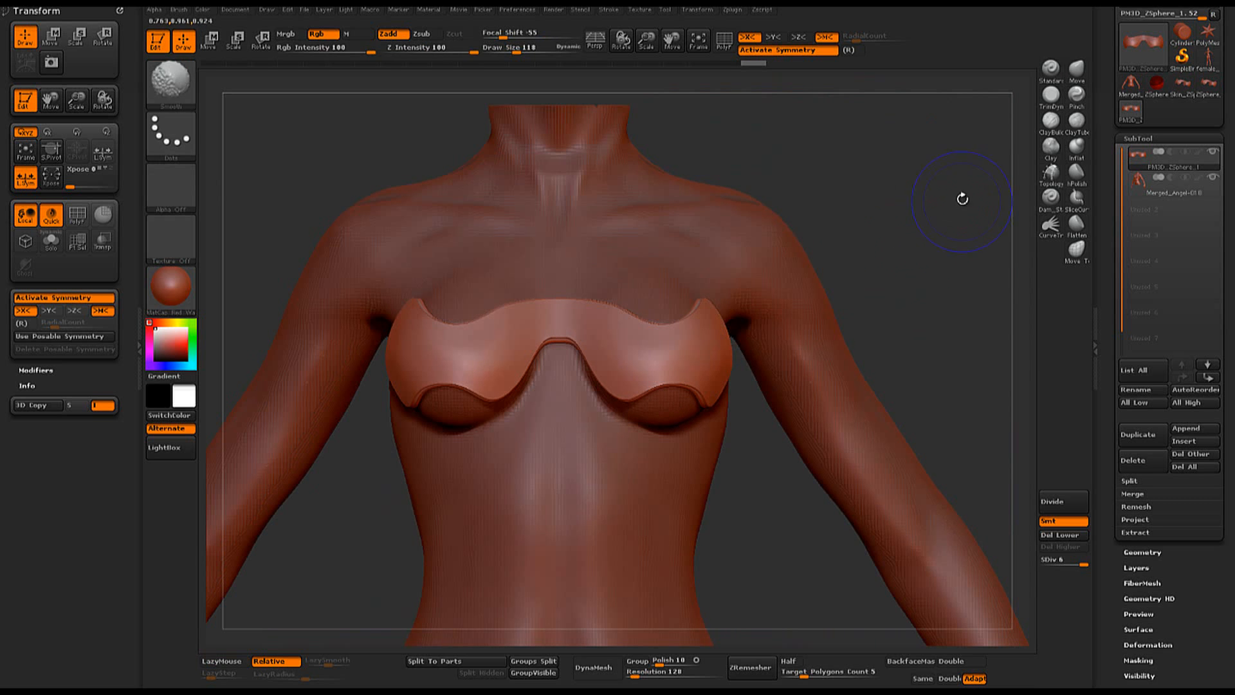
pyautogui.moveTo(558, 303); pyautogui.dragTo(559, 313)
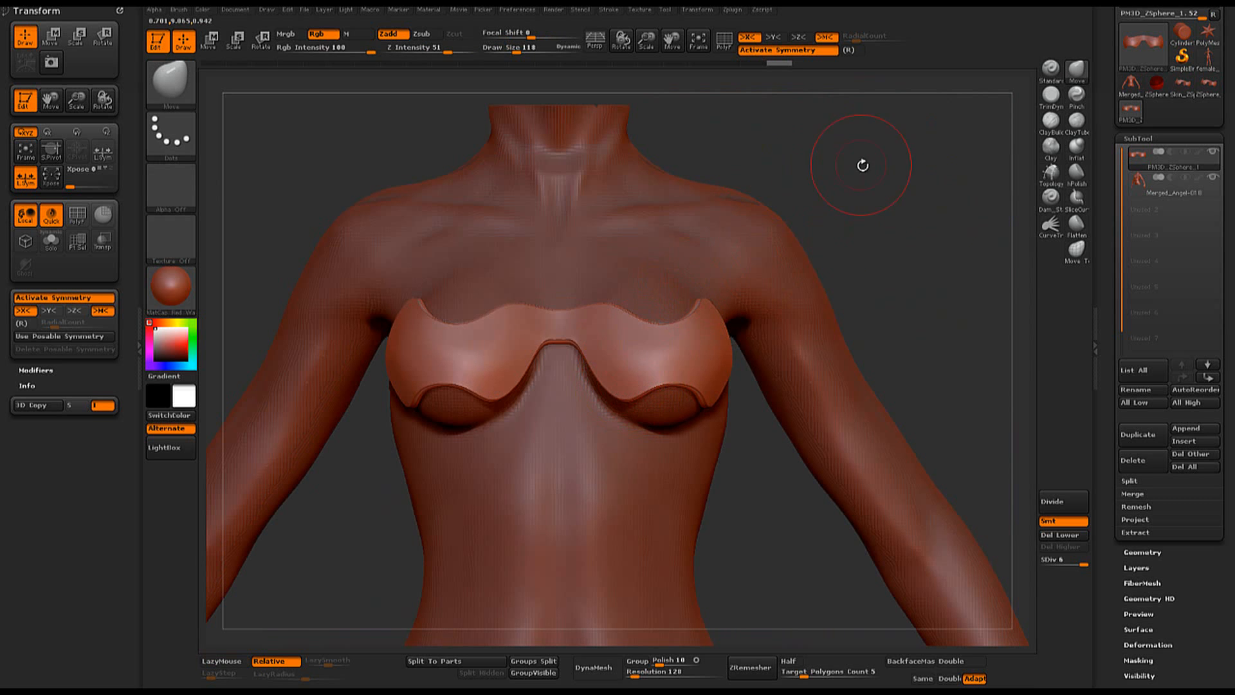
pyautogui.moveTo(861, 165)
pyautogui.mouseDown()
pyautogui.moveTo(798, 167)
pyautogui.moveTo(841, 168)
pyautogui.mouseUp()
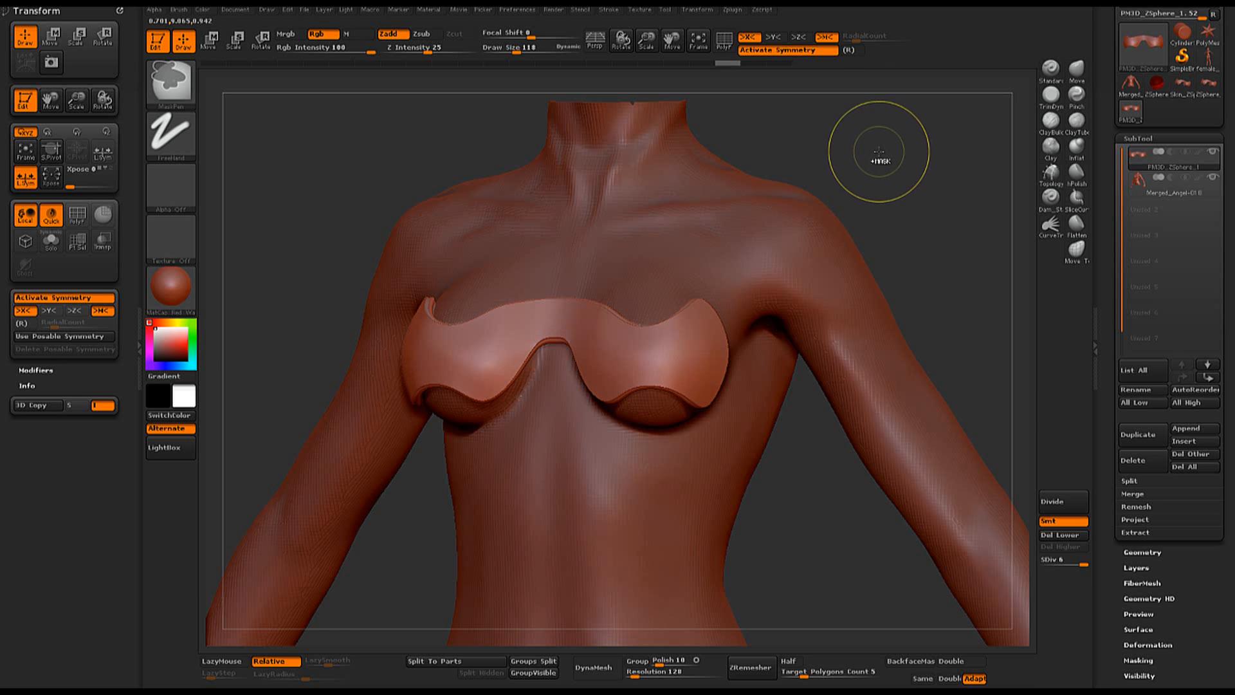
# - Undo the Move brush edit and the subdivisions back to the chest piece's base mesh
pyautogui.hotkey('shift', 'd')
pyautogui.hotkey('shift', 'd')
pyautogui.hotkey('shift', 'd')
pyautogui.hotkey('shift', 'd')
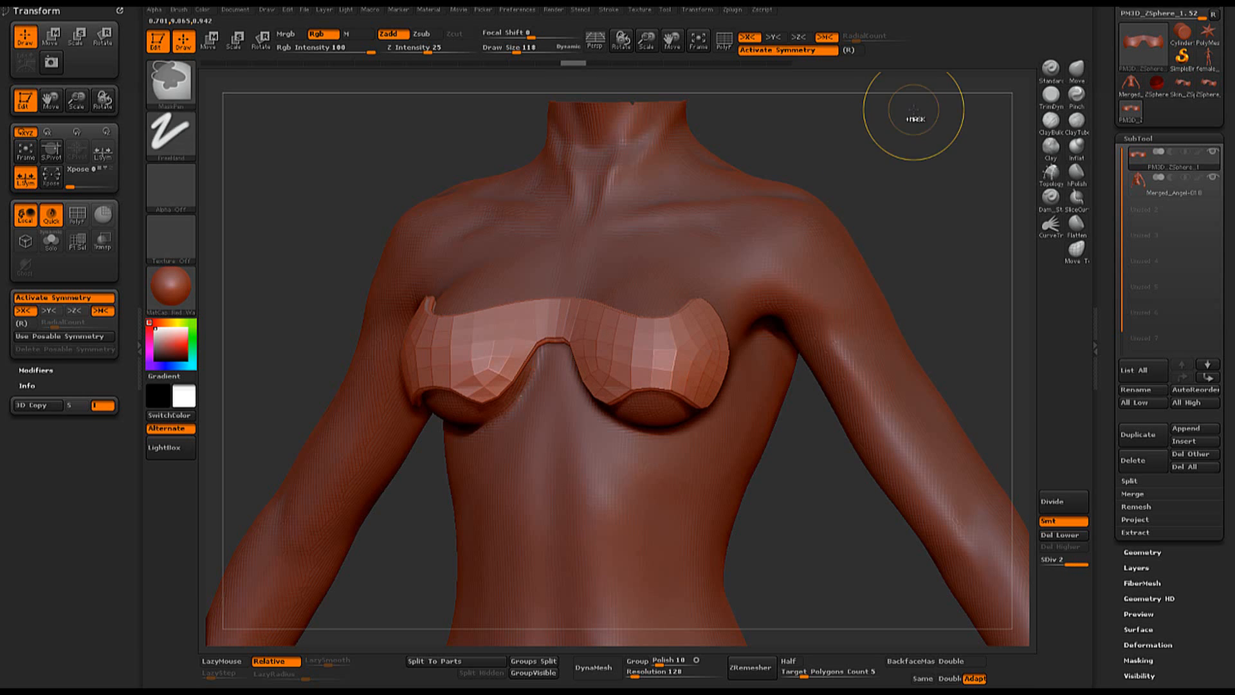
pyautogui.hotkey('shift', 'd')
pyautogui.moveTo(858, 164)
pyautogui.keyDown('shift'); pyautogui.mouseDown()
pyautogui.moveTo(853, 121)
pyautogui.moveTo(891, 166)
pyautogui.moveTo(913, 149)
pyautogui.moveTo(891, 161)
pyautogui.mouseUp(); pyautogui.keyUp('shift')
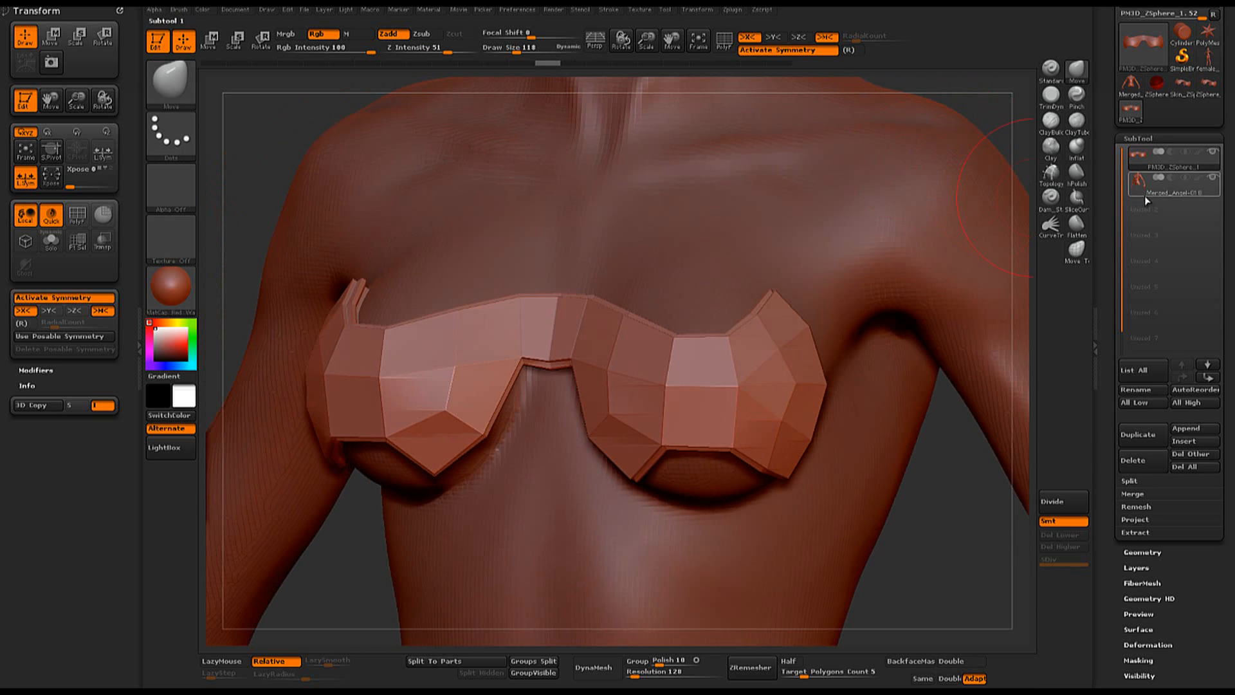
# - Hide the body mesh, show the polyframe, reduce the brush size to 15 and isolate the chest piece's rim strips
pyautogui.click(1214, 152)
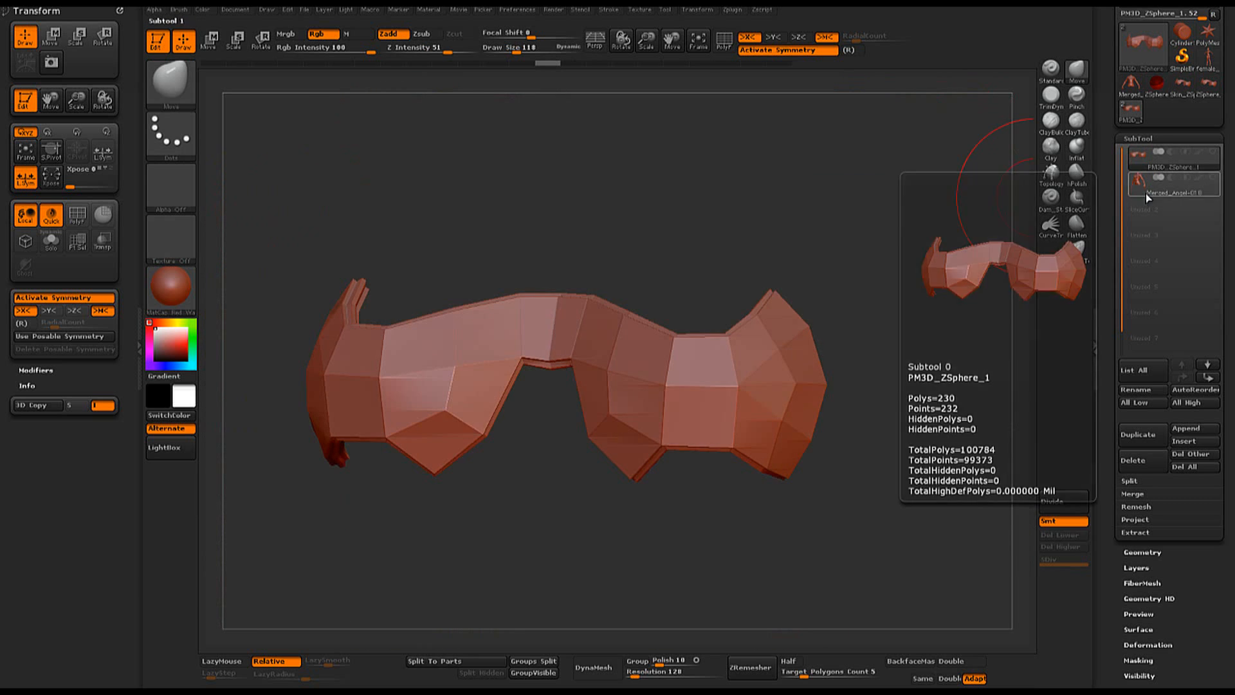
pyautogui.moveTo(679, 246)
pyautogui.mouseDown()
pyautogui.moveTo(701, 259)
pyautogui.moveTo(676, 226)
pyautogui.moveTo(668, 247)
pyautogui.moveTo(723, 325)
pyautogui.mouseUp()
pyautogui.hotkey('shift', 'f')
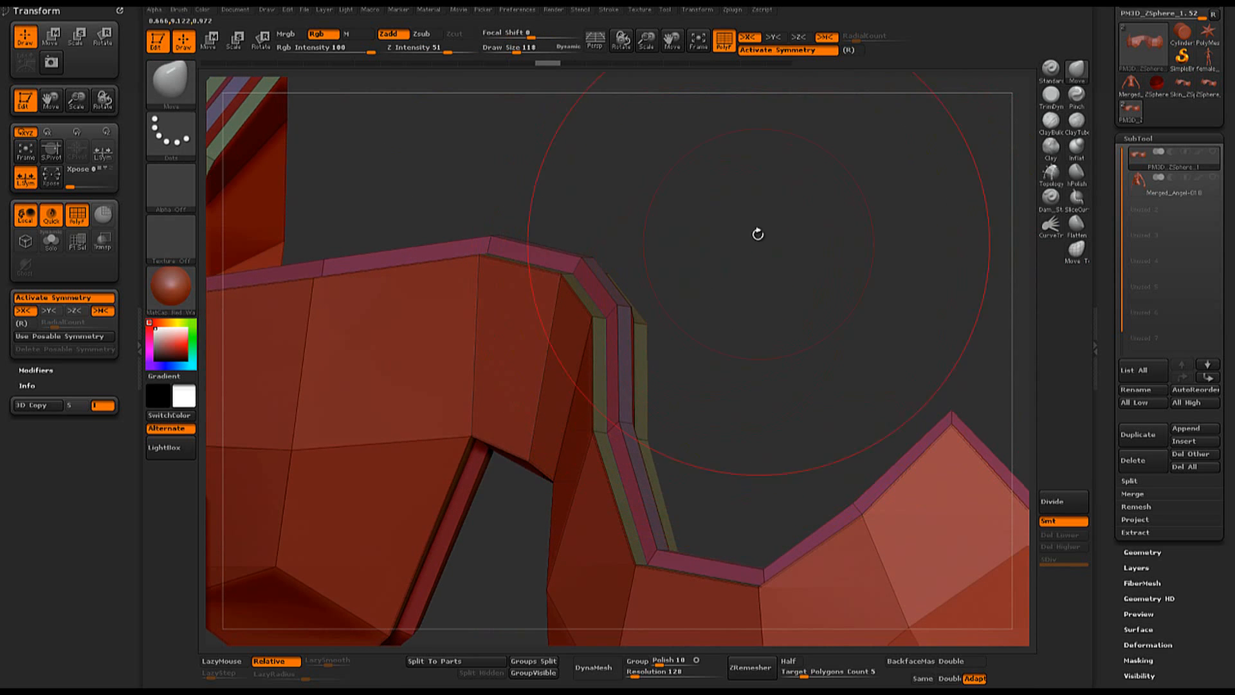
pyautogui.press('space')
pyautogui.moveTo(734, 195); pyautogui.dragTo(734, 202)
pyautogui.keyDown('ctrl'); pyautogui.keyDown('shift'); pyautogui.click(610, 383); pyautogui.keyUp('shift'); pyautogui.keyUp('ctrl')
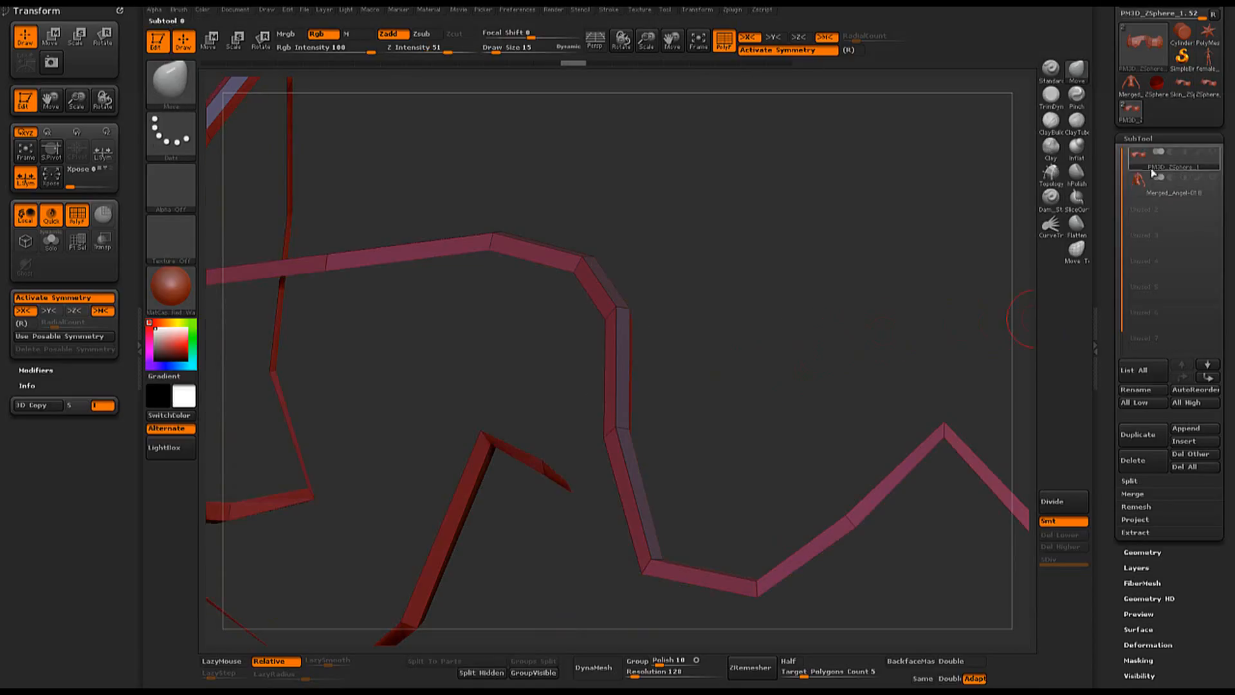
# - Crease the border edges of the isolated rim strips and bring back the full chest piece
pyautogui.click(1158, 139)
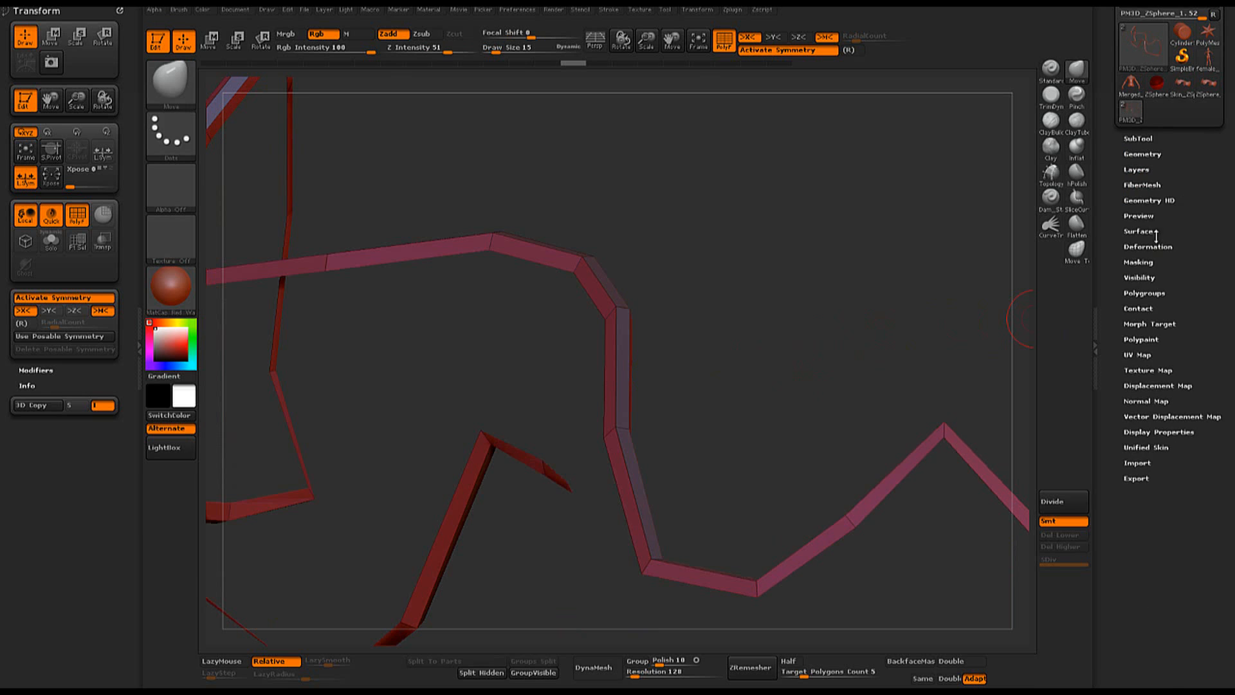
pyautogui.click(1156, 155)
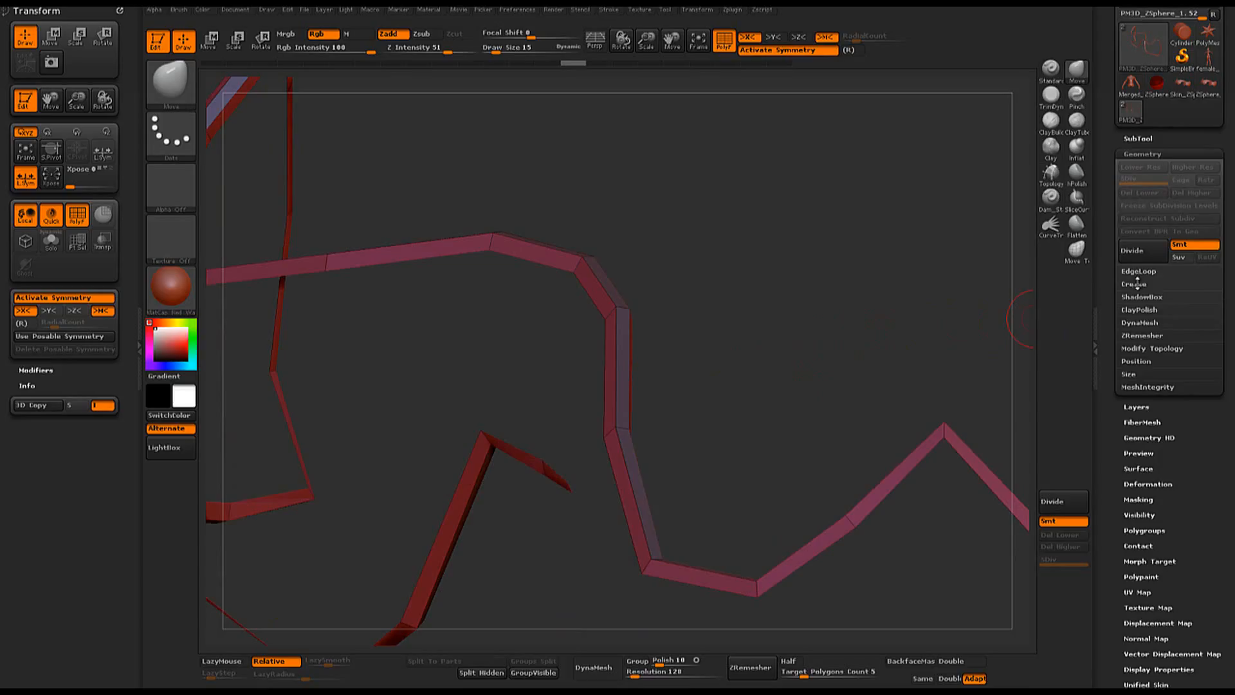
pyautogui.click(1136, 284)
pyautogui.click(1134, 296)
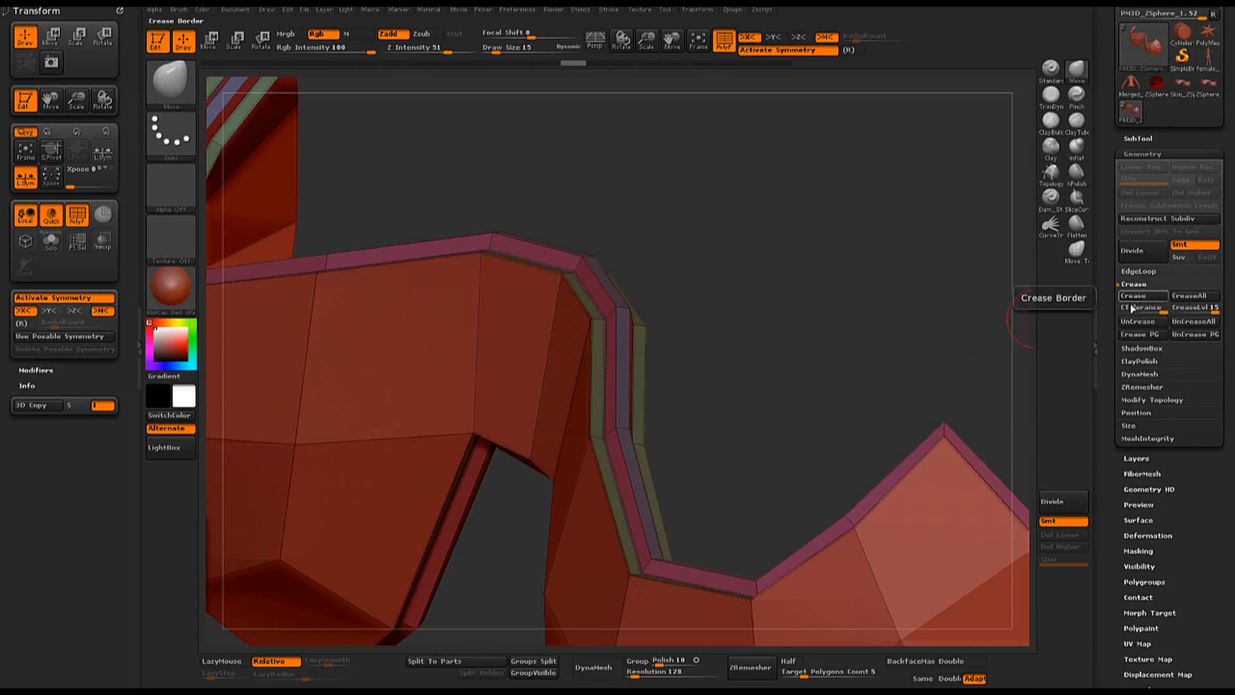
# - Subdivide the creased chest piece up to level 4 and inspect the rim with the polyframe hidden
pyautogui.moveTo(833, 309); pyautogui.dragTo(782, 355)
pyautogui.click(1070, 508)
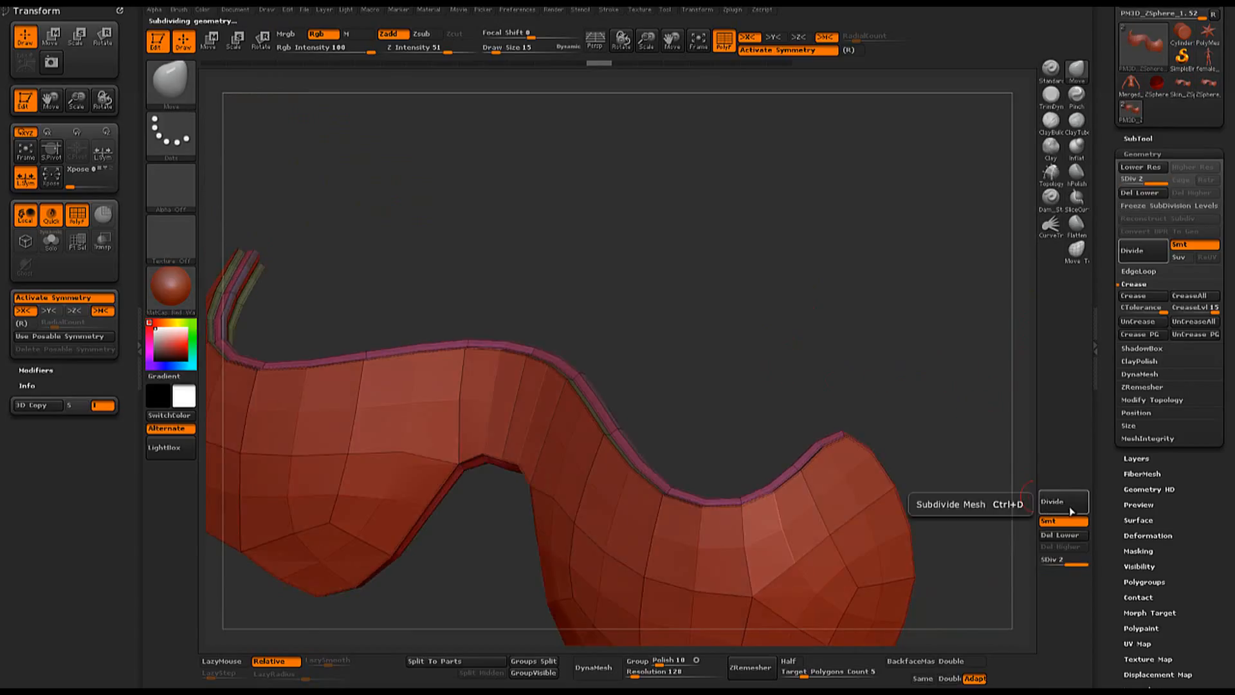
pyautogui.click(1071, 511)
pyautogui.click(1072, 510)
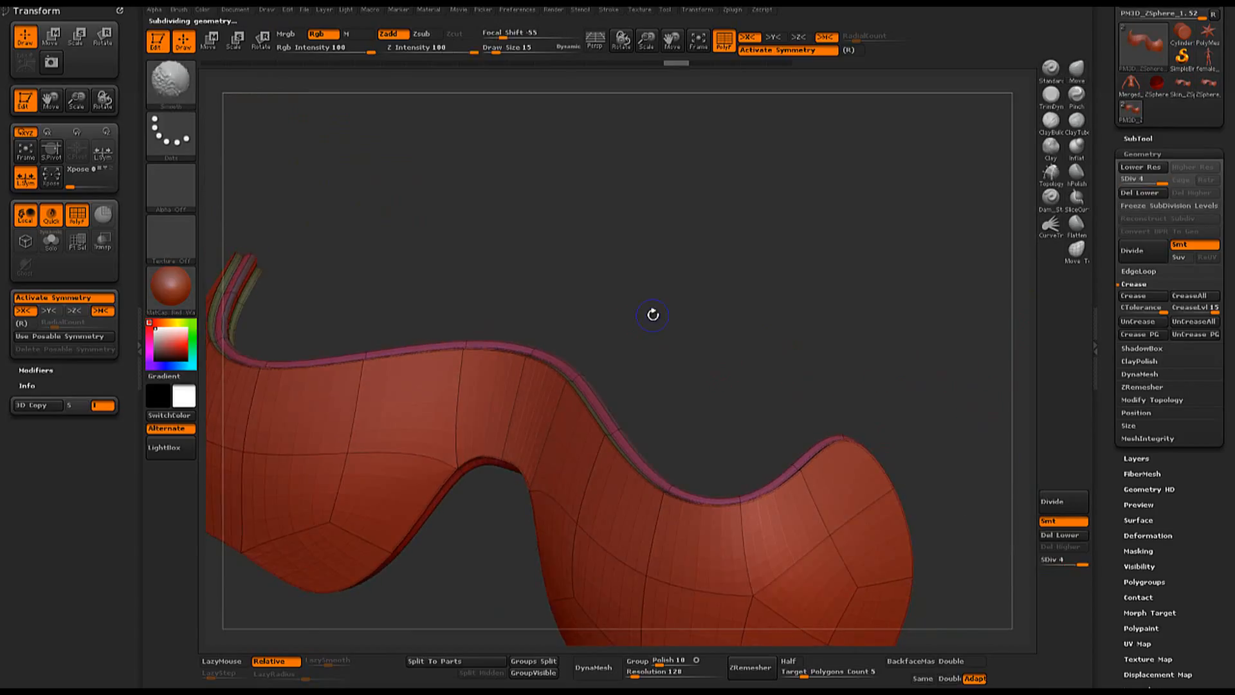
pyautogui.hotkey('shift', 'f')
pyautogui.moveTo(718, 339); pyautogui.dragTo(801, 363)
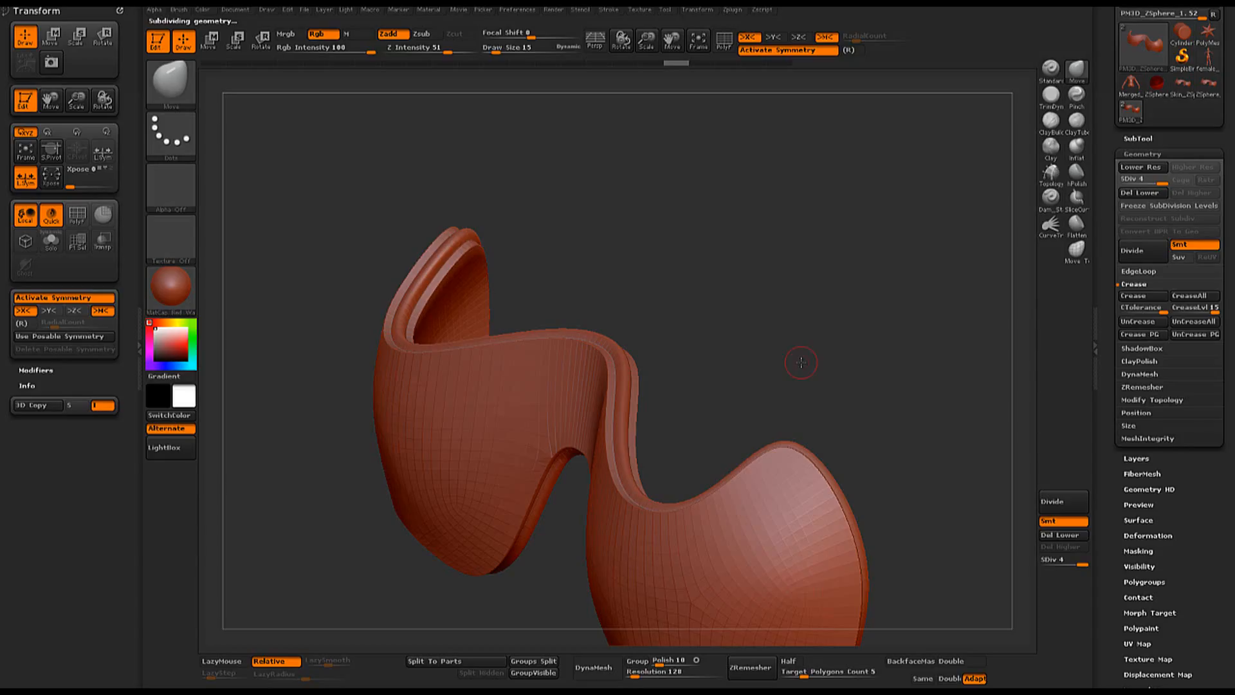
# - Undo the subdivisions back to the creased base mesh and show the polyframe again
pyautogui.hotkey('shift', 'd')
pyautogui.hotkey('shift', 'd')
pyautogui.press('ctrl')
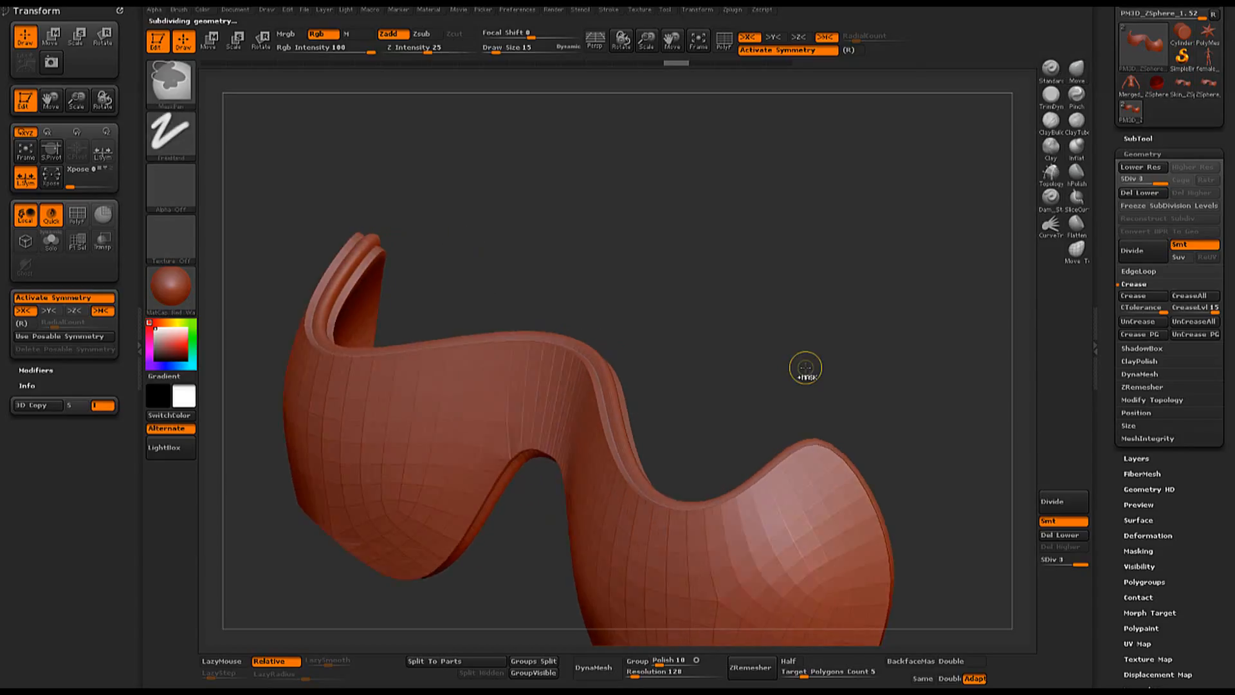
pyautogui.hotkey('ctrl', 'z')
pyautogui.hotkey('ctrl', 'z')
pyautogui.hotkey('ctrl', 'z')
pyautogui.hotkey('shift', 'f')
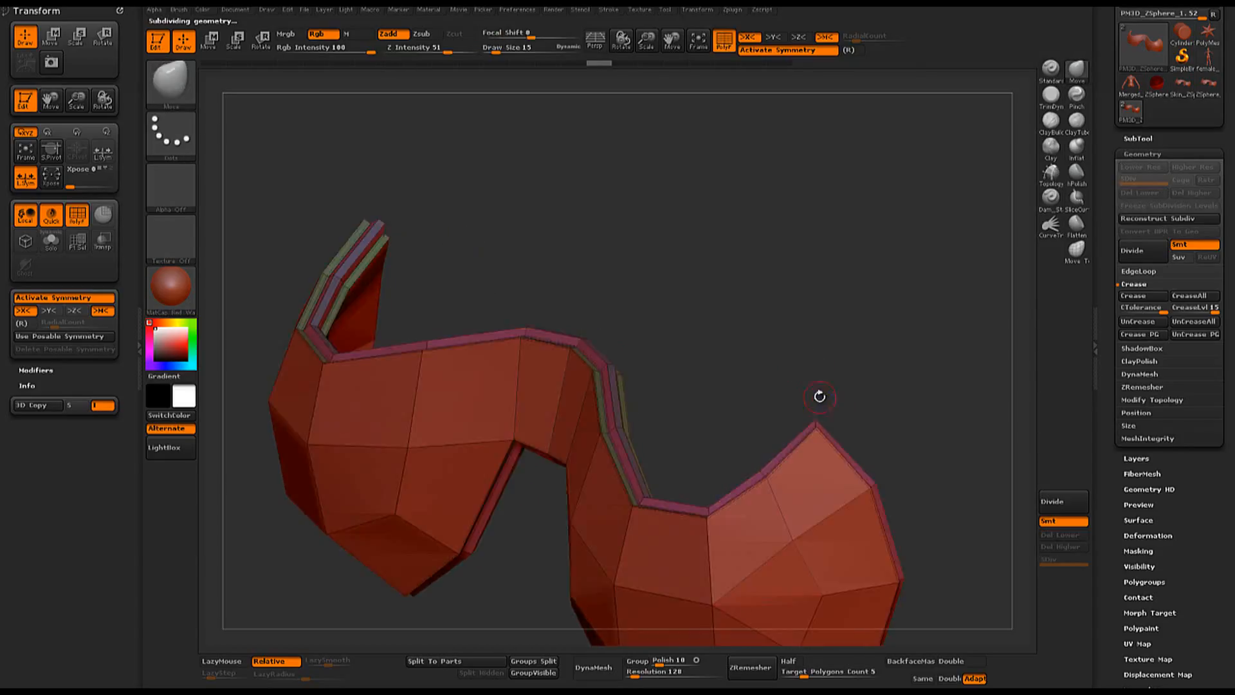
# - Isolate the rim's narrow center strip to examine it, and restore the full chest piece
pyautogui.moveTo(706, 363)
pyautogui.keyDown('alt'); pyautogui.mouseDown()
pyautogui.moveTo(794, 389)
pyautogui.moveTo(650, 378)
pyautogui.mouseUp(); pyautogui.keyUp('alt')
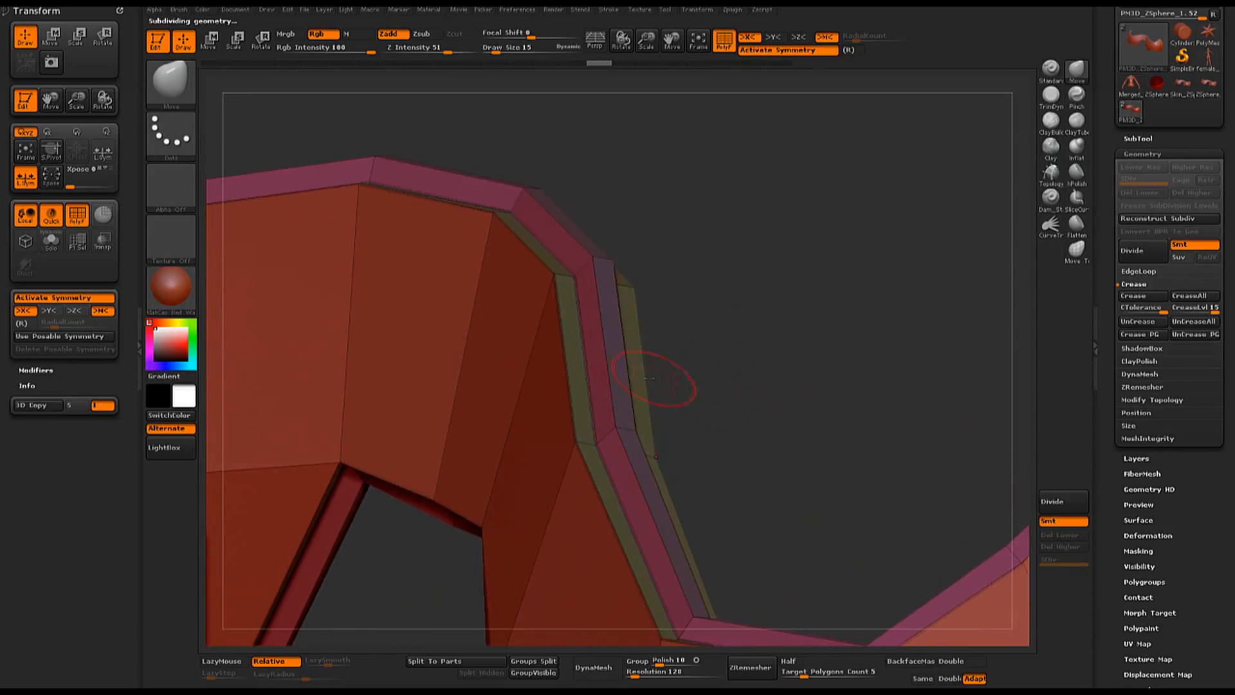
pyautogui.keyDown('ctrl'); pyautogui.keyDown('shift'); pyautogui.click(621, 358); pyautogui.keyUp('shift'); pyautogui.keyUp('ctrl')
pyautogui.keyDown('alt'); pyautogui.moveTo(919, 405); pyautogui.dragTo(735, 361); pyautogui.keyUp('alt')
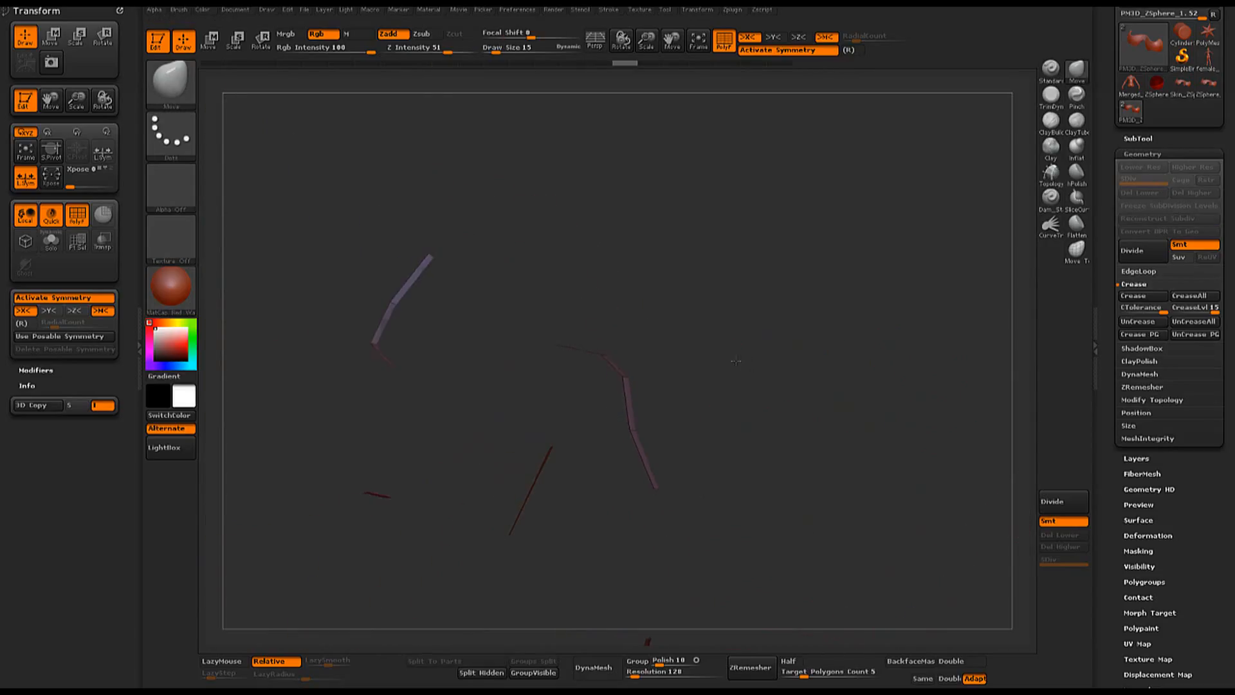
pyautogui.keyDown('ctrl'); pyautogui.keyDown('shift'); pyautogui.click(715, 325); pyautogui.keyUp('shift'); pyautogui.keyUp('ctrl')
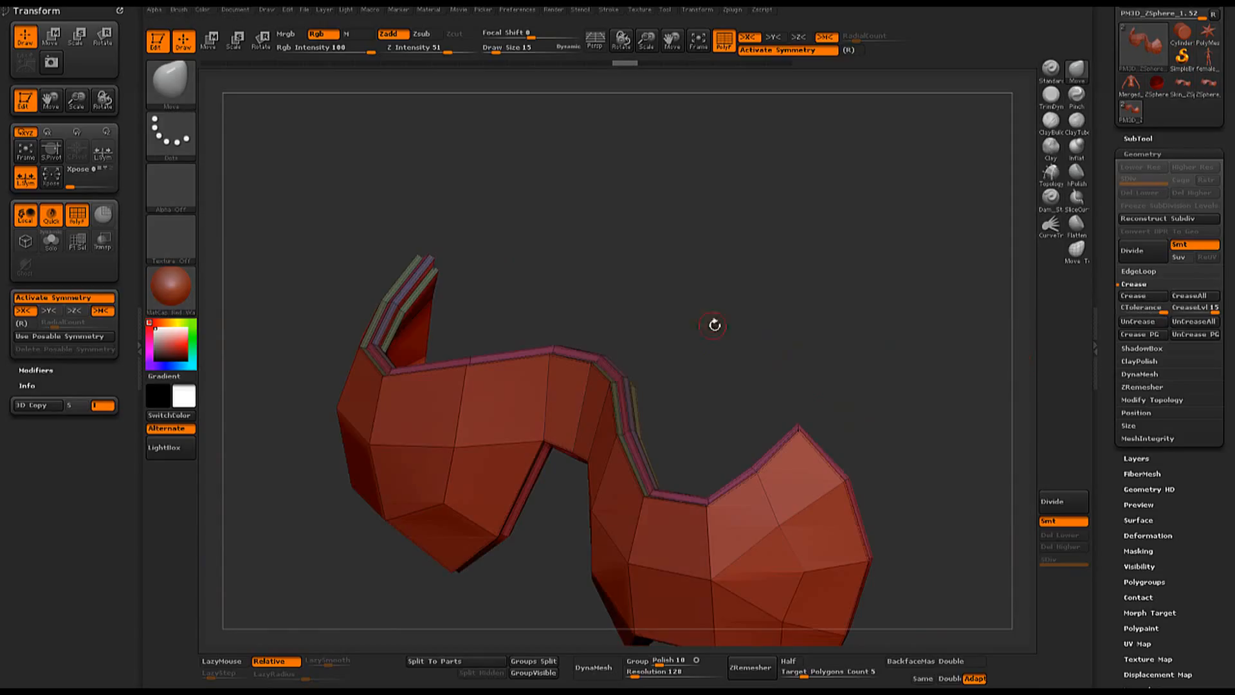
# - Subdivide the creased chest piece up to level 6, hide the polyframe and inspect the piece from the front
pyautogui.click(1075, 501)
pyautogui.click(1075, 502)
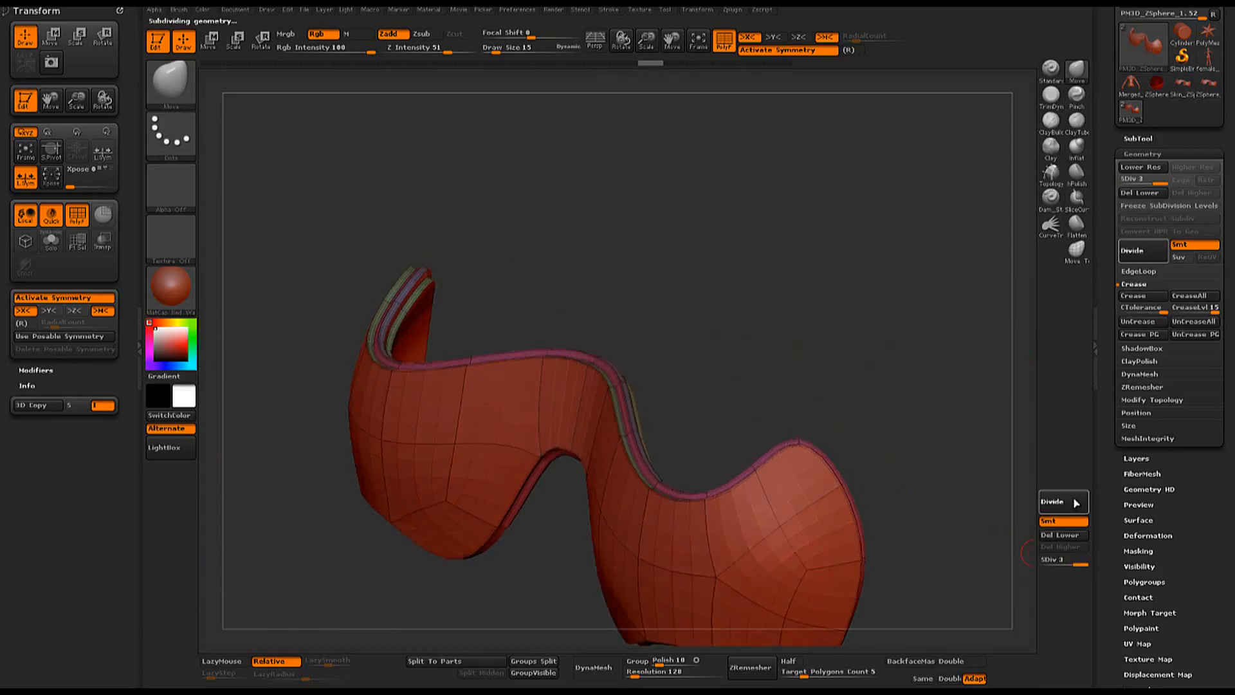
pyautogui.click(1075, 502)
pyautogui.hotkey('shift', 'f')
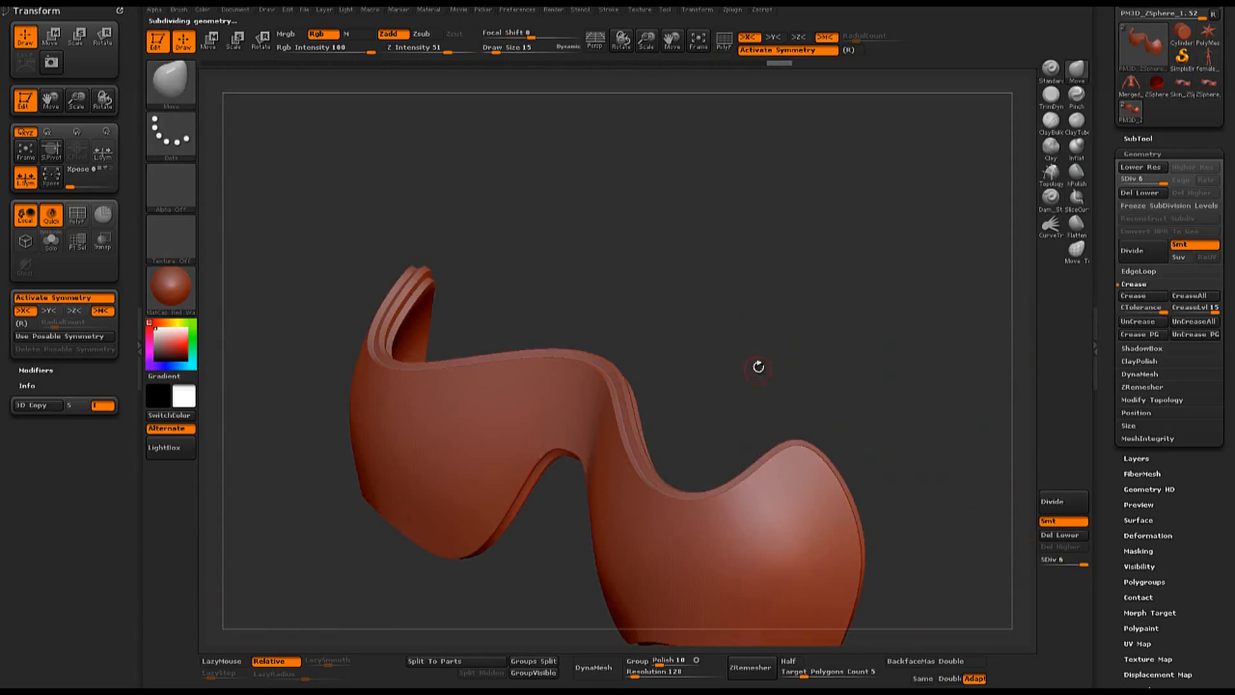
pyautogui.moveTo(758, 366); pyautogui.dragTo(671, 322)
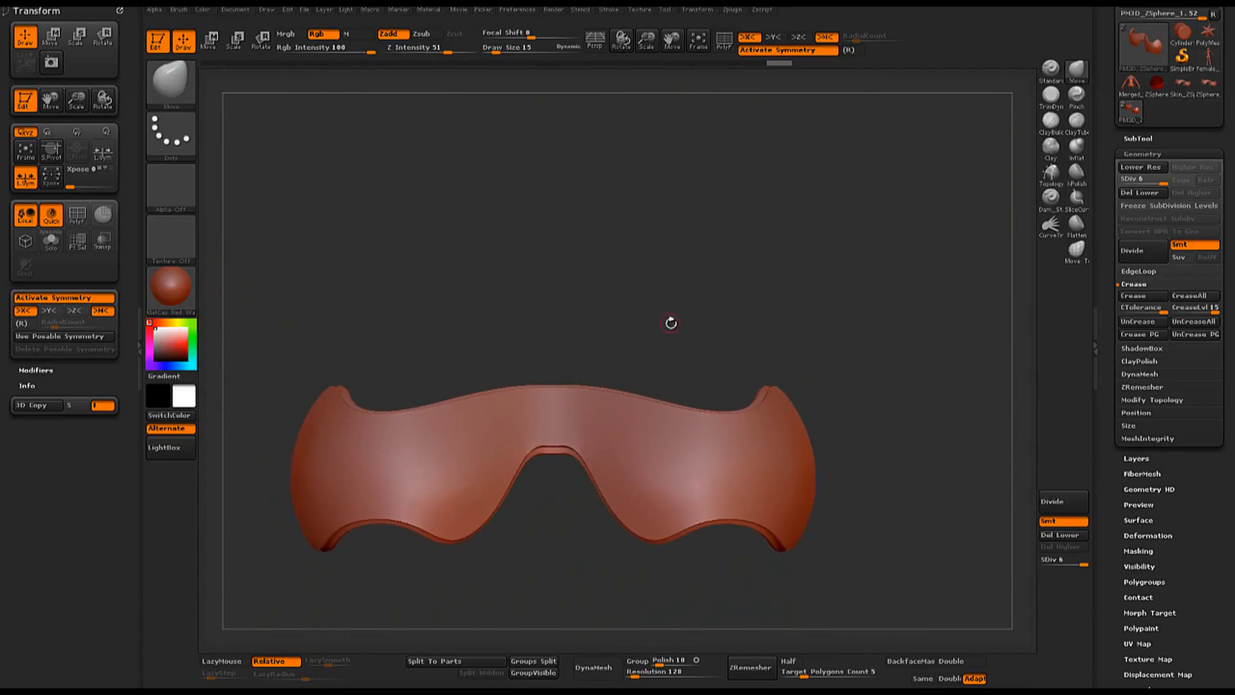
# - Undo the level 6 subdivisions back to the unsubdivided mesh and turn the polyframe back on
pyautogui.hotkey('shift', 'd')
pyautogui.press('ctrl')
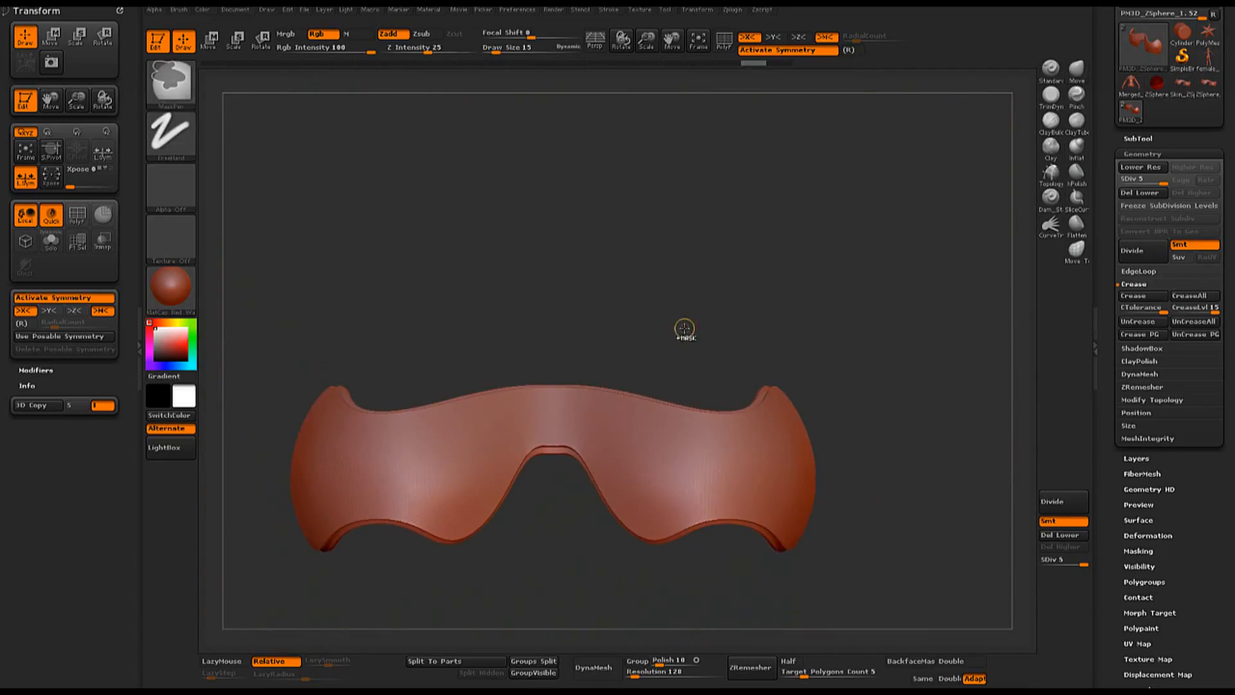
pyautogui.hotkey('ctrl', 'z')
pyautogui.moveTo(723, 322); pyautogui.dragTo(791, 342)
pyautogui.hotkey('shift', 'f')
pyautogui.hotkey('ctrl', 'z')
pyautogui.hotkey('ctrl', 'z')
pyautogui.hotkey('ctrl', 'z')
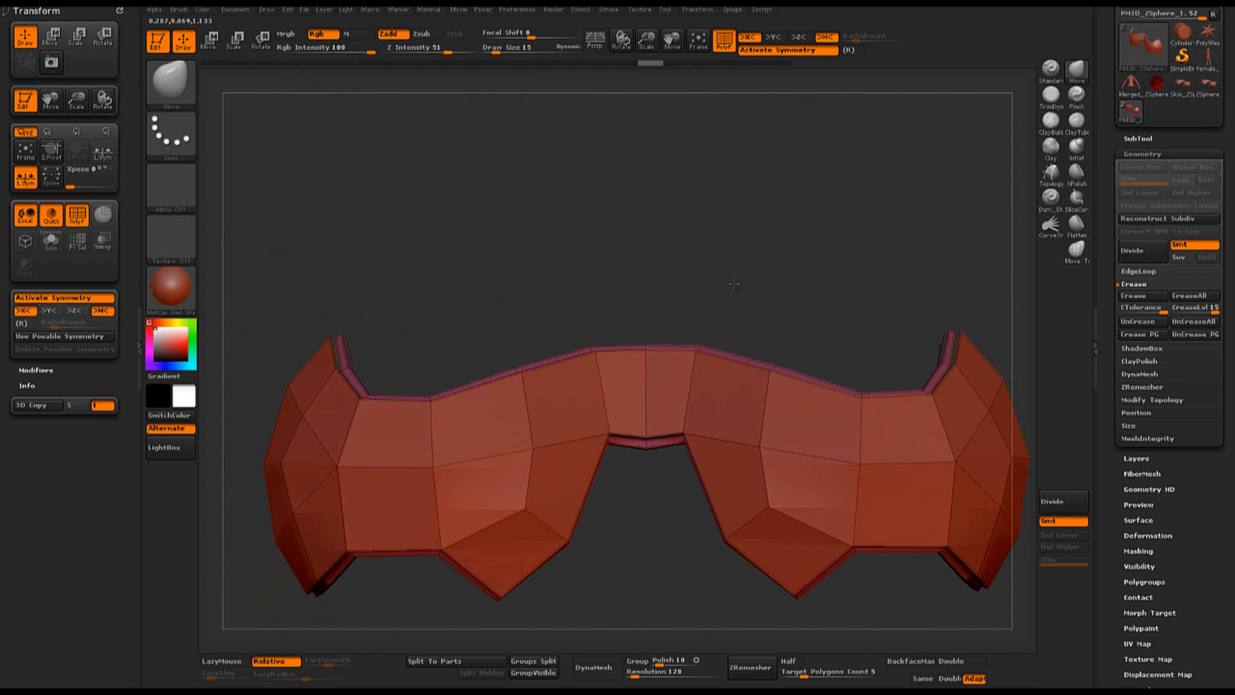
# - Switch the selection brush to SelectLasso and isolate the center bridge section of the chest piece
pyautogui.click(182, 91)
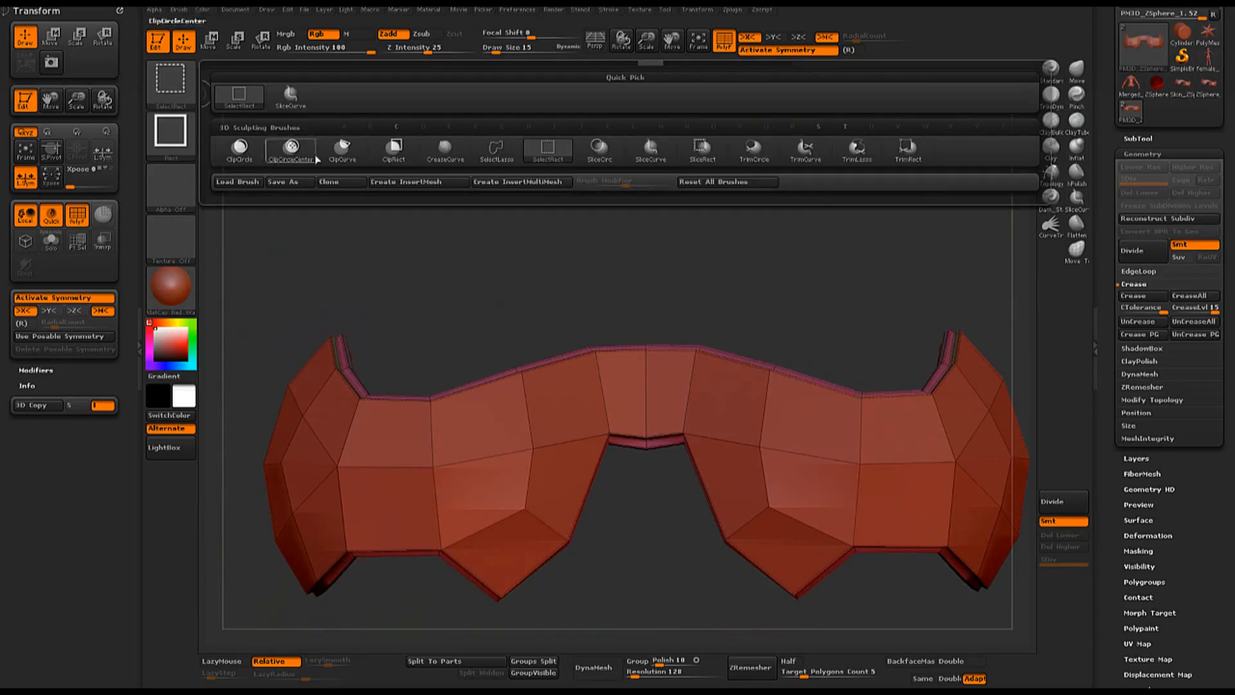
pyautogui.click(477, 159)
pyautogui.moveTo(805, 301)
pyautogui.keyDown('alt'); pyautogui.mouseDown()
pyautogui.moveTo(900, 289)
pyautogui.moveTo(722, 442)
pyautogui.moveTo(733, 537)
pyautogui.moveTo(908, 566)
pyautogui.moveTo(990, 551)
pyautogui.mouseUp(); pyautogui.keyUp('alt')
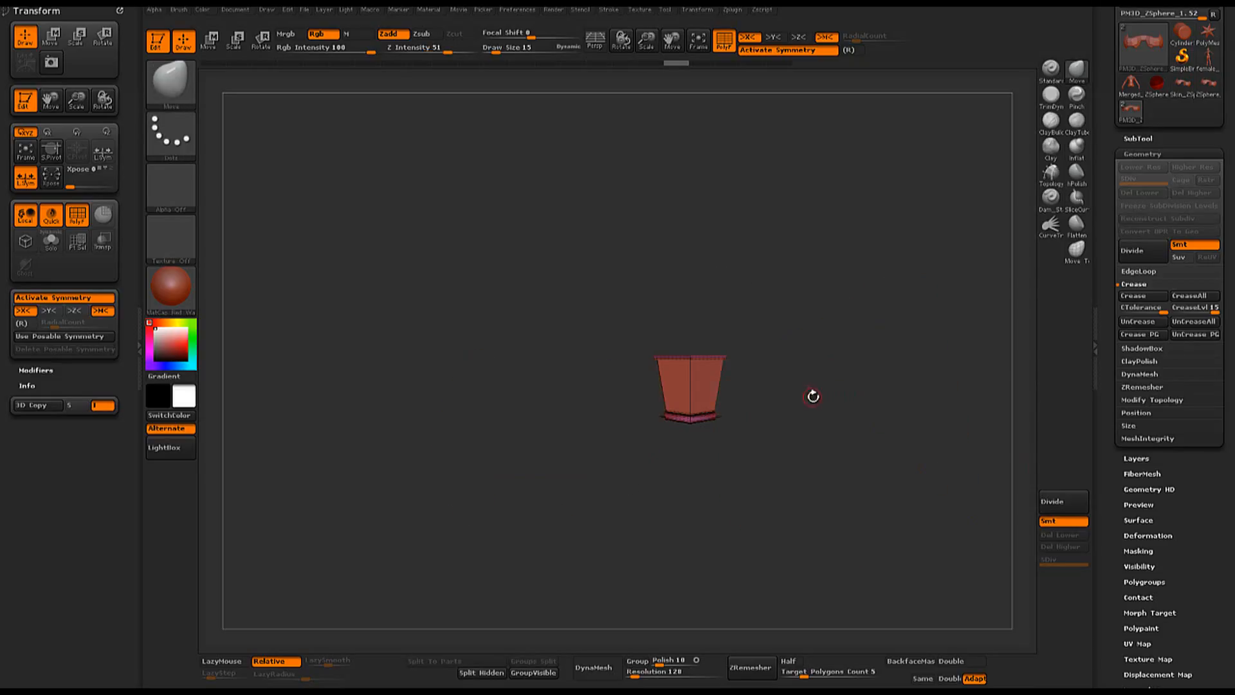
# - Crease the edges of the isolated center bridge section and restore the full chest piece
pyautogui.moveTo(815, 393); pyautogui.dragTo(639, 401)
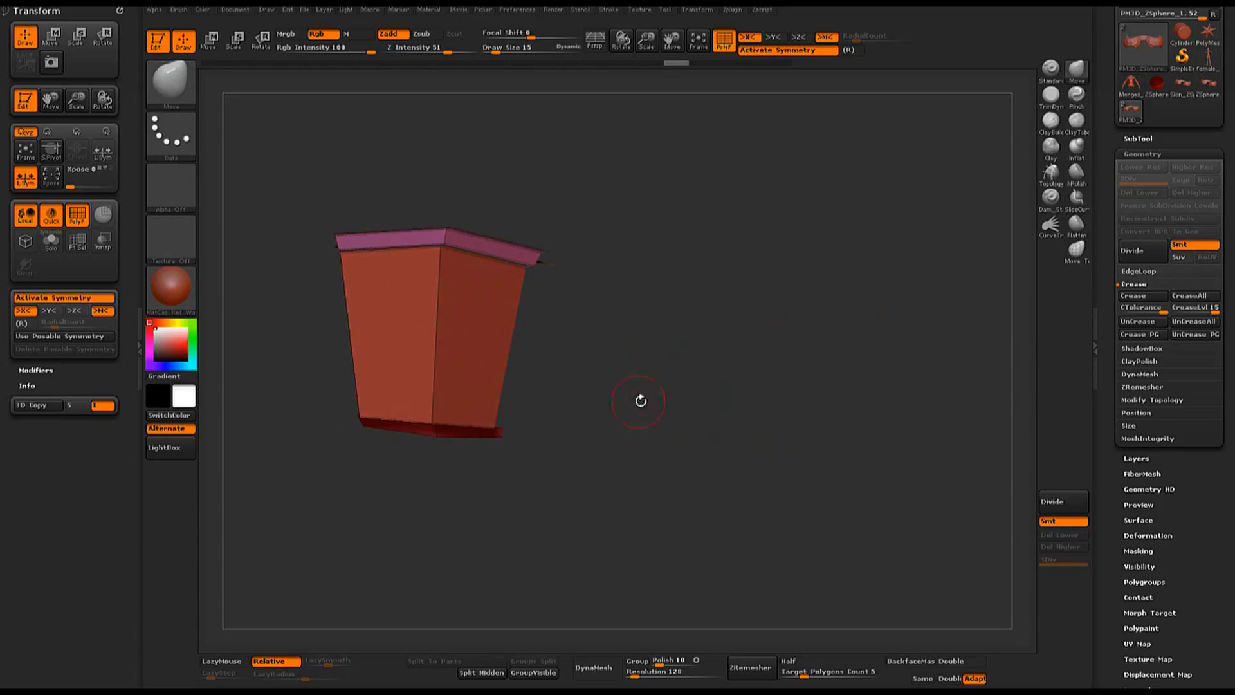
pyautogui.click(1140, 298)
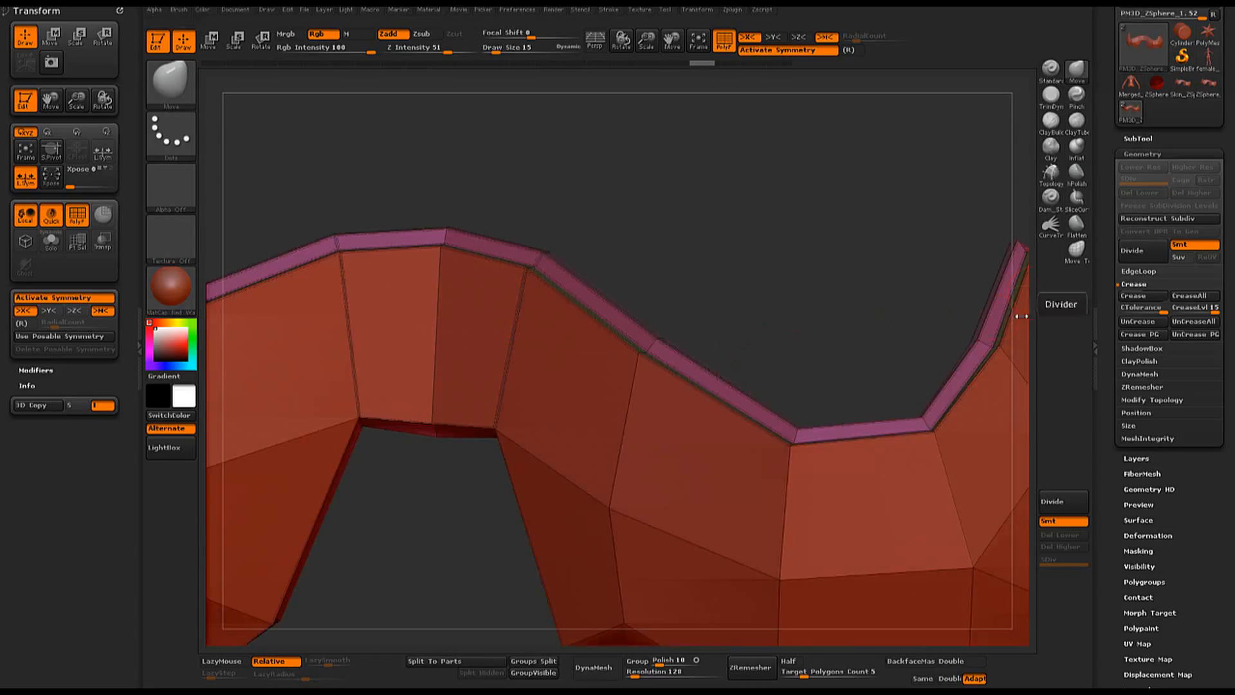
pyautogui.keyDown('shift'); pyautogui.moveTo(776, 287); pyautogui.dragTo(665, 290); pyautogui.keyUp('shift')
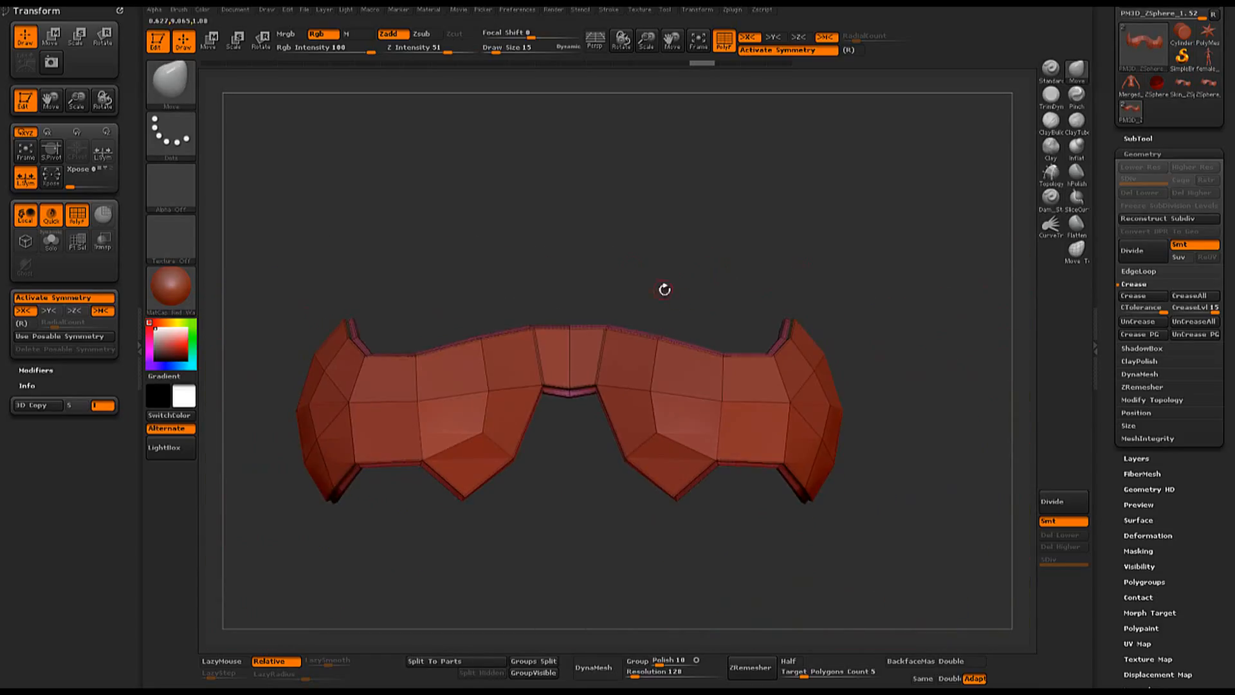
# - Subdivide the chest piece up to level 6 with the polyframe hidden to check the bridge creases
pyautogui.click(1053, 502)
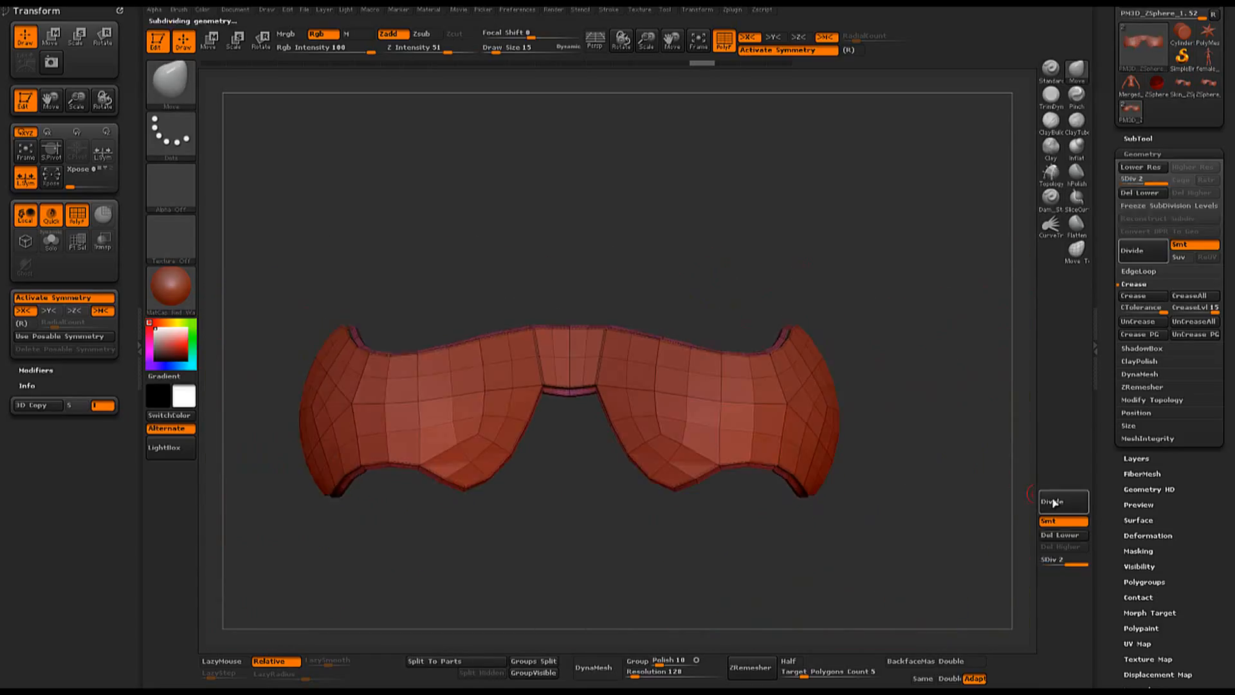
pyautogui.moveTo(1004, 489)
pyautogui.mouseDown()
pyautogui.moveTo(881, 336)
pyautogui.moveTo(859, 338)
pyautogui.mouseUp()
pyautogui.hotkey('ctrl', 'z')
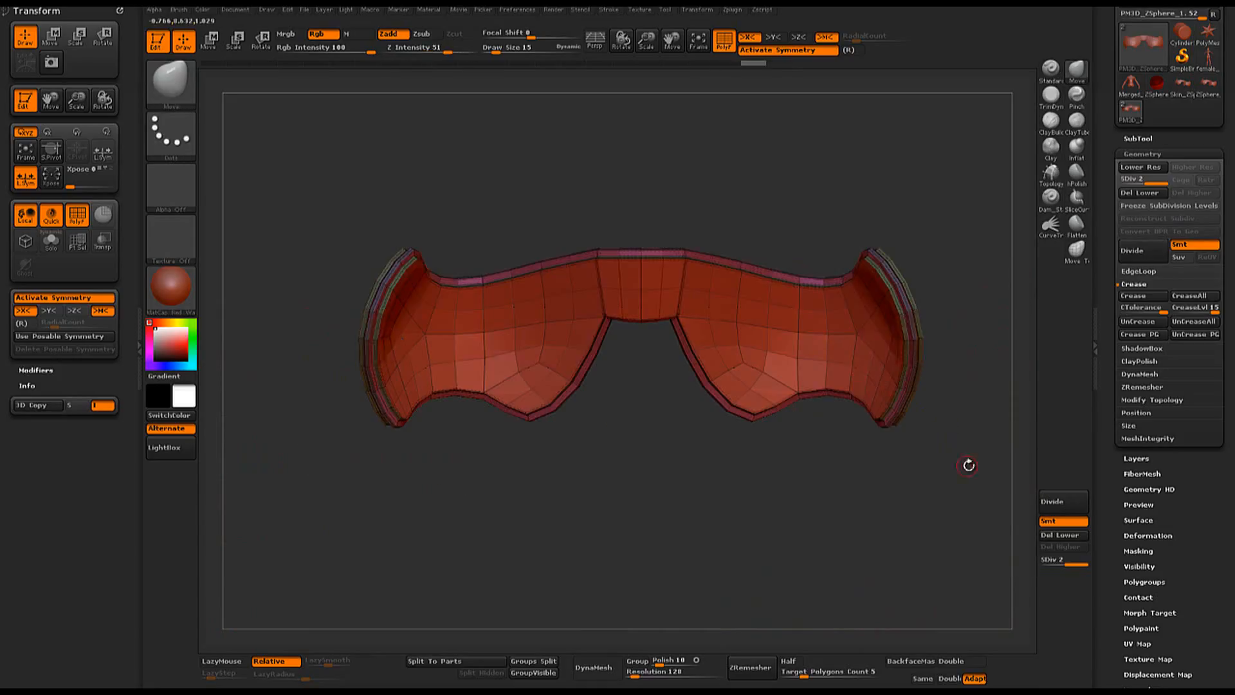
pyautogui.moveTo(968, 463)
pyautogui.mouseDown()
pyautogui.moveTo(877, 457)
pyautogui.moveTo(588, 493)
pyautogui.moveTo(601, 433)
pyautogui.moveTo(814, 447)
pyautogui.moveTo(639, 493)
pyautogui.mouseUp()
pyautogui.hotkey('shift', 'f')
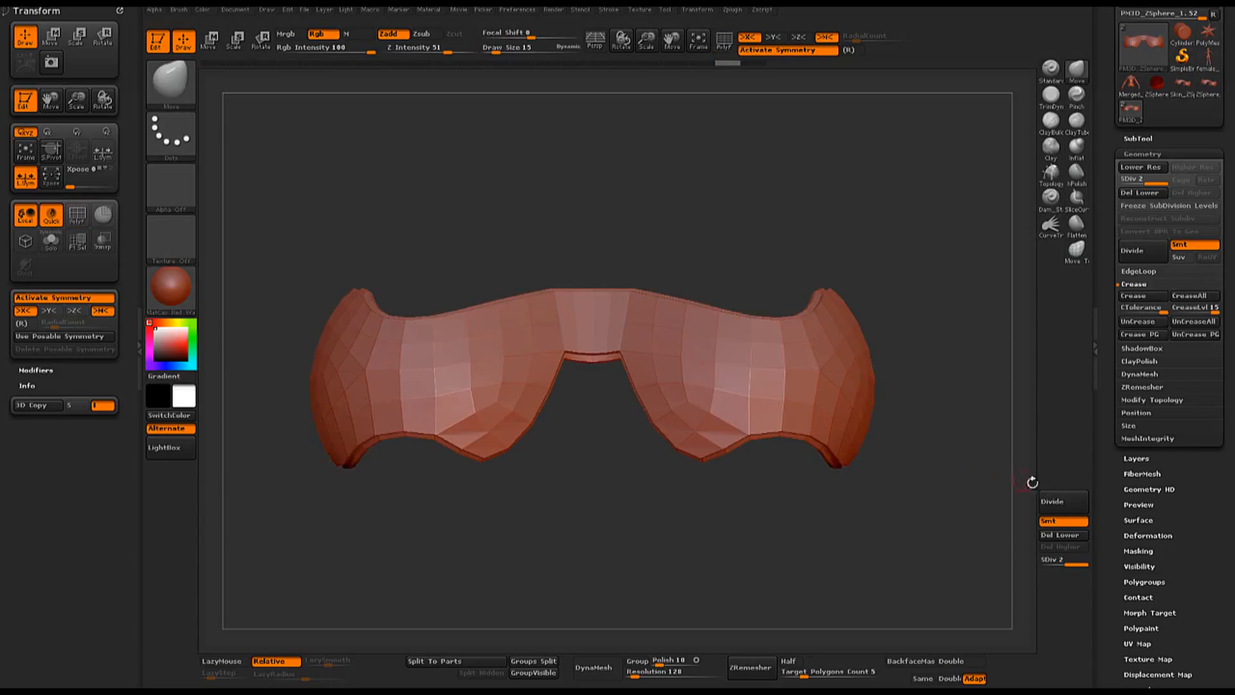
pyautogui.click(1063, 509)
pyautogui.click(1063, 508)
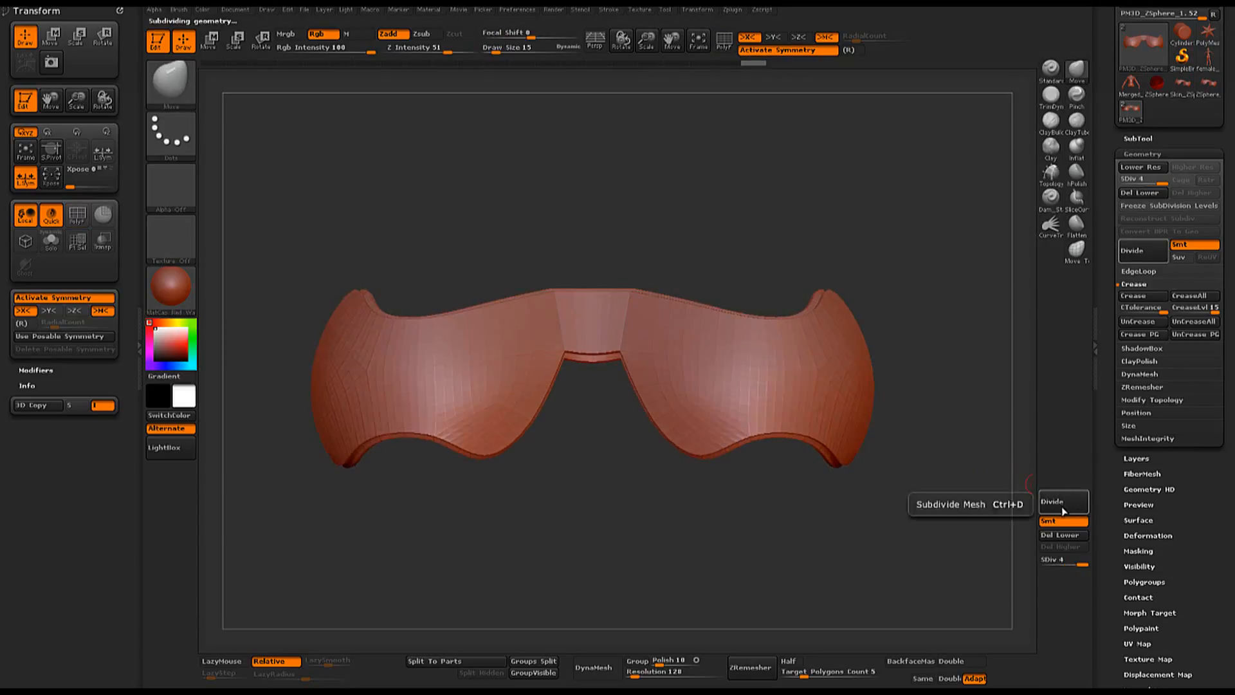
pyautogui.click(1063, 509)
pyautogui.click(1063, 508)
pyautogui.moveTo(808, 516)
pyautogui.mouseDown()
pyautogui.moveTo(830, 513)
pyautogui.moveTo(801, 516)
pyautogui.mouseUp()
# - Isolate the lower rim segments beside the chest tips with the selection lasso, crease them and restore the full piece
pyautogui.hotkey('ctrl', 'shift')
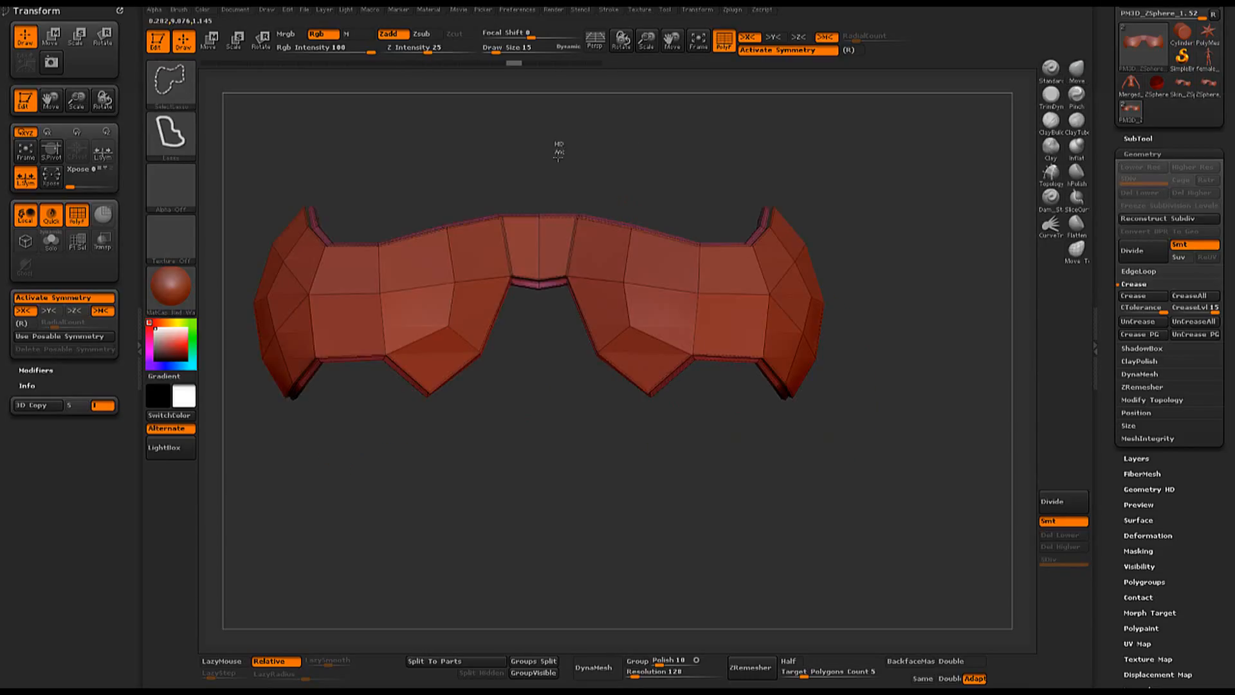
pyautogui.keyDown('ctrl'); pyautogui.keyDown('shift'); pyautogui.moveTo(562, 325); pyautogui.dragTo(619, 368); pyautogui.keyUp('shift'); pyautogui.keyUp('ctrl')
pyautogui.moveTo(628, 365)
pyautogui.mouseDown()
pyautogui.moveTo(637, 383)
pyautogui.moveTo(711, 264)
pyautogui.moveTo(838, 142)
pyautogui.mouseUp()
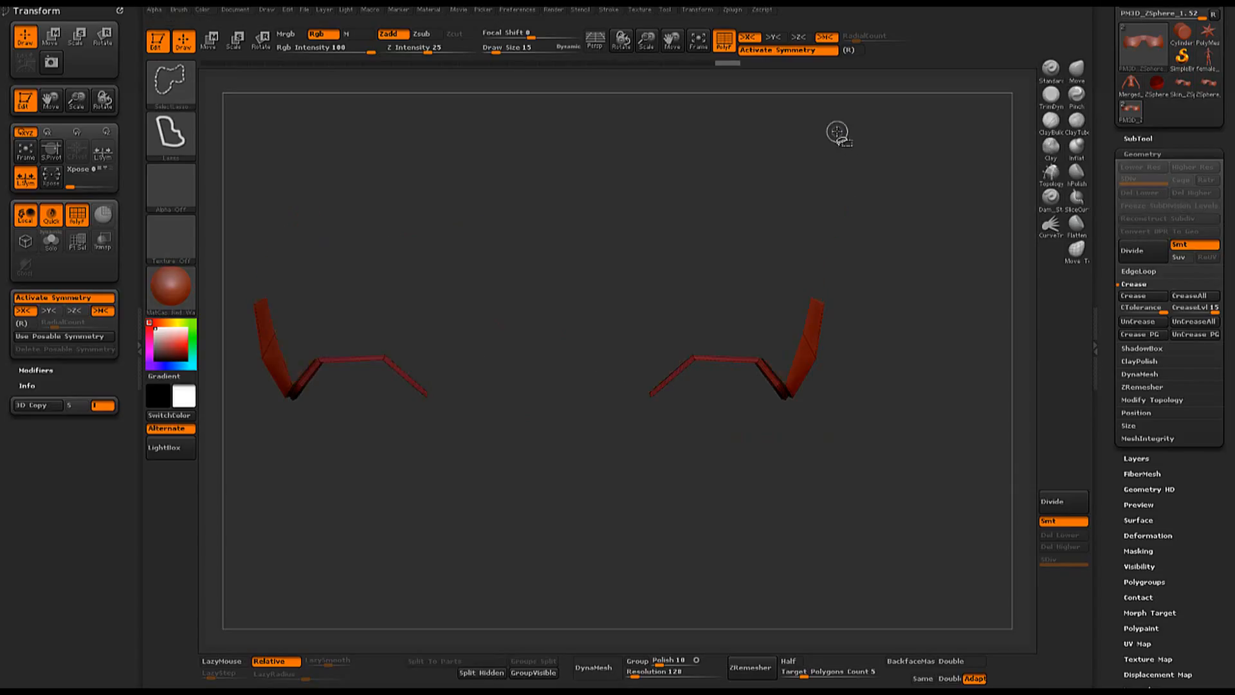
pyautogui.moveTo(864, 247)
pyautogui.mouseDown()
pyautogui.moveTo(880, 193)
pyautogui.moveTo(863, 219)
pyautogui.moveTo(878, 220)
pyautogui.moveTo(740, 324)
pyautogui.moveTo(750, 436)
pyautogui.moveTo(812, 458)
pyautogui.mouseUp()
pyautogui.hotkey('ctrl', 'shift')
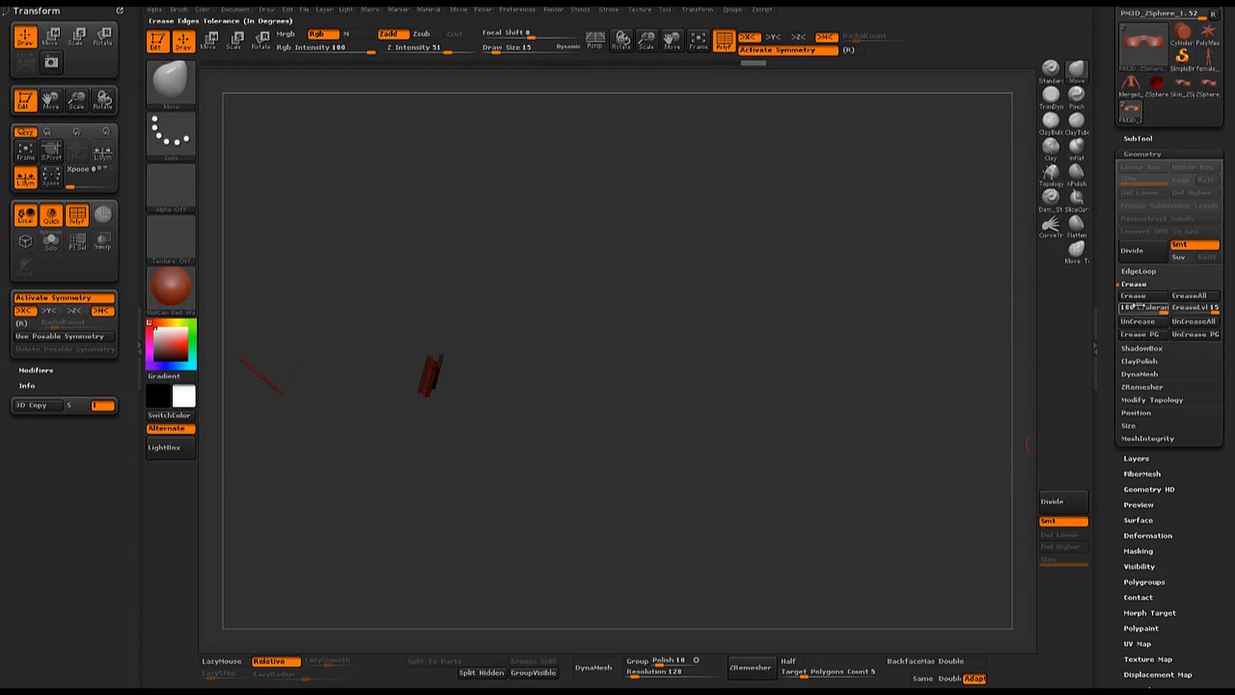
pyautogui.click(1142, 300)
pyautogui.keyDown('ctrl'); pyautogui.keyDown('shift'); pyautogui.click(706, 416); pyautogui.keyUp('shift'); pyautogui.keyUp('ctrl')
# - Hide the polyframe and subdivide the chest piece to check the creases at the lower tips
pyautogui.keyDown('shift'); pyautogui.moveTo(705, 415); pyautogui.dragTo(761, 417); pyautogui.keyUp('shift')
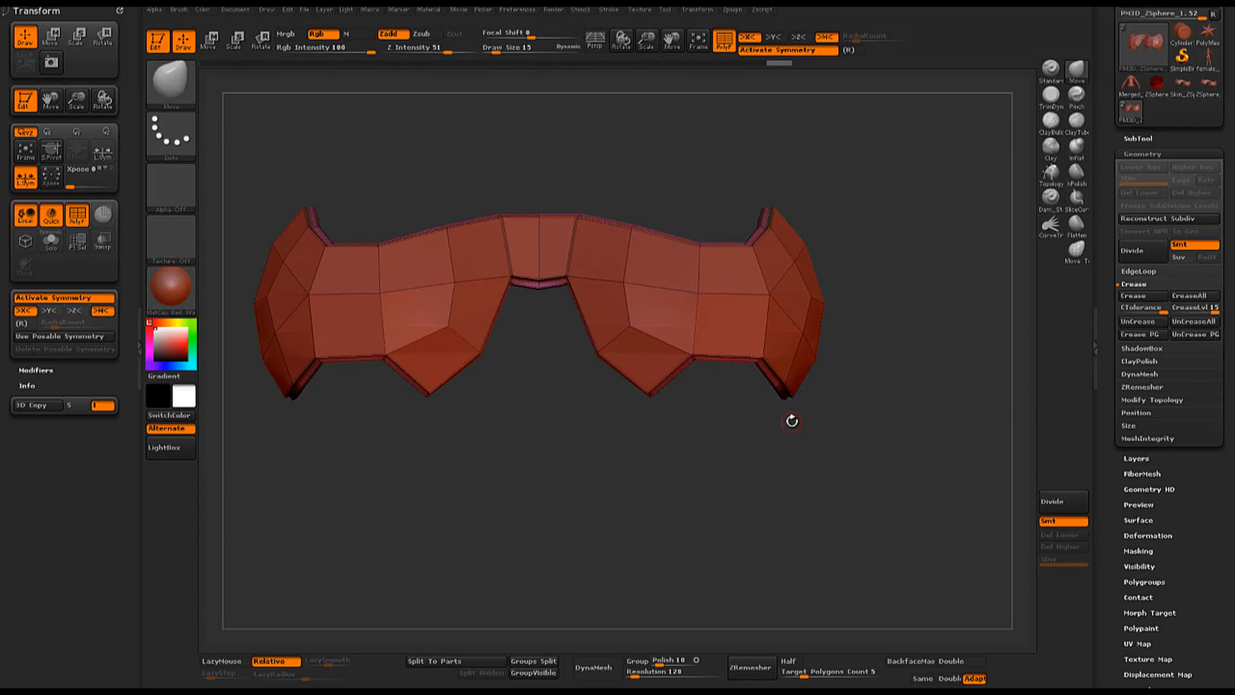
pyautogui.hotkey('shift', 'f')
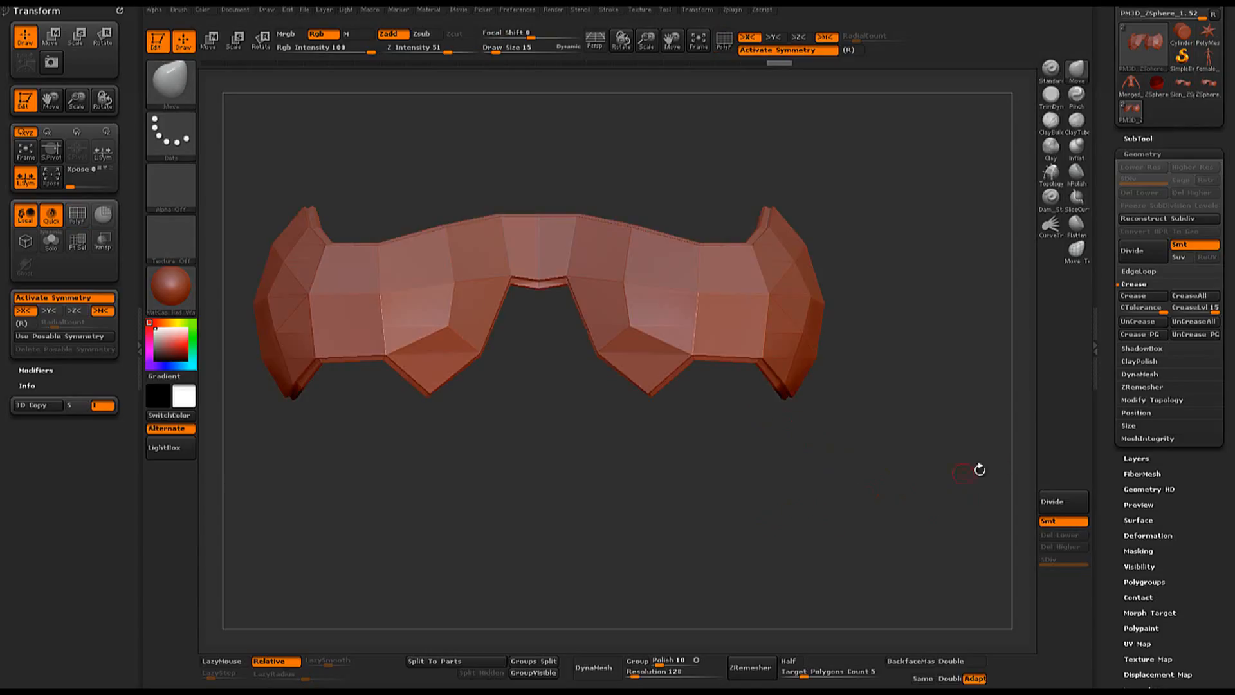
pyautogui.click(1057, 501)
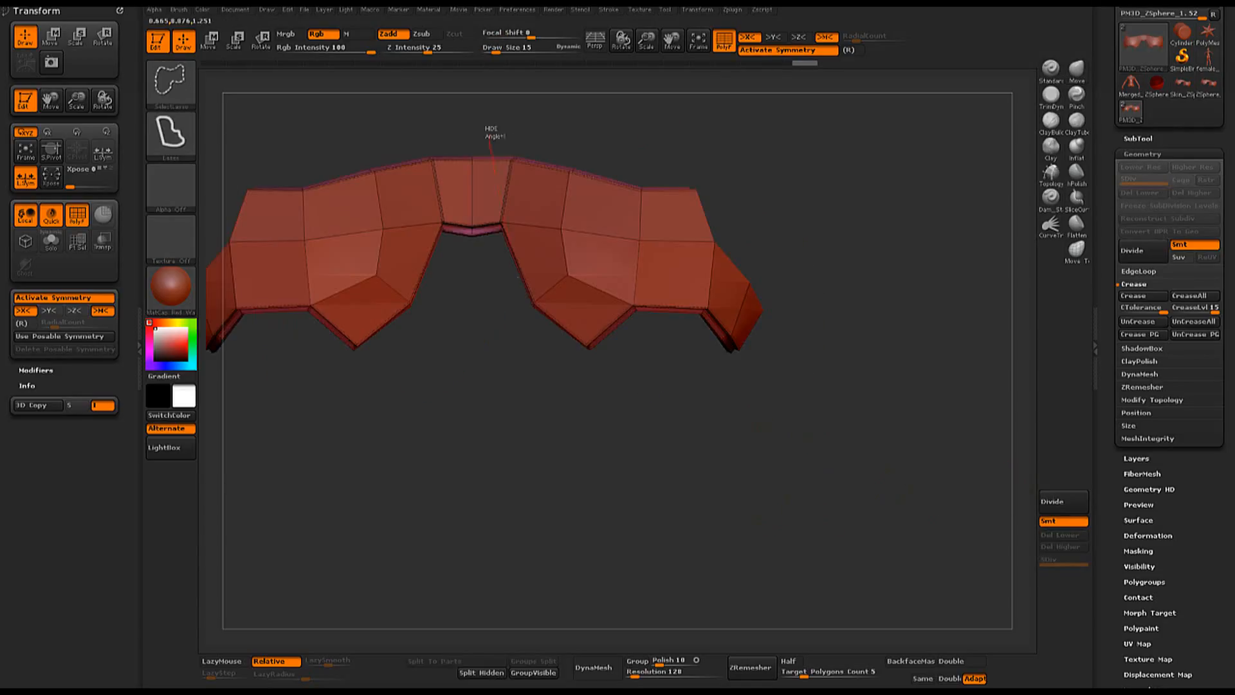
# - Isolate the lower corners of the outer side ends, crease their edges and restore the full chest piece
pyautogui.moveTo(494, 172)
pyautogui.keyDown('ctrl'); pyautogui.keyDown('alt'); pyautogui.keyDown('shift'); pyautogui.mouseDown()
pyautogui.moveTo(566, 386)
pyautogui.moveTo(718, 232)
pyautogui.moveTo(733, 170)
pyautogui.mouseUp(); pyautogui.keyUp('shift'); pyautogui.keyUp('alt'); pyautogui.keyUp('ctrl')
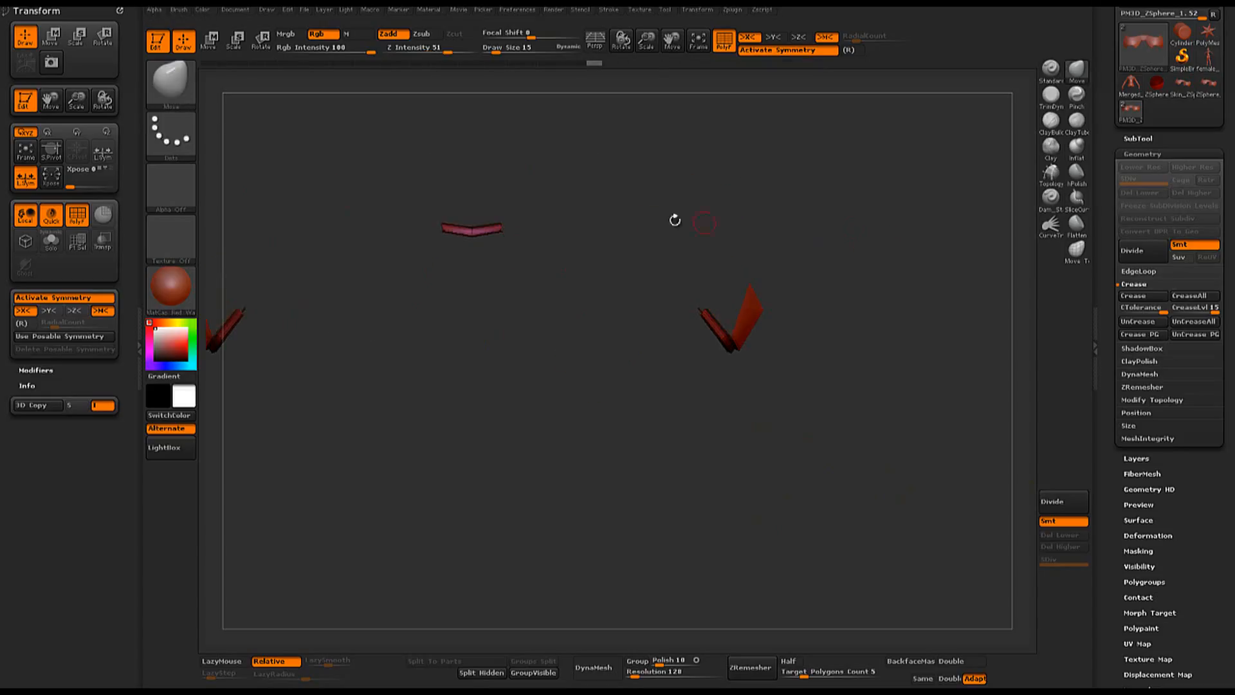
pyautogui.moveTo(408, 175)
pyautogui.keyDown('ctrl'); pyautogui.keyDown('alt'); pyautogui.keyDown('shift'); pyautogui.mouseDown()
pyautogui.moveTo(420, 213)
pyautogui.moveTo(521, 209)
pyautogui.mouseUp(); pyautogui.keyUp('shift'); pyautogui.keyUp('alt'); pyautogui.keyUp('ctrl')
pyautogui.moveTo(780, 261); pyautogui.dragTo(819, 234)
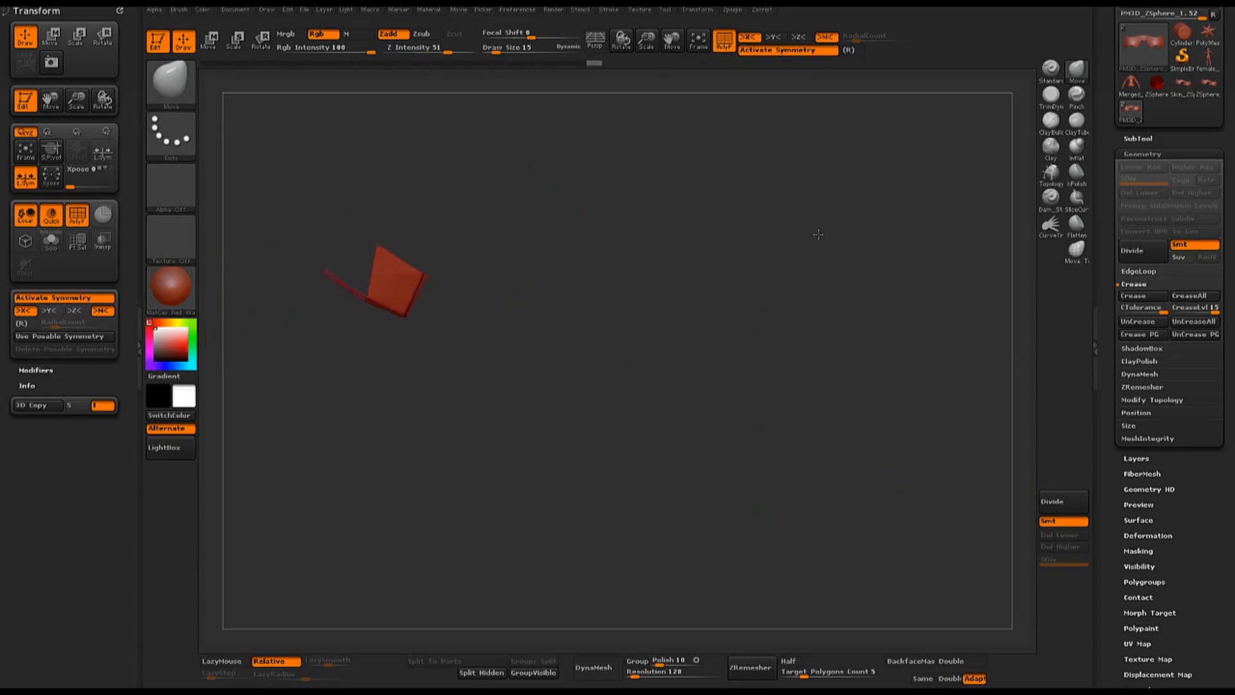
pyautogui.moveTo(406, 249); pyautogui.dragTo(858, 310)
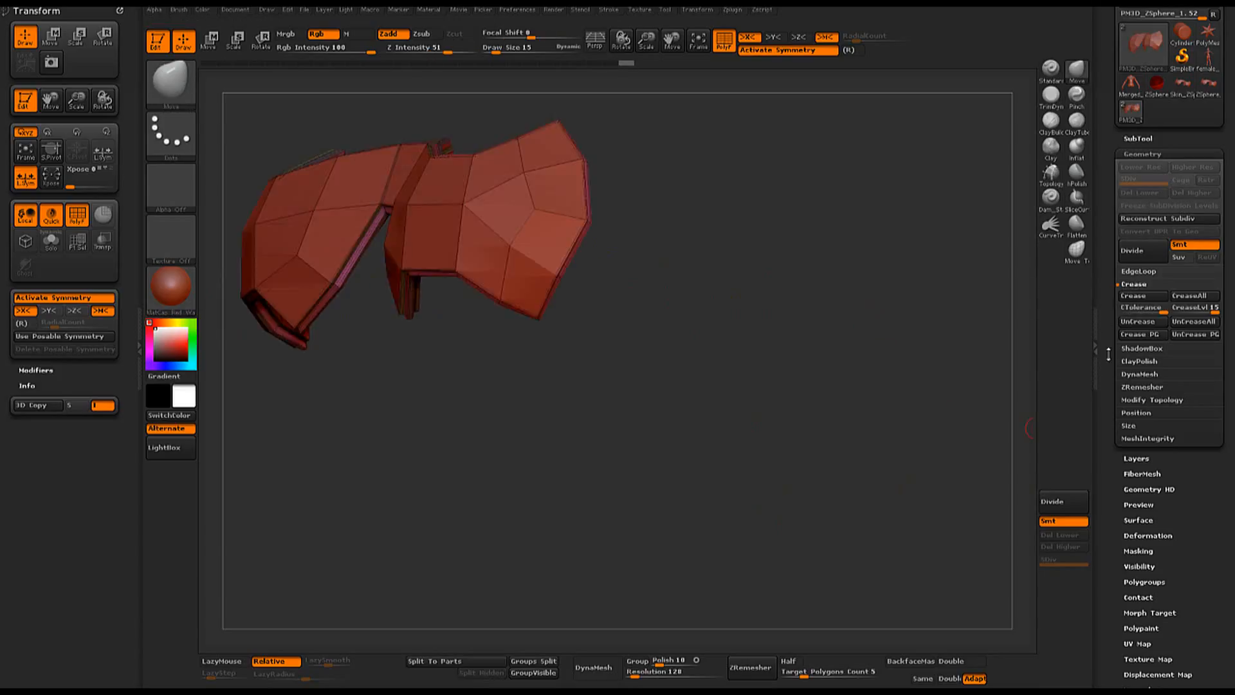
# - Subdivide the chest piece up to level 7 with the polyframe hidden and inspect the rim from both sides
pyautogui.click(1065, 506)
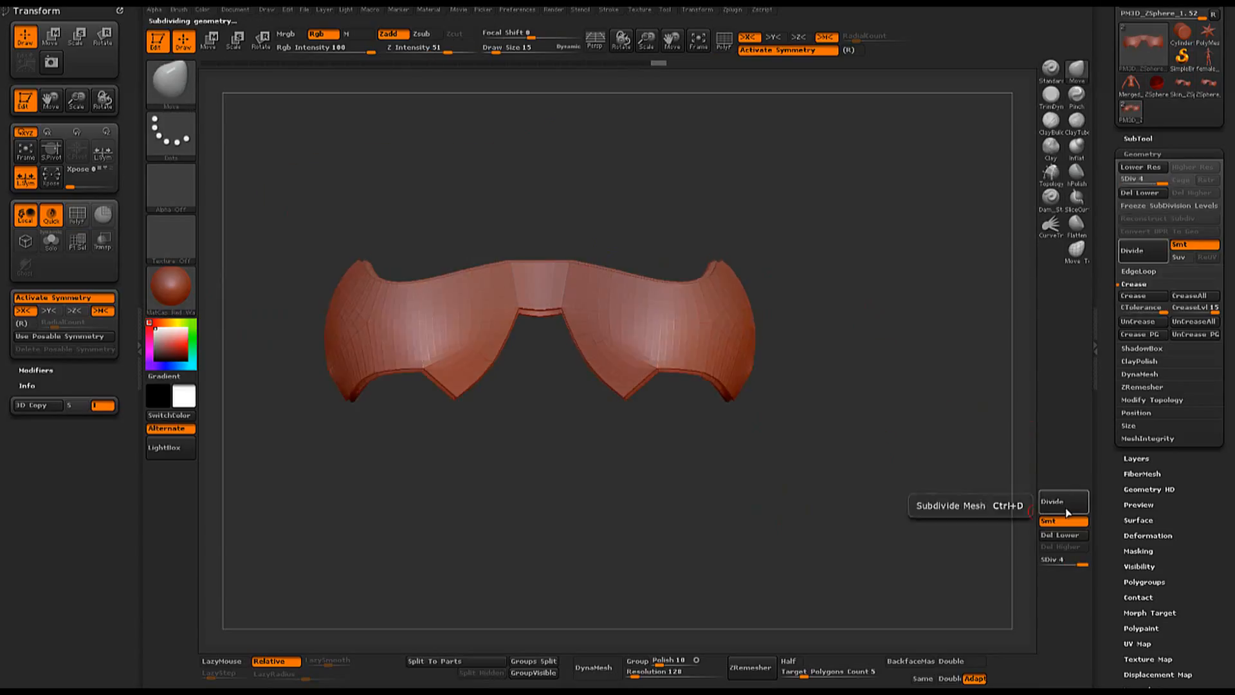
pyautogui.click(1068, 512)
pyautogui.click(1068, 511)
pyautogui.moveTo(767, 465); pyautogui.dragTo(676, 429)
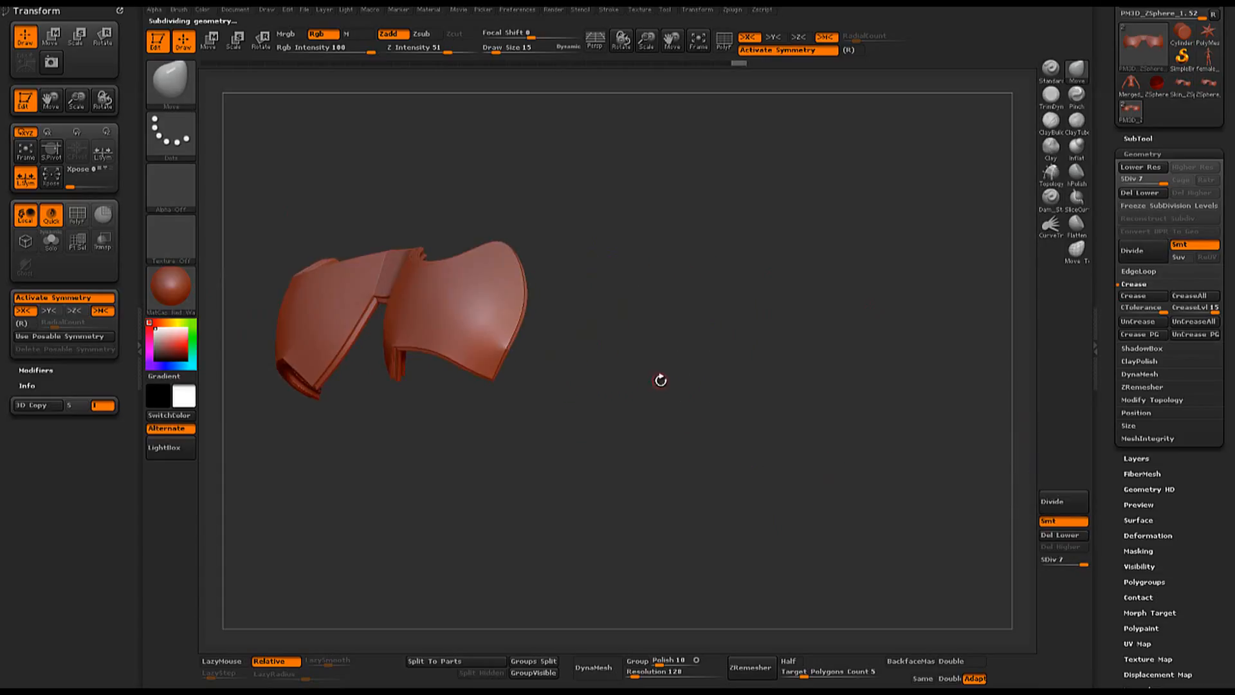
pyautogui.keyDown('alt'); pyautogui.moveTo(600, 378); pyautogui.dragTo(887, 430); pyautogui.keyUp('alt')
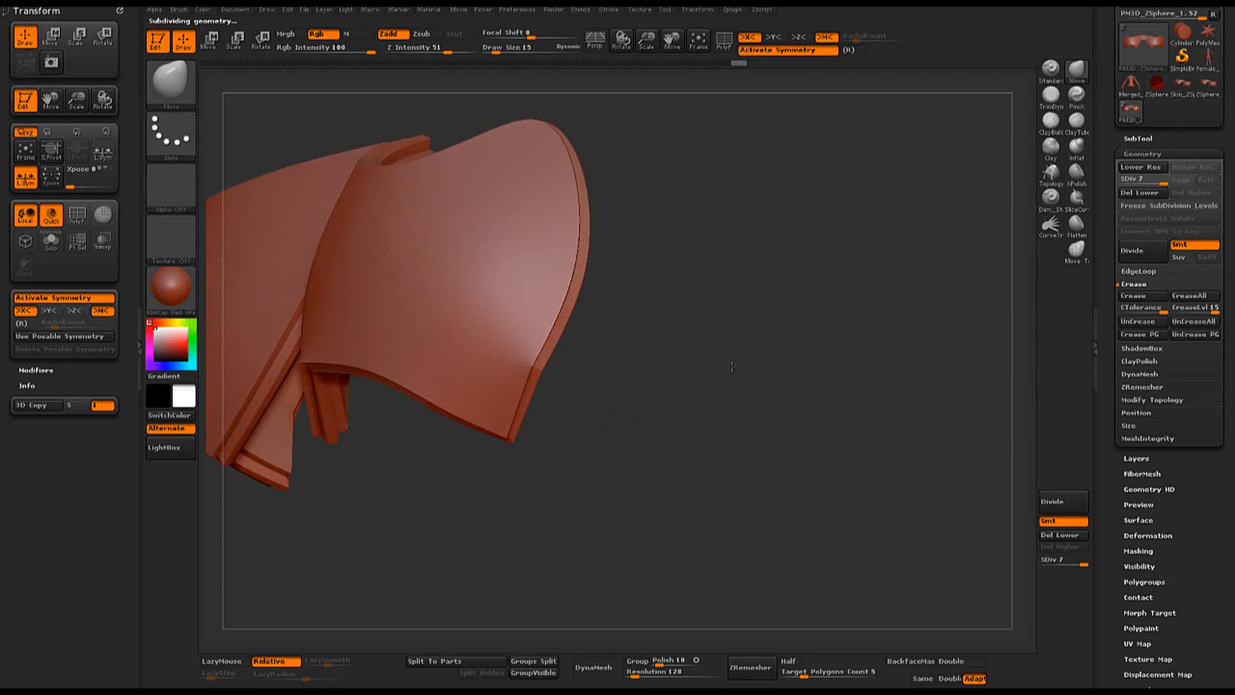
pyautogui.moveTo(732, 366); pyautogui.dragTo(576, 365)
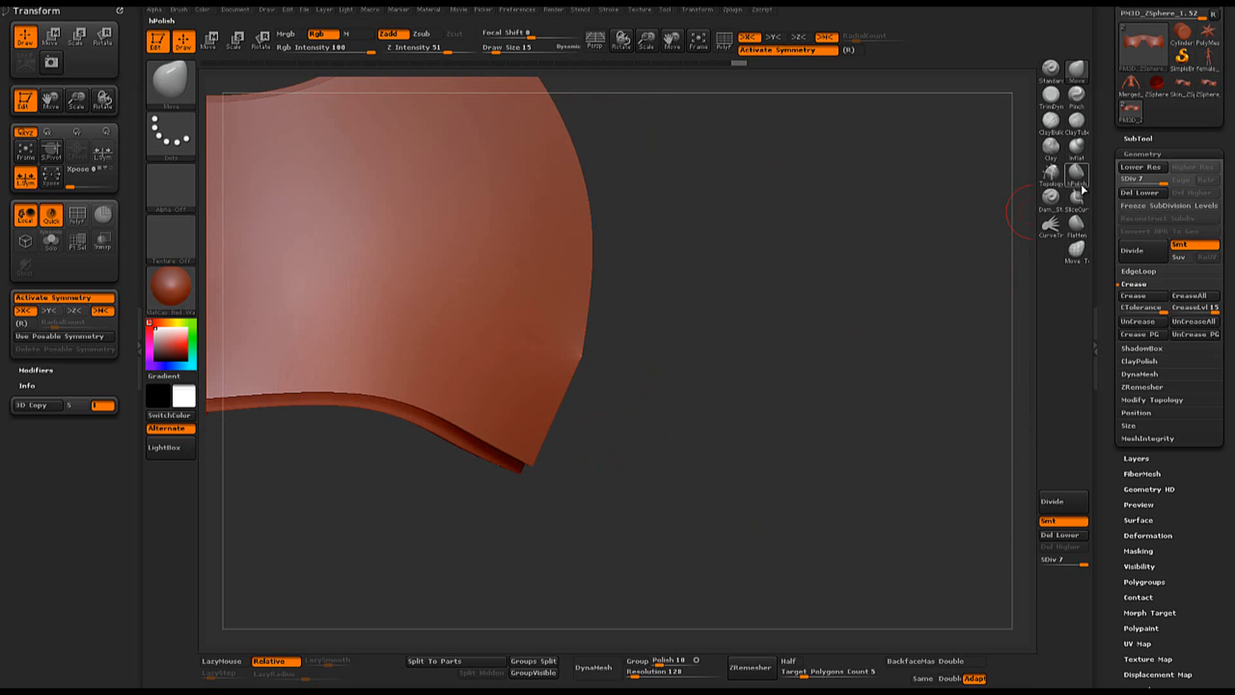
# - Select the hPolish brush and examine the outer side rim and its lower corner, with and without the polyframe
pyautogui.click(1083, 189)
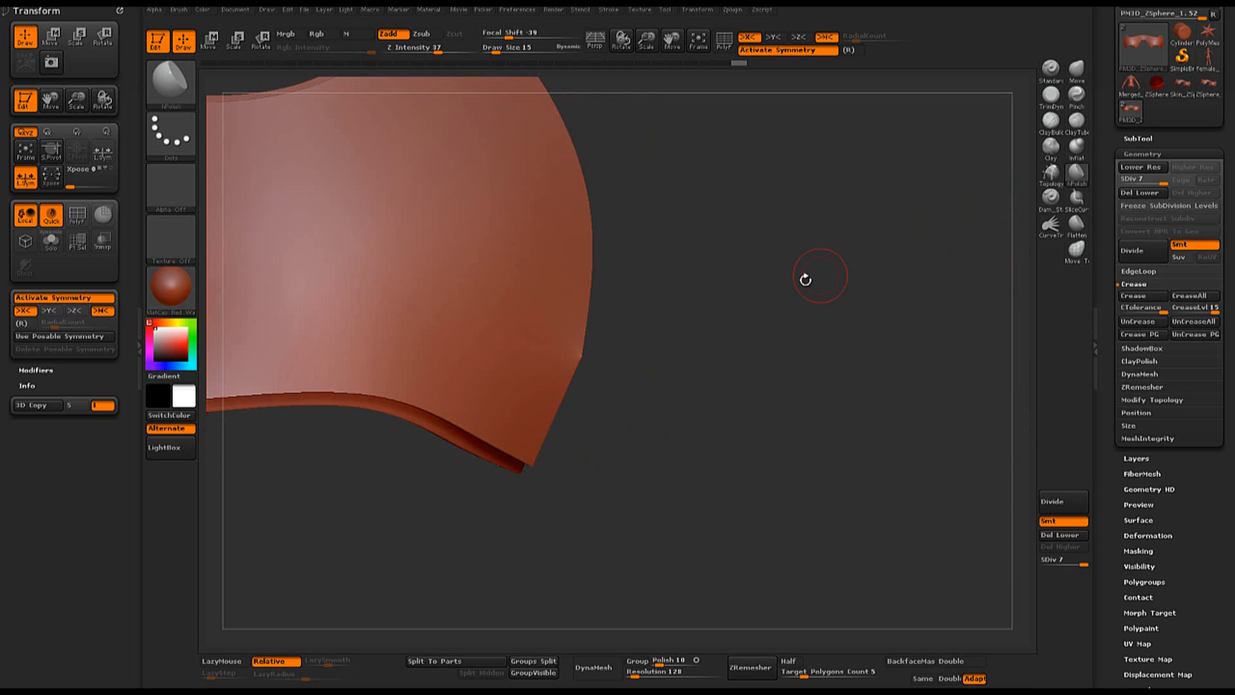
pyautogui.moveTo(714, 342)
pyautogui.mouseDown()
pyautogui.moveTo(547, 353)
pyautogui.moveTo(558, 357)
pyautogui.mouseUp()
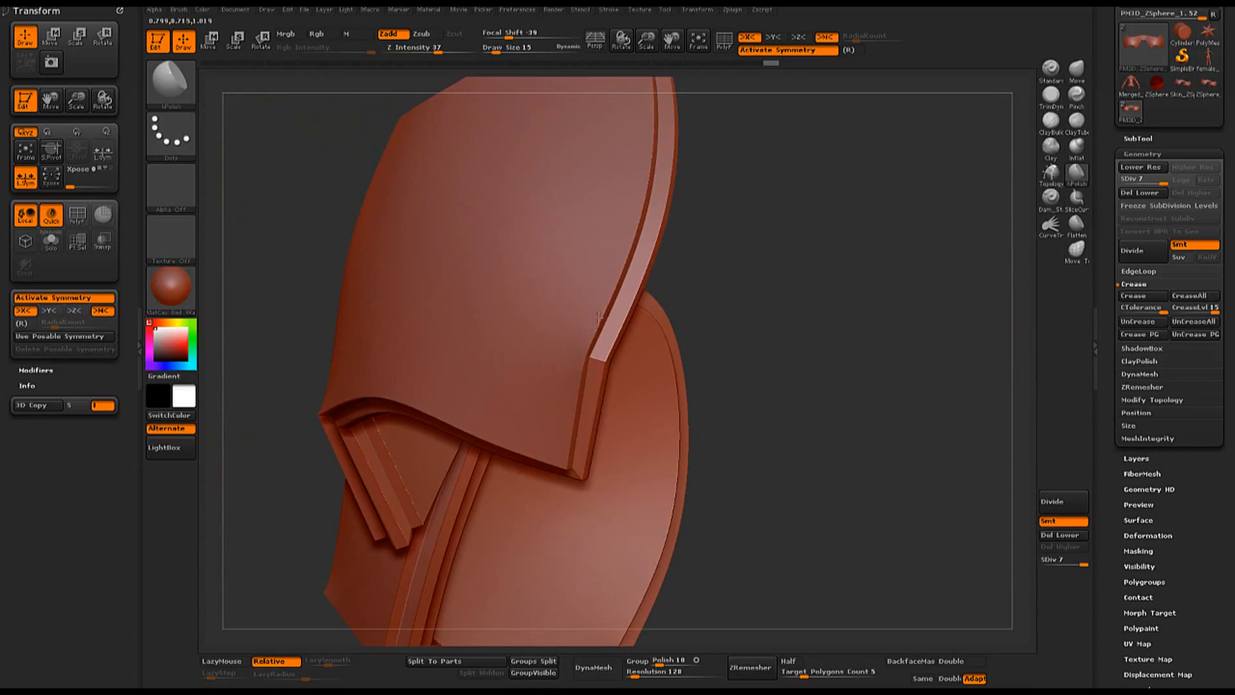
pyautogui.moveTo(806, 276)
pyautogui.mouseDown()
pyautogui.moveTo(827, 291)
pyautogui.moveTo(757, 287)
pyautogui.moveTo(780, 278)
pyautogui.moveTo(676, 321)
pyautogui.mouseUp()
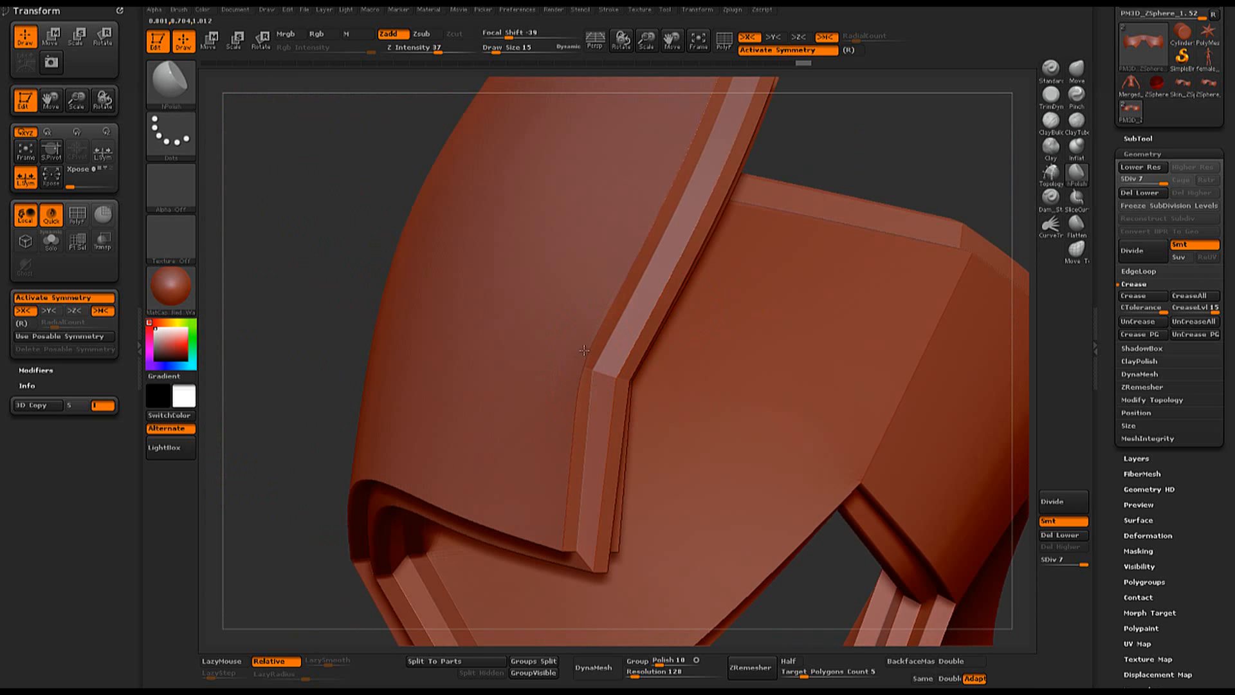
pyautogui.press('shift')
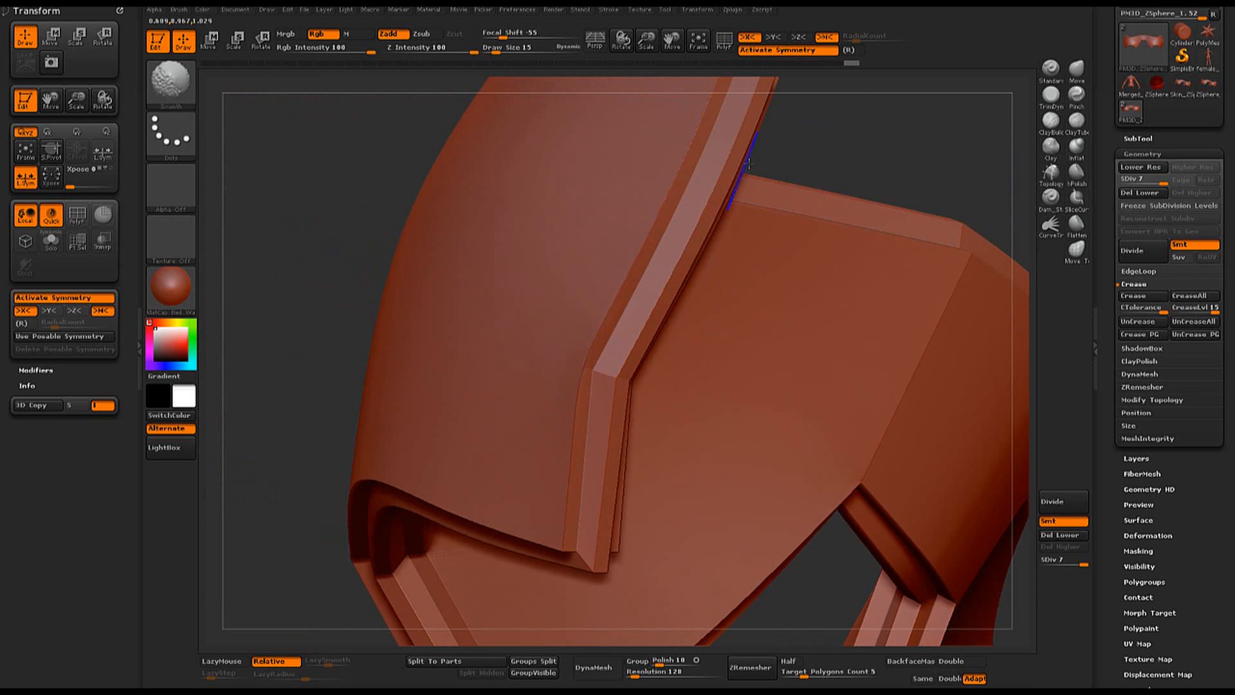
pyautogui.moveTo(748, 163)
pyautogui.mouseDown()
pyautogui.moveTo(915, 159)
pyautogui.moveTo(791, 267)
pyautogui.moveTo(659, 271)
pyautogui.mouseUp()
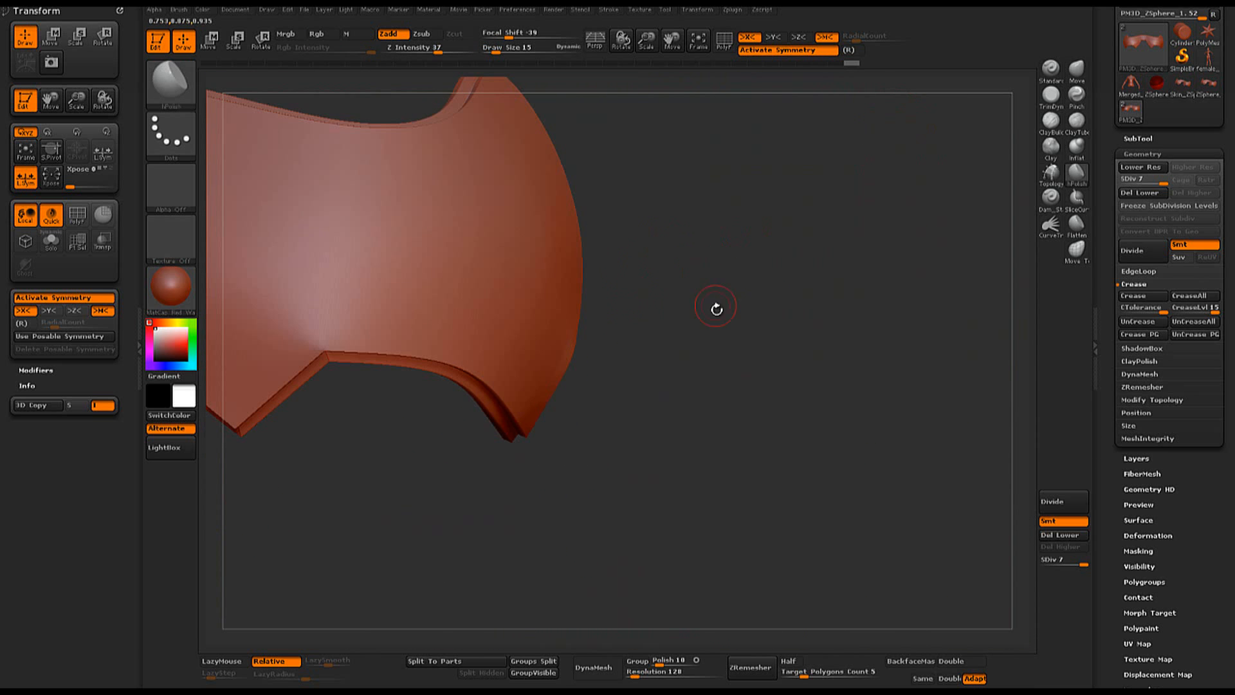
pyautogui.moveTo(717, 309); pyautogui.dragTo(849, 290)
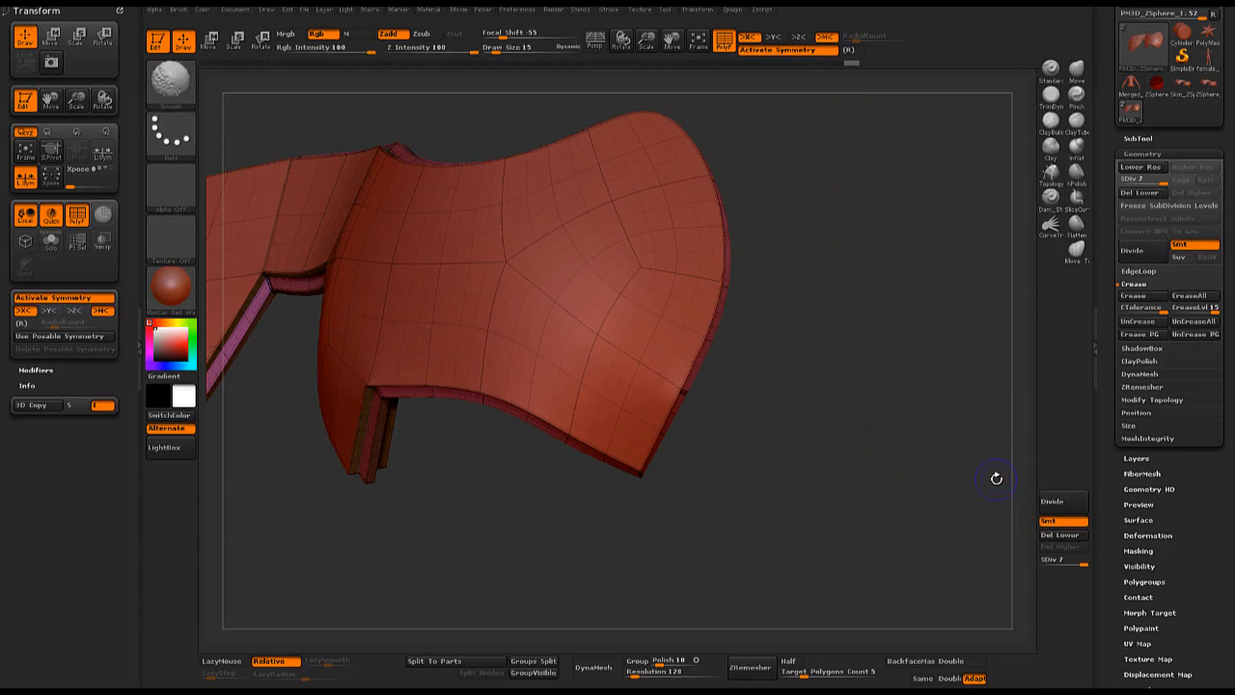
pyautogui.hotkey('shift', 'f')
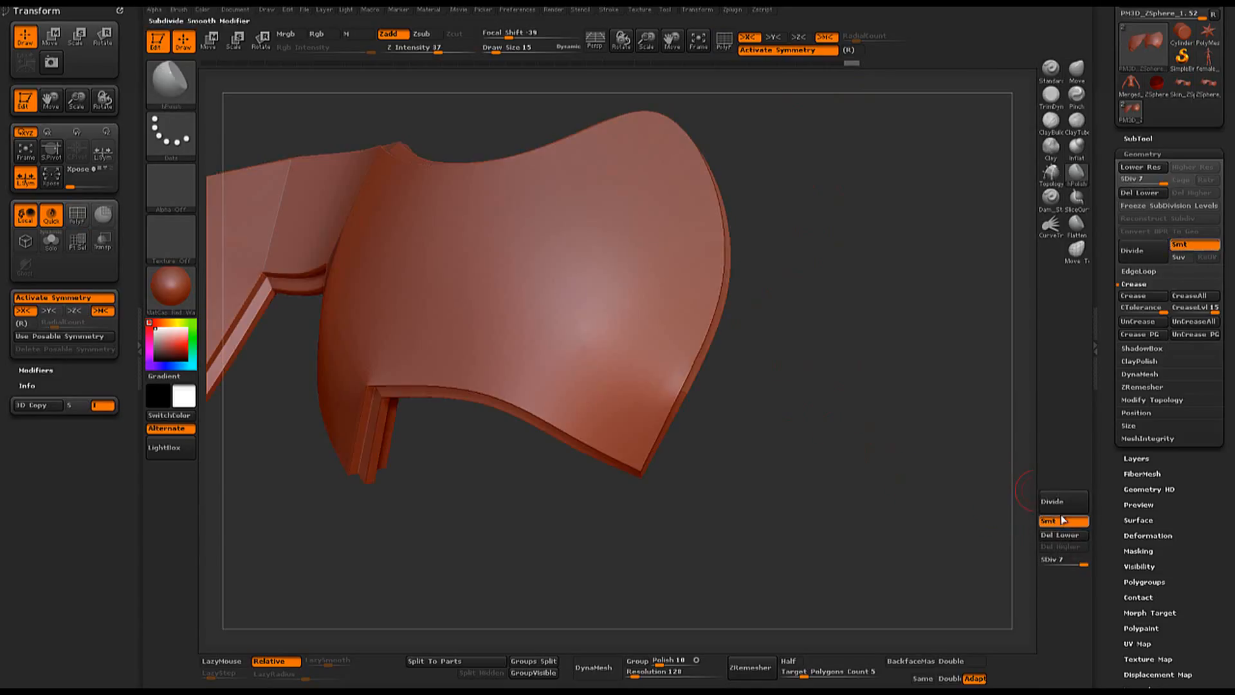
# - Lower the mesh to subdivision level 1 and adjust the outer side edge using the Move brush at draw size 46
pyautogui.moveTo(1083, 563); pyautogui.dragTo(1040, 563)
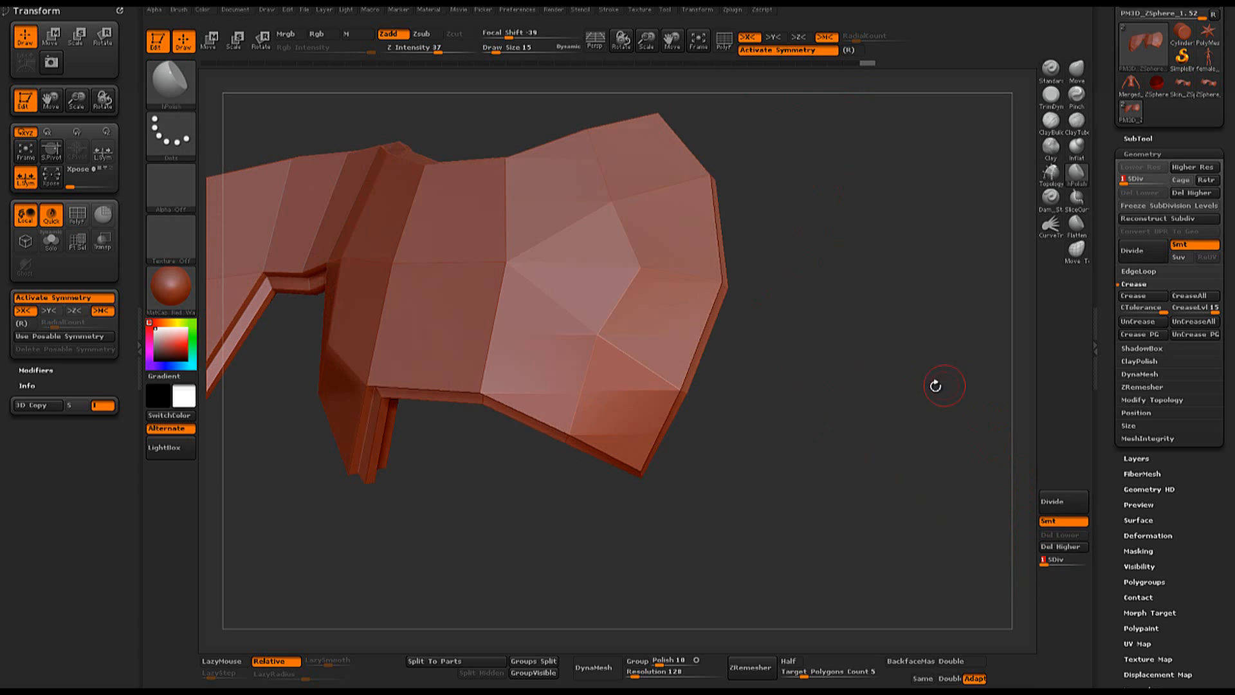
pyautogui.moveTo(934, 386)
pyautogui.mouseDown()
pyautogui.moveTo(787, 413)
pyautogui.moveTo(663, 407)
pyautogui.moveTo(795, 405)
pyautogui.mouseUp()
pyautogui.click(1072, 75)
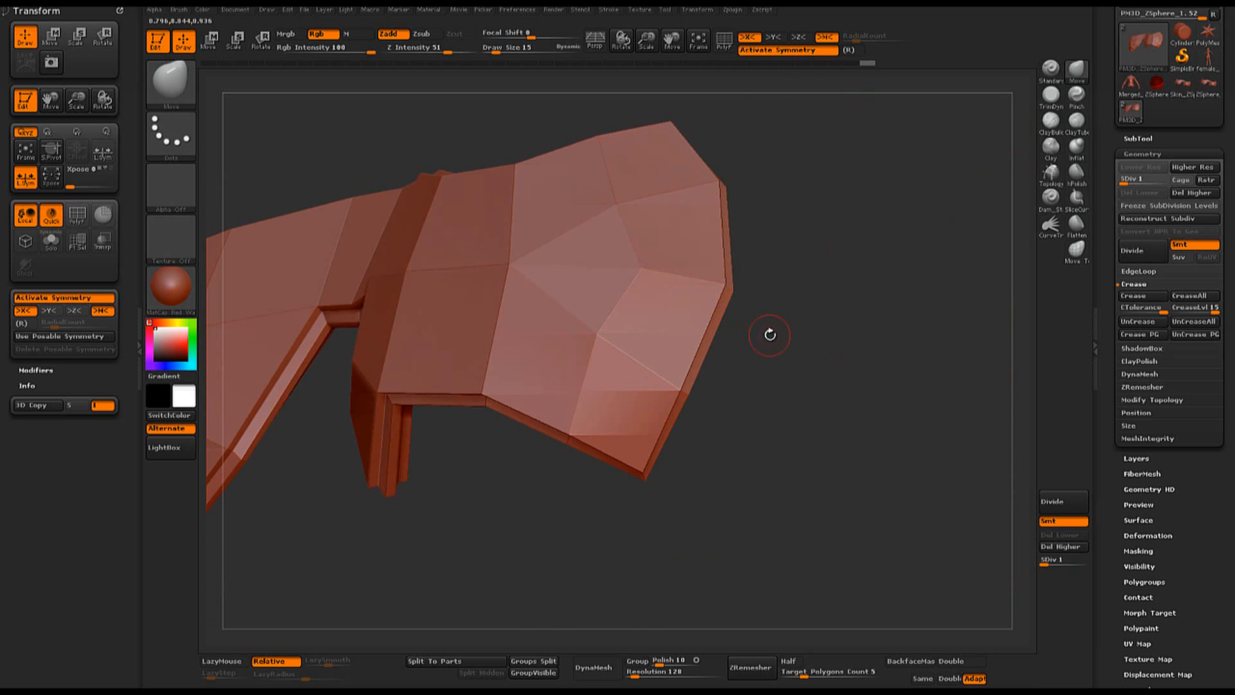
pyautogui.press('space')
pyautogui.moveTo(770, 335)
pyautogui.mouseDown()
pyautogui.moveTo(792, 335)
pyautogui.moveTo(740, 351)
pyautogui.moveTo(758, 386)
pyautogui.moveTo(690, 380)
pyautogui.mouseUp()
pyautogui.press('space')
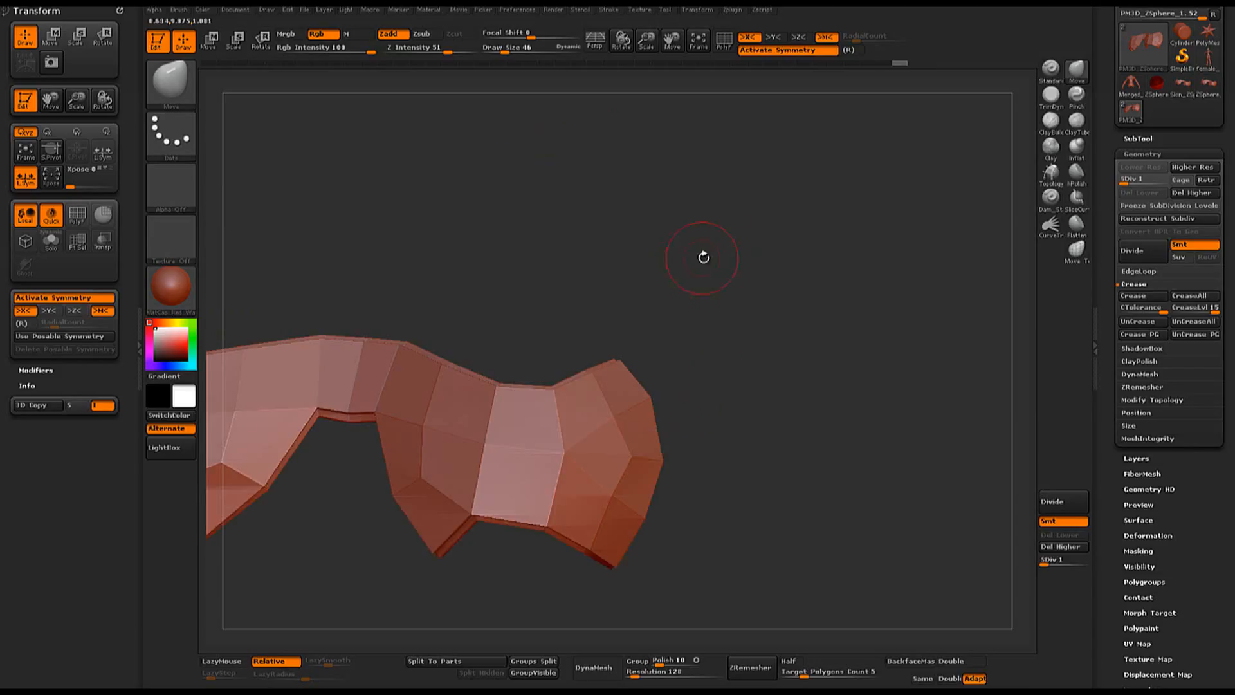
pyautogui.keyDown('alt'); pyautogui.moveTo(703, 256); pyautogui.dragTo(802, 192); pyautogui.keyUp('alt')
# - Isolate the rim strip along the upper outer side edge, crease it and restore the full chest piece
pyautogui.moveTo(496, 222)
pyautogui.keyDown('ctrl'); pyautogui.keyDown('alt'); pyautogui.keyDown('shift'); pyautogui.mouseDown()
pyautogui.moveTo(435, 522)
pyautogui.moveTo(740, 514)
pyautogui.moveTo(749, 484)
pyautogui.mouseUp(); pyautogui.keyUp('shift'); pyautogui.keyUp('alt'); pyautogui.keyUp('ctrl')
pyautogui.moveTo(846, 324)
pyautogui.mouseDown()
pyautogui.moveTo(804, 350)
pyautogui.moveTo(814, 356)
pyautogui.mouseUp()
pyautogui.hotkey('ctrl', 'shift')
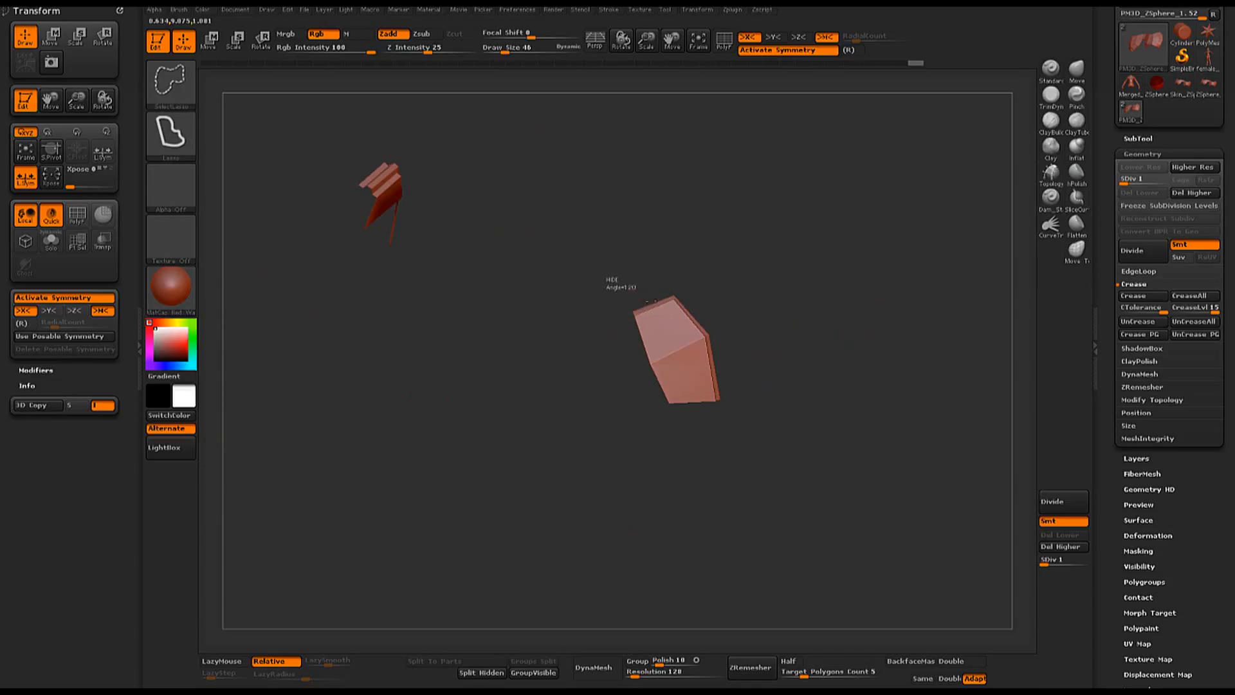
pyautogui.moveTo(612, 277)
pyautogui.keyDown('ctrl'); pyautogui.keyDown('alt'); pyautogui.keyDown('shift'); pyautogui.mouseDown()
pyautogui.moveTo(675, 419)
pyautogui.moveTo(619, 455)
pyautogui.moveTo(600, 490)
pyautogui.mouseUp(); pyautogui.keyUp('shift'); pyautogui.keyUp('alt'); pyautogui.keyUp('ctrl')
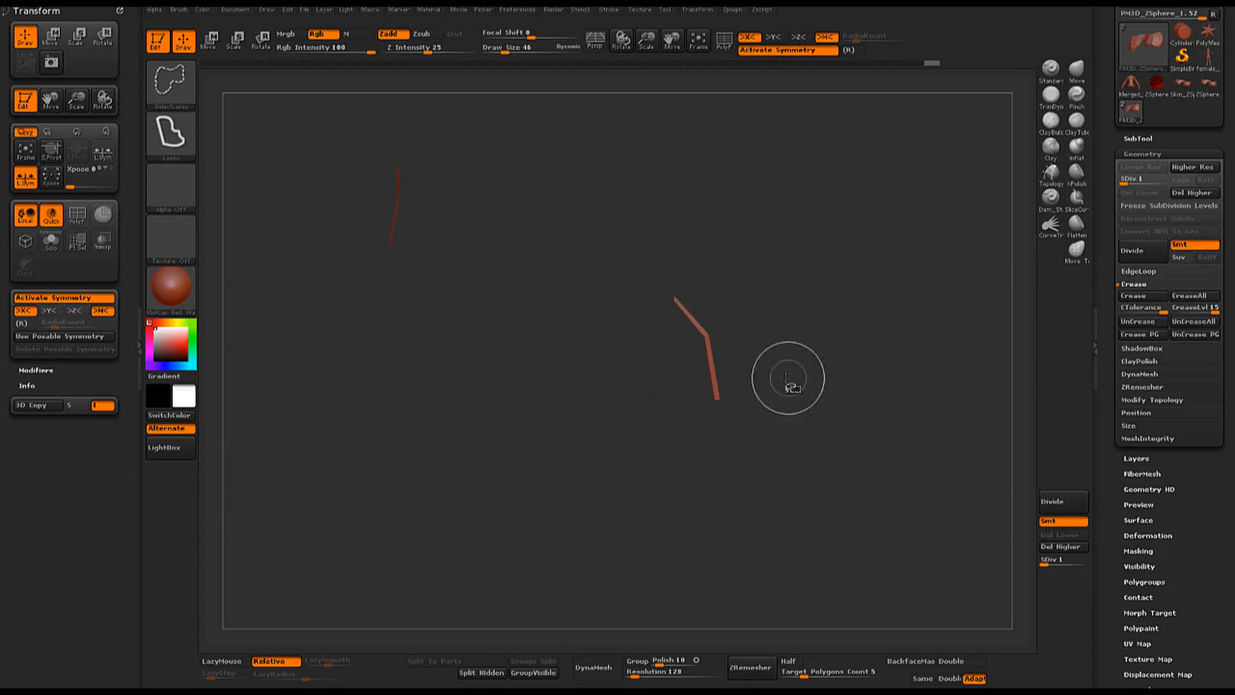
pyautogui.moveTo(794, 356)
pyautogui.keyDown('ctrl'); pyautogui.keyDown('alt'); pyautogui.keyDown('shift'); pyautogui.mouseDown()
pyautogui.moveTo(673, 419)
pyautogui.moveTo(715, 474)
pyautogui.mouseUp(); pyautogui.keyUp('shift'); pyautogui.keyUp('alt'); pyautogui.keyUp('ctrl')
pyautogui.moveTo(790, 408)
pyautogui.mouseDown()
pyautogui.moveTo(807, 386)
pyautogui.moveTo(855, 381)
pyautogui.mouseUp()
pyautogui.click(1156, 298)
pyautogui.keyDown('ctrl'); pyautogui.keyDown('shift'); pyautogui.click(814, 371); pyautogui.keyUp('shift'); pyautogui.keyUp('ctrl')
# - Bring the chest piece back up to subdivision level 7 and view it from the front
pyautogui.moveTo(883, 320); pyautogui.dragTo(876, 329)
pyautogui.hotkey('ctrl', 'd')
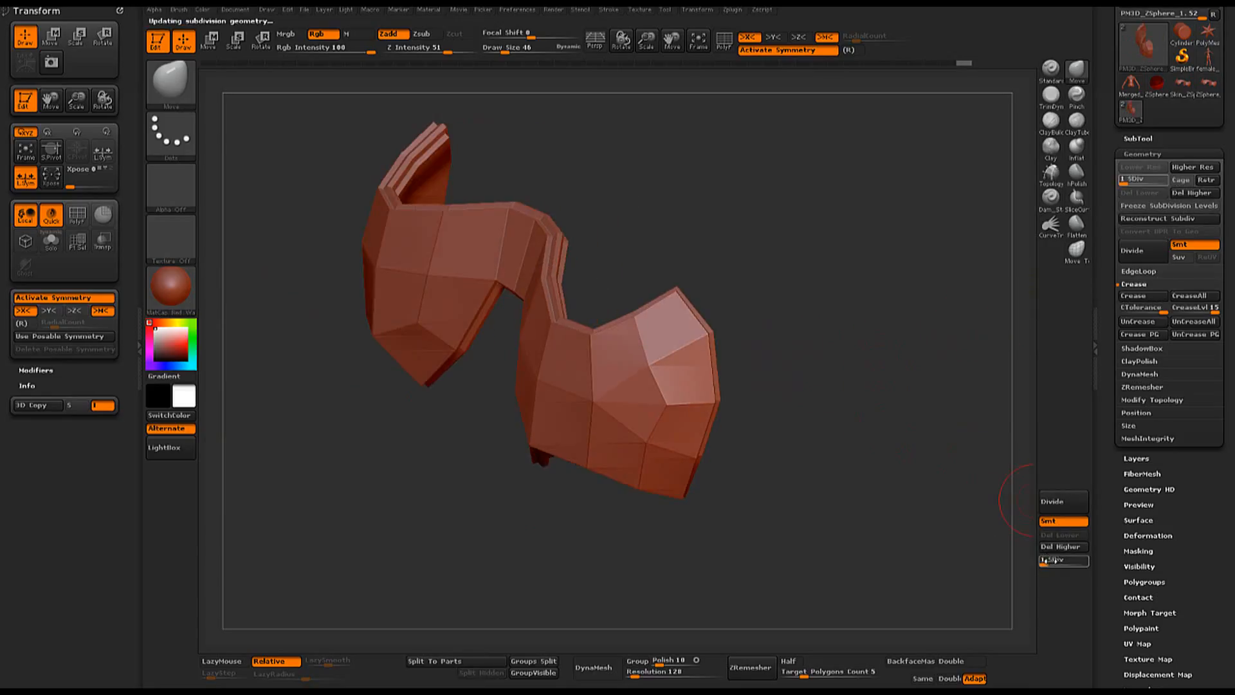
pyautogui.moveTo(850, 342); pyautogui.dragTo(871, 331)
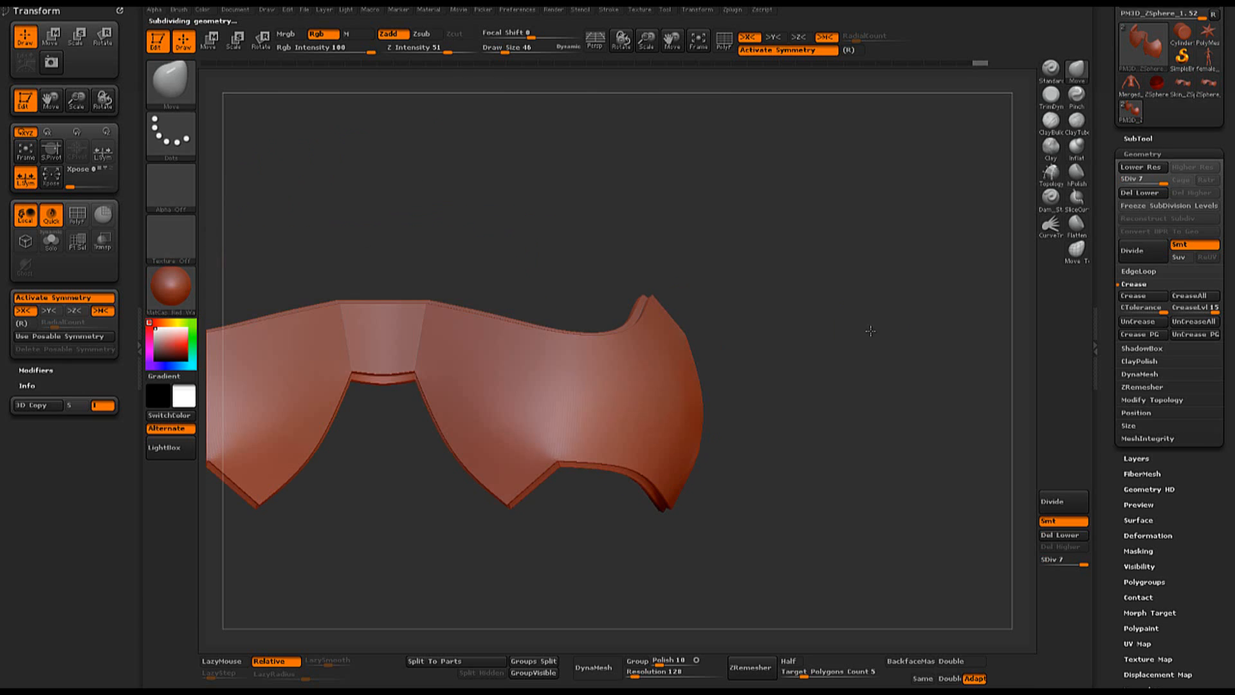
# - Polish the chest piece's outer side edges and corners using the hPolish brush, reducing the draw size to 14
pyautogui.moveTo(806, 354)
pyautogui.mouseDown()
pyautogui.moveTo(814, 295)
pyautogui.moveTo(843, 354)
pyautogui.mouseUp()
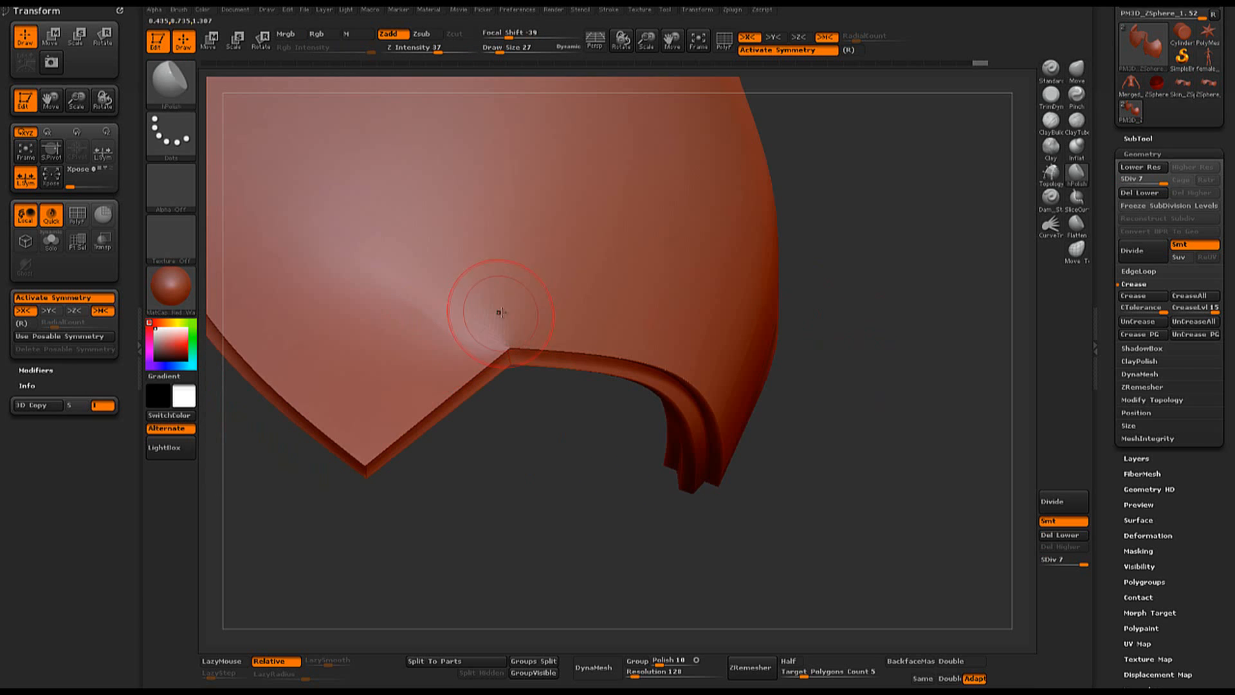
pyautogui.moveTo(501, 312); pyautogui.dragTo(516, 314)
pyautogui.rightClick(505, 519)
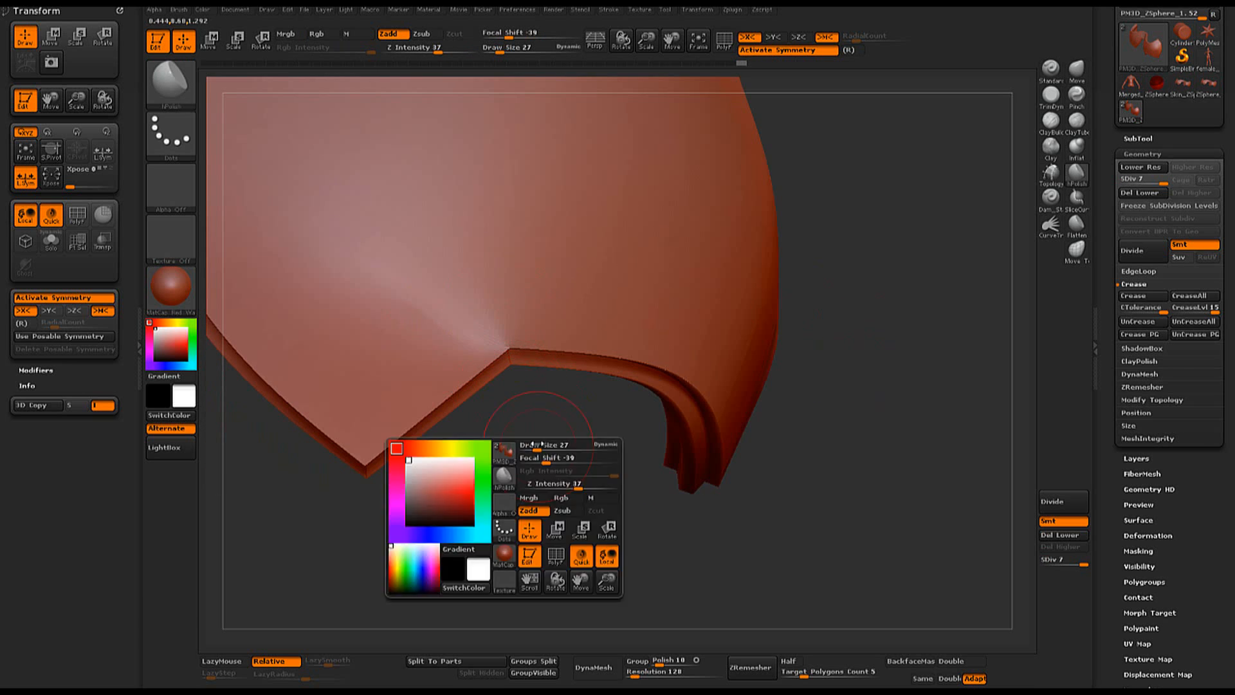
pyautogui.moveTo(569, 411)
pyautogui.mouseDown()
pyautogui.moveTo(520, 351)
pyautogui.moveTo(526, 320)
pyautogui.mouseUp()
pyautogui.press('space')
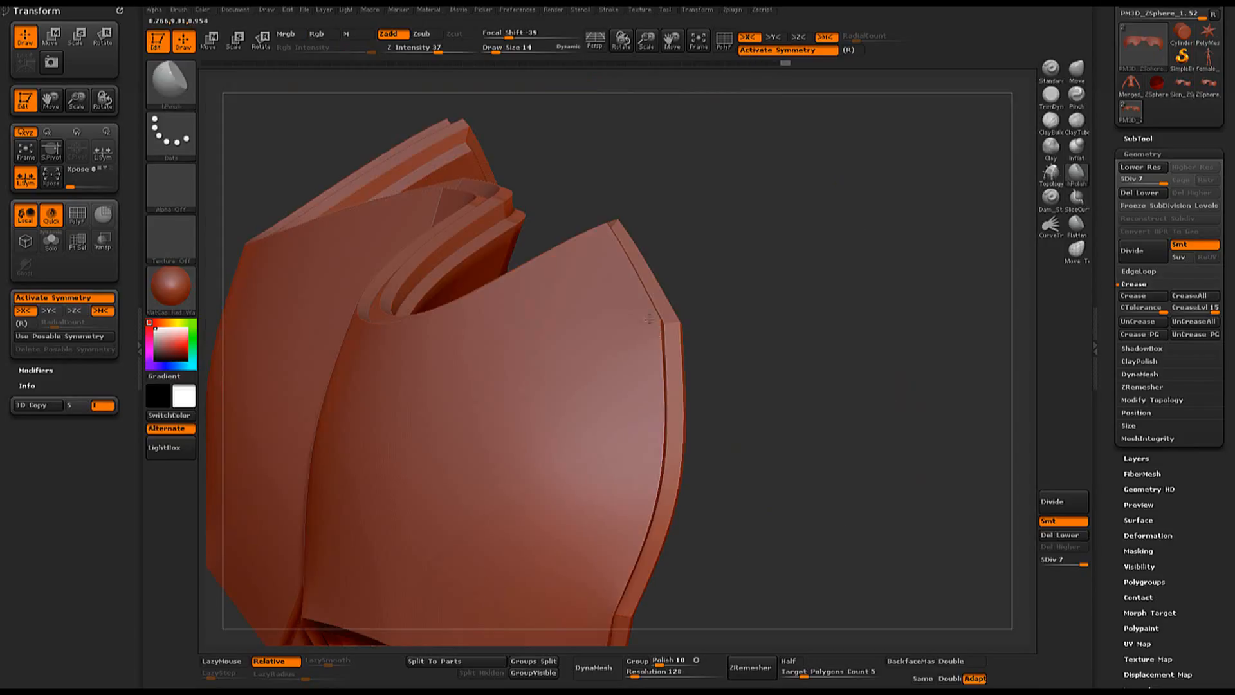
pyautogui.press('shift')
pyautogui.moveTo(724, 297)
pyautogui.mouseDown()
pyautogui.moveTo(783, 270)
pyautogui.moveTo(794, 310)
pyautogui.moveTo(832, 304)
pyautogui.moveTo(722, 287)
pyautogui.moveTo(752, 284)
pyautogui.moveTo(753, 264)
pyautogui.moveTo(733, 262)
pyautogui.moveTo(838, 243)
pyautogui.moveTo(797, 259)
pyautogui.moveTo(761, 378)
pyautogui.moveTo(844, 290)
pyautogui.moveTo(756, 328)
pyautogui.moveTo(852, 299)
pyautogui.moveTo(851, 257)
pyautogui.mouseUp()
# - Show the body subtool together with the chest piece and view the fit from an angle
pyautogui.click(1142, 138)
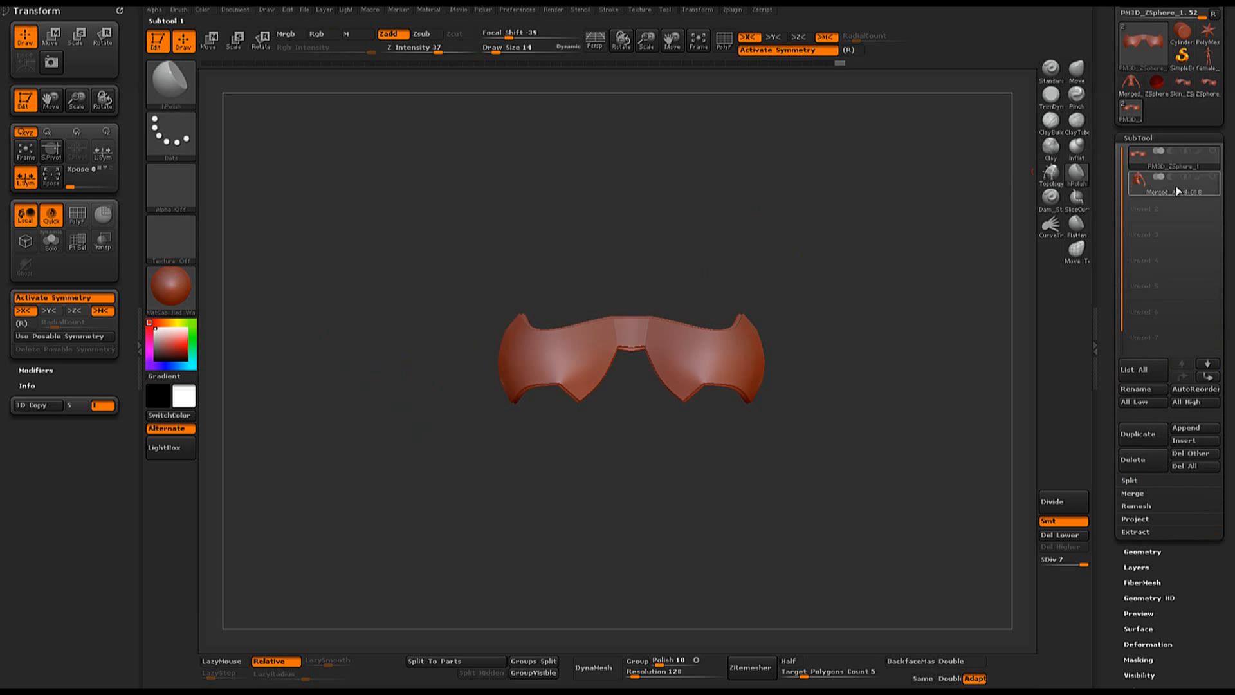
pyautogui.click(1214, 152)
pyautogui.moveTo(915, 192); pyautogui.dragTo(816, 230)
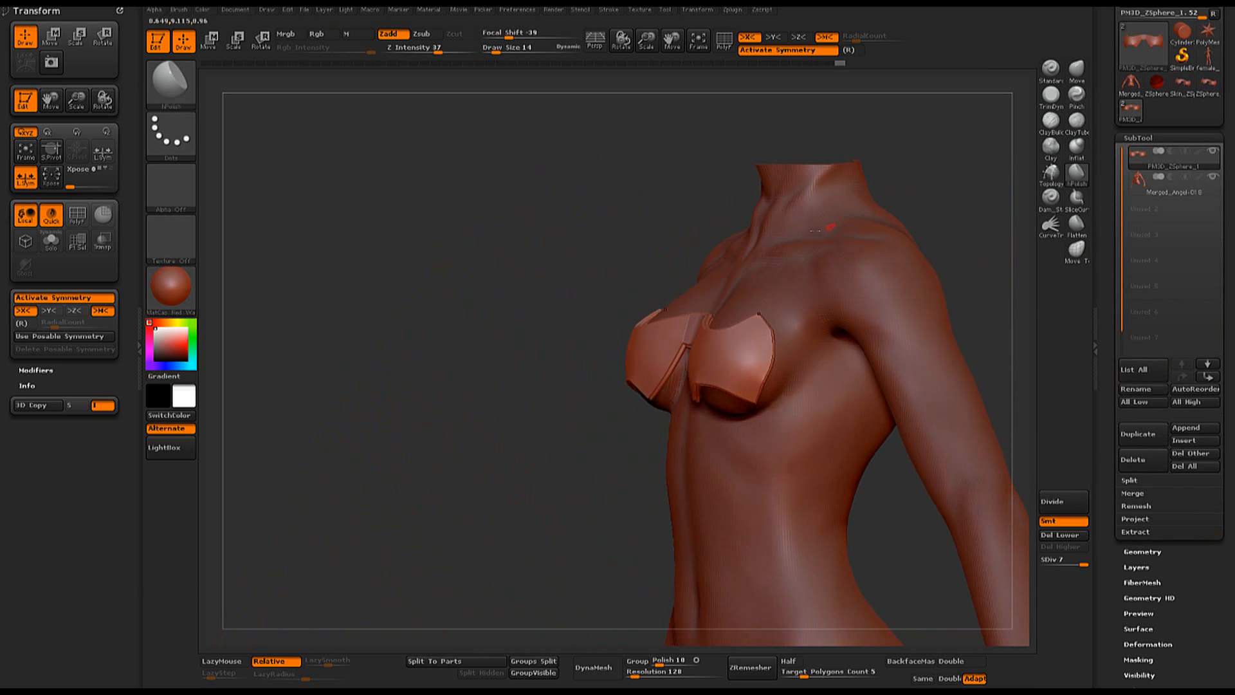
# - Adjust the upper part of the chest piece's cups against the body using the Move brush at draw size 151
pyautogui.click(1075, 72)
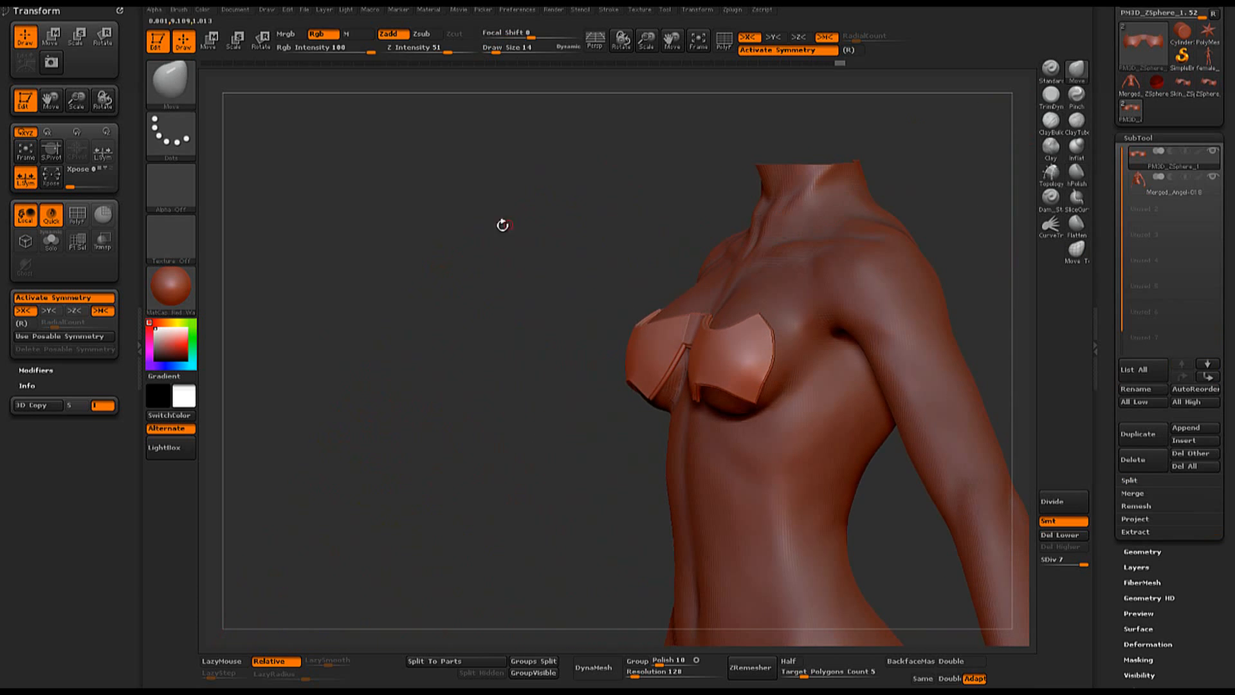
pyautogui.press('space')
pyautogui.moveTo(532, 270); pyautogui.dragTo(812, 209)
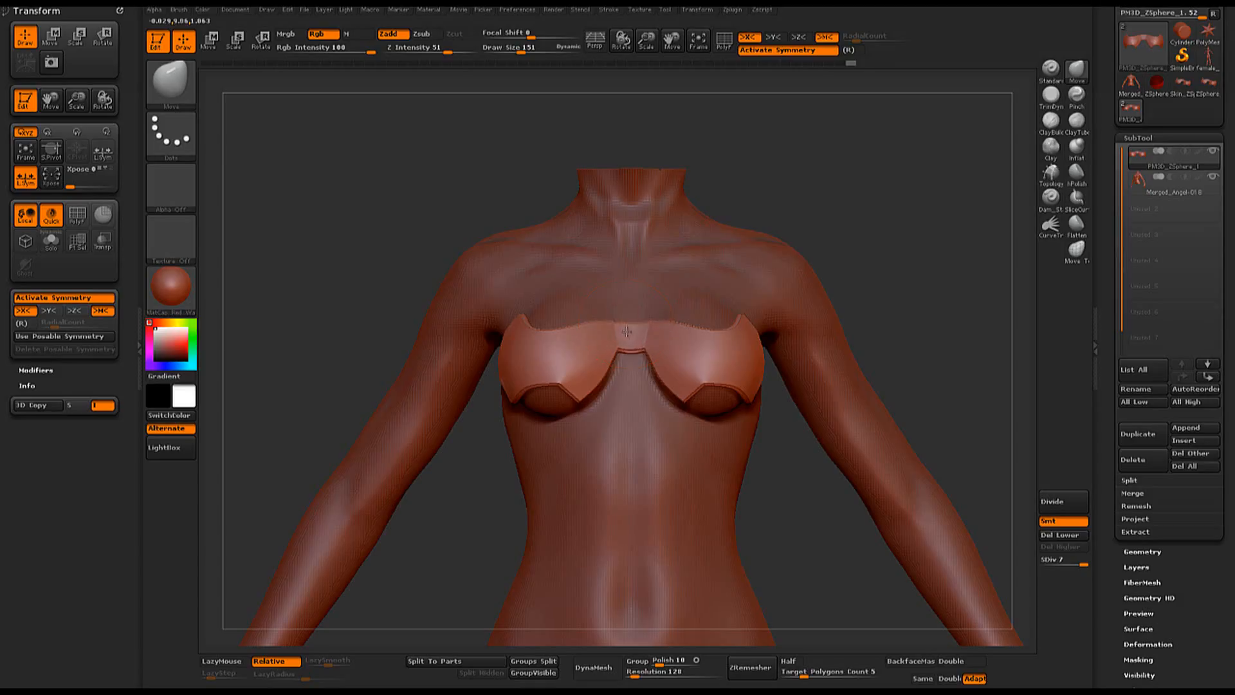
pyautogui.moveTo(903, 202); pyautogui.dragTo(899, 203)
pyautogui.moveTo(551, 332); pyautogui.dragTo(549, 340)
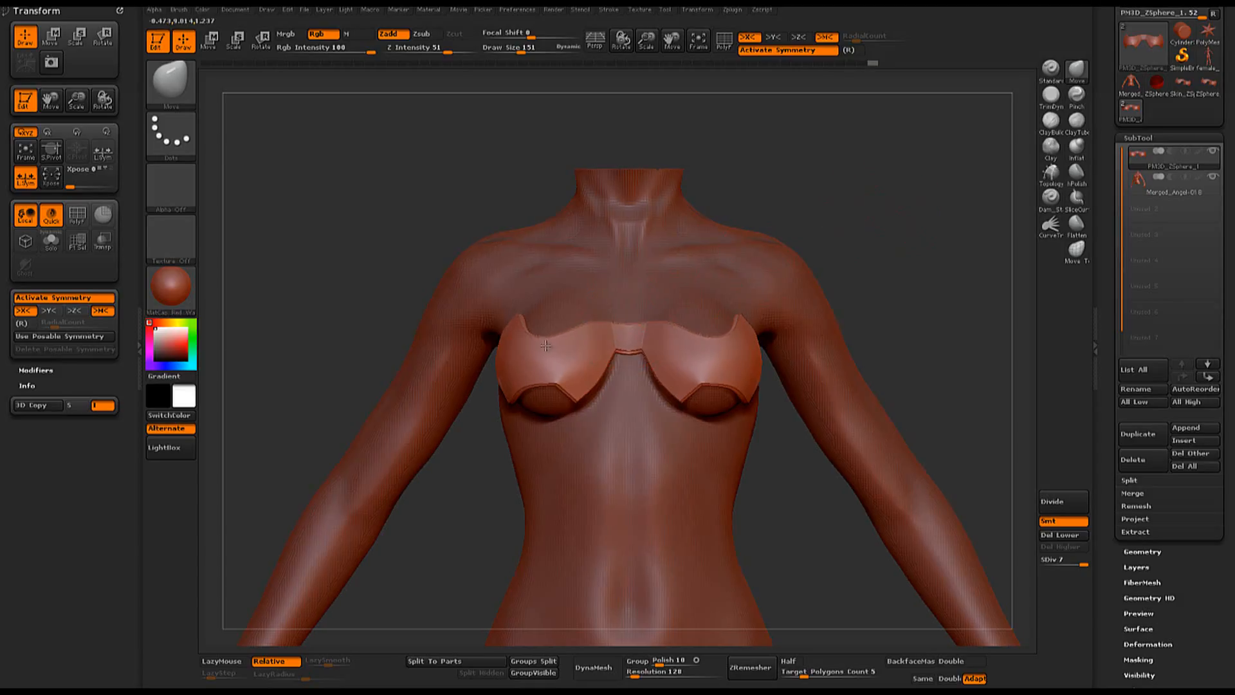
# - Nudge the lower outer edge of the cup slightly upward on the body and review the fit from around the torso
pyautogui.moveTo(858, 205); pyautogui.dragTo(606, 295)
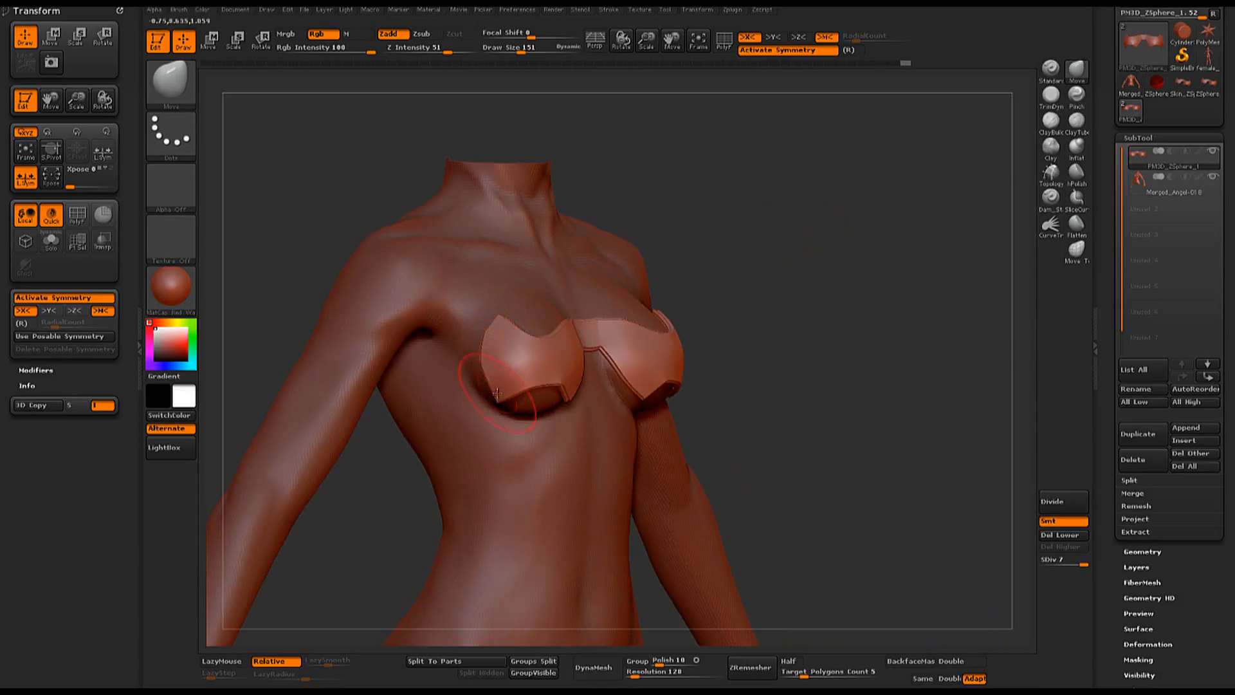
pyautogui.moveTo(494, 391); pyautogui.dragTo(490, 375)
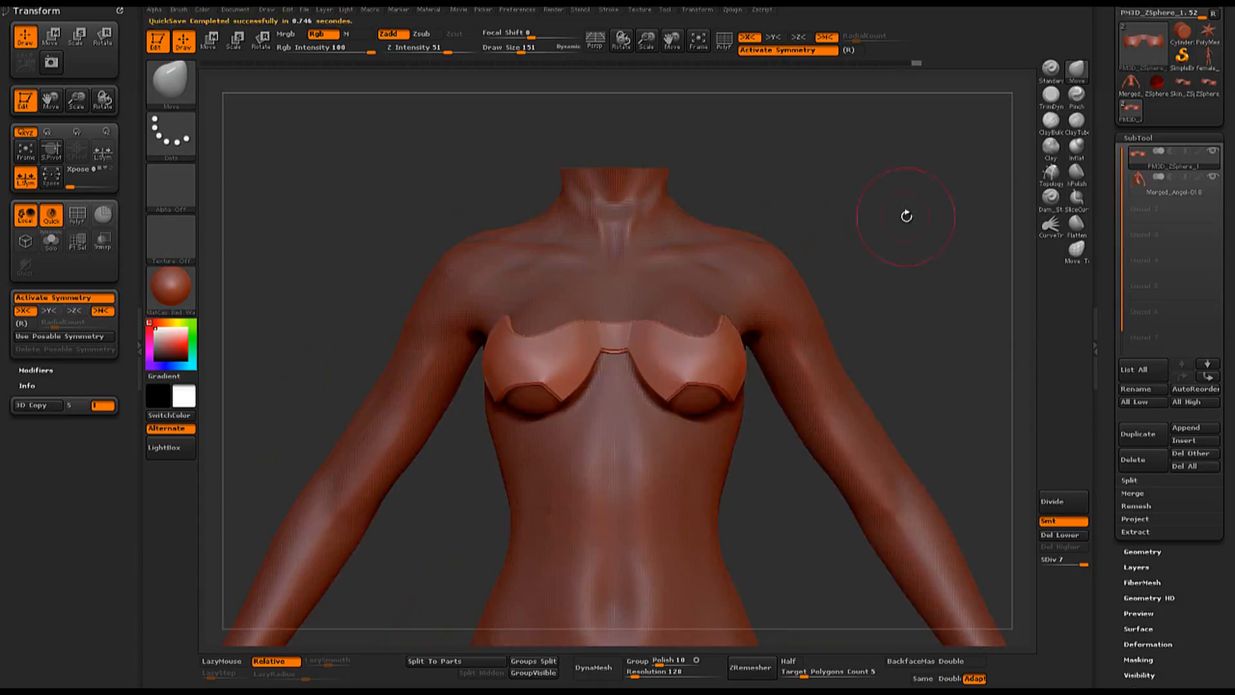
pyautogui.moveTo(906, 215); pyautogui.dragTo(964, 218)
pyautogui.moveTo(879, 433); pyautogui.dragTo(776, 324)
pyautogui.moveTo(732, 363); pyautogui.dragTo(848, 244)
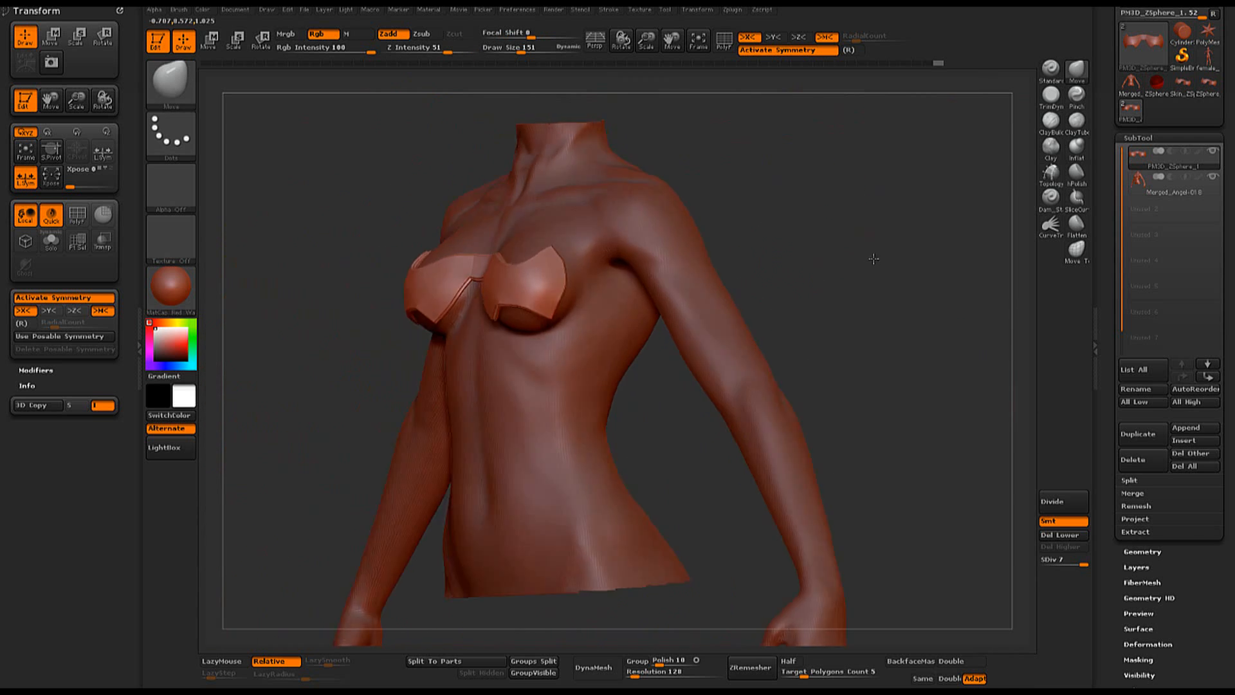